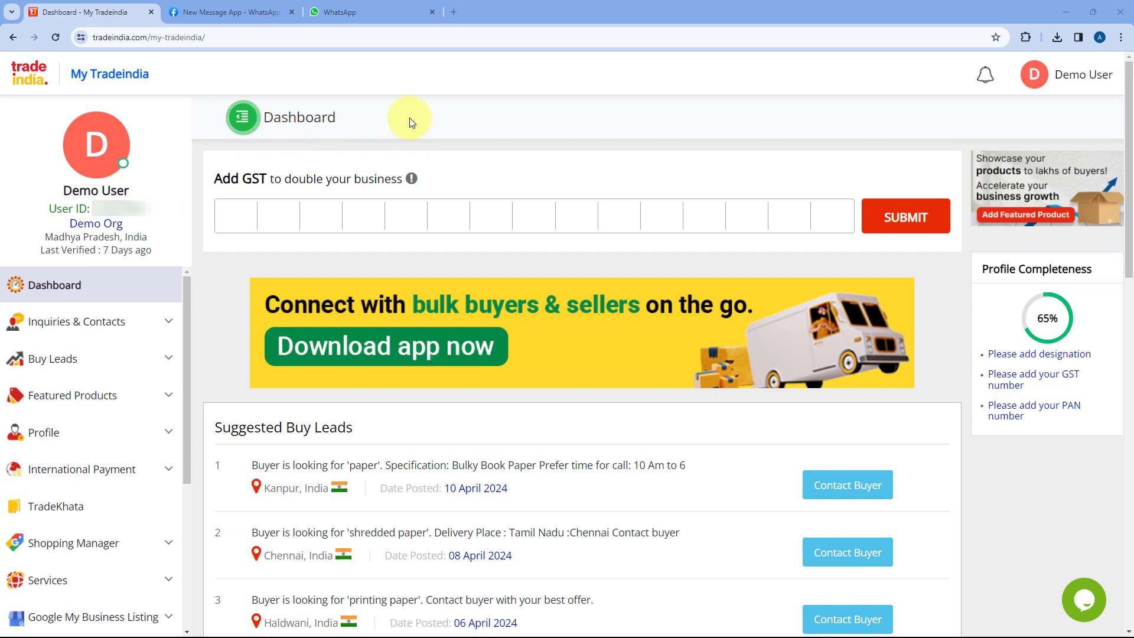
click(336, 13)
click(251, 12)
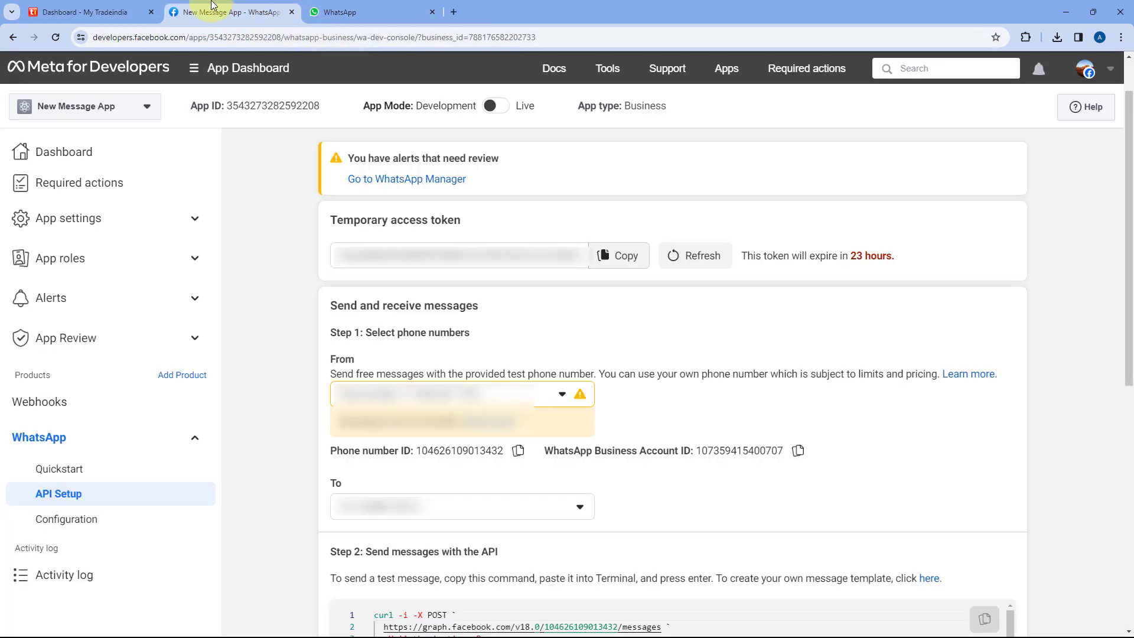
click(142, 12)
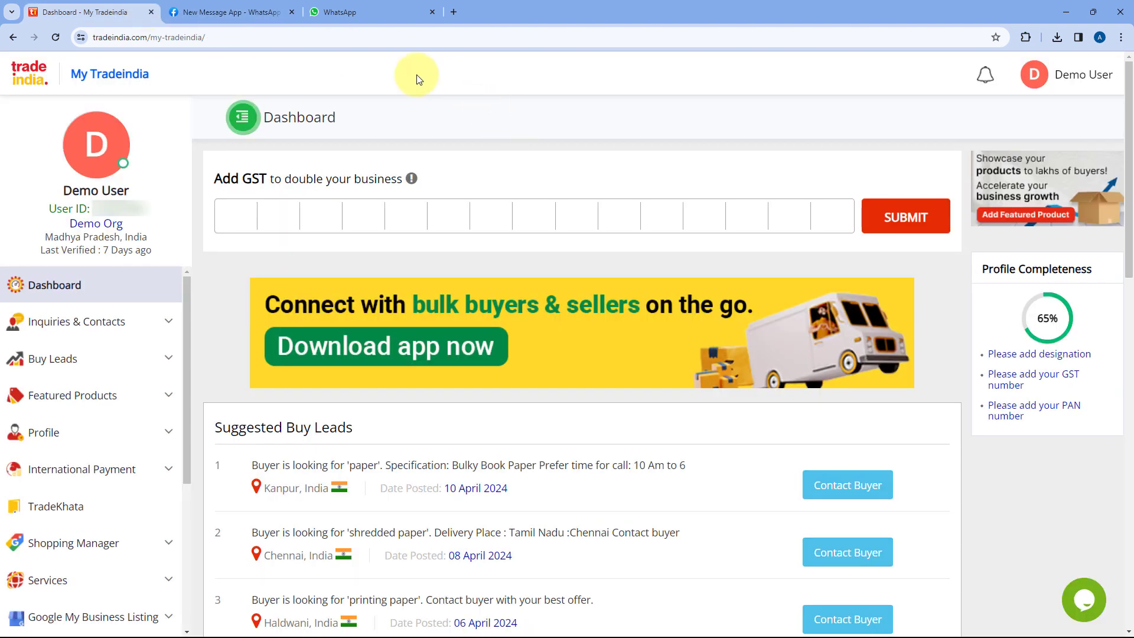
click(230, 12)
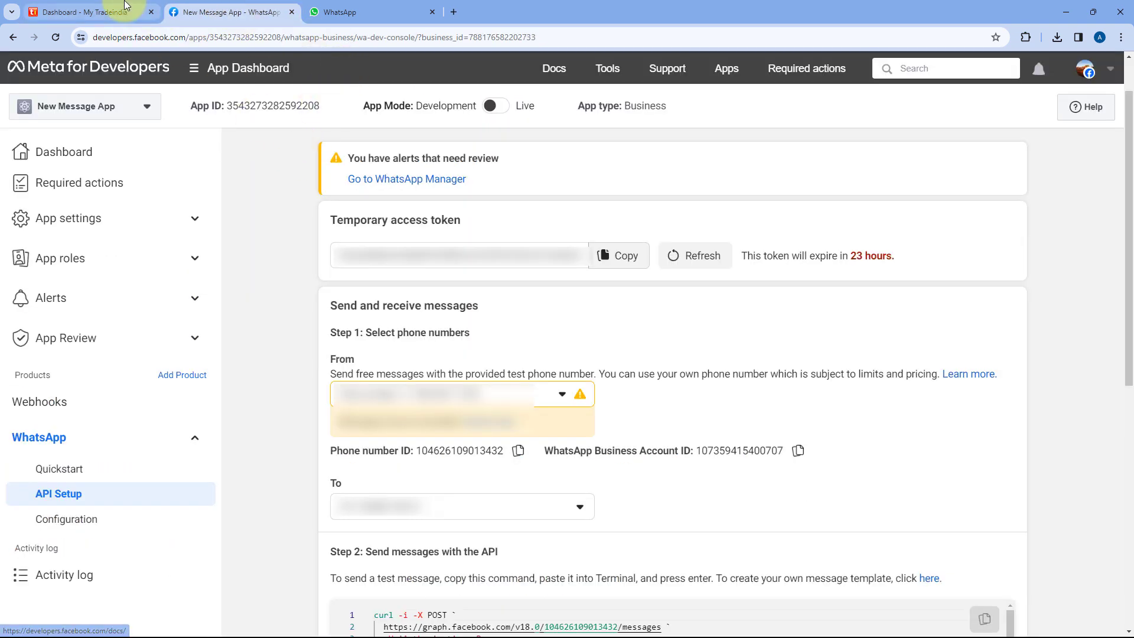
click(88, 12)
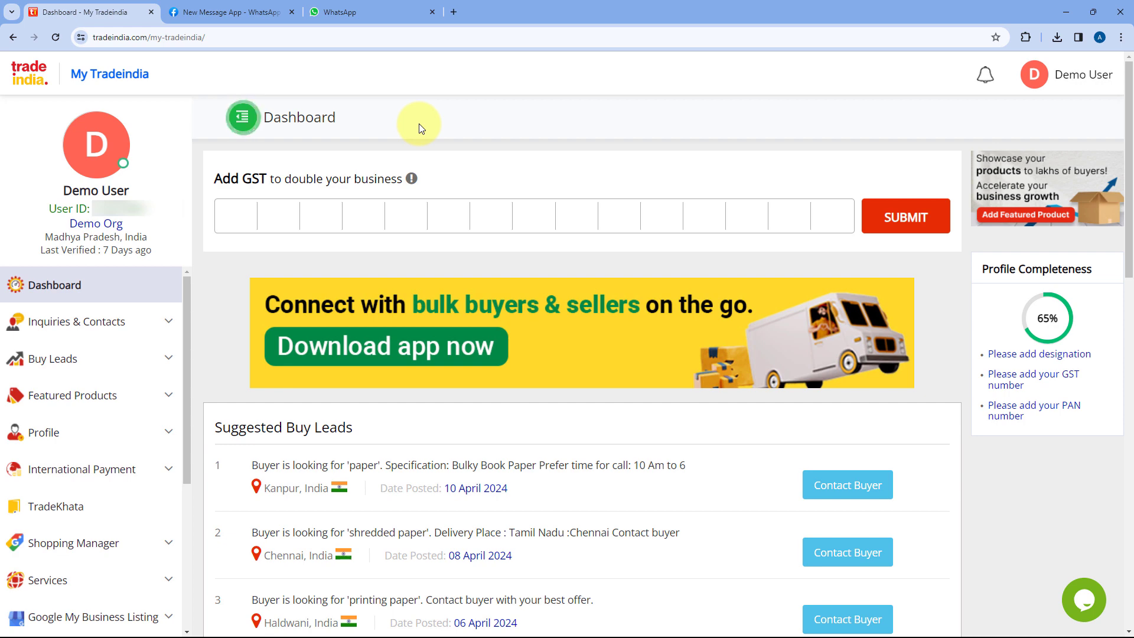
click(286, 15)
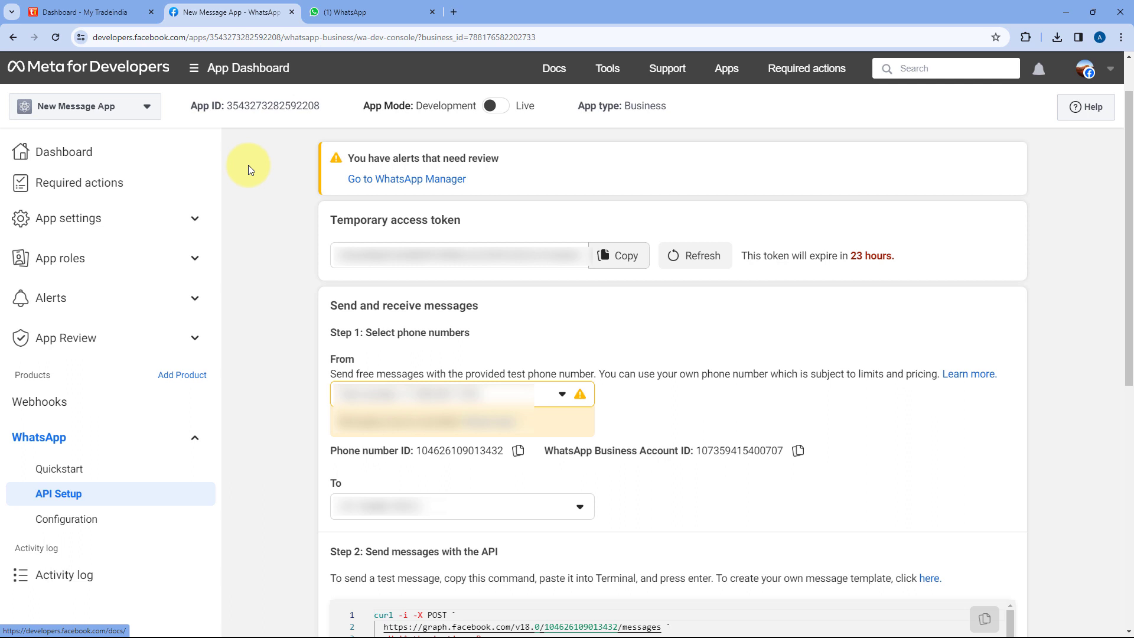
Step: Go to pabbly.com/connect in a new browser tab and access the Pabbly Connect application
click(452, 13)
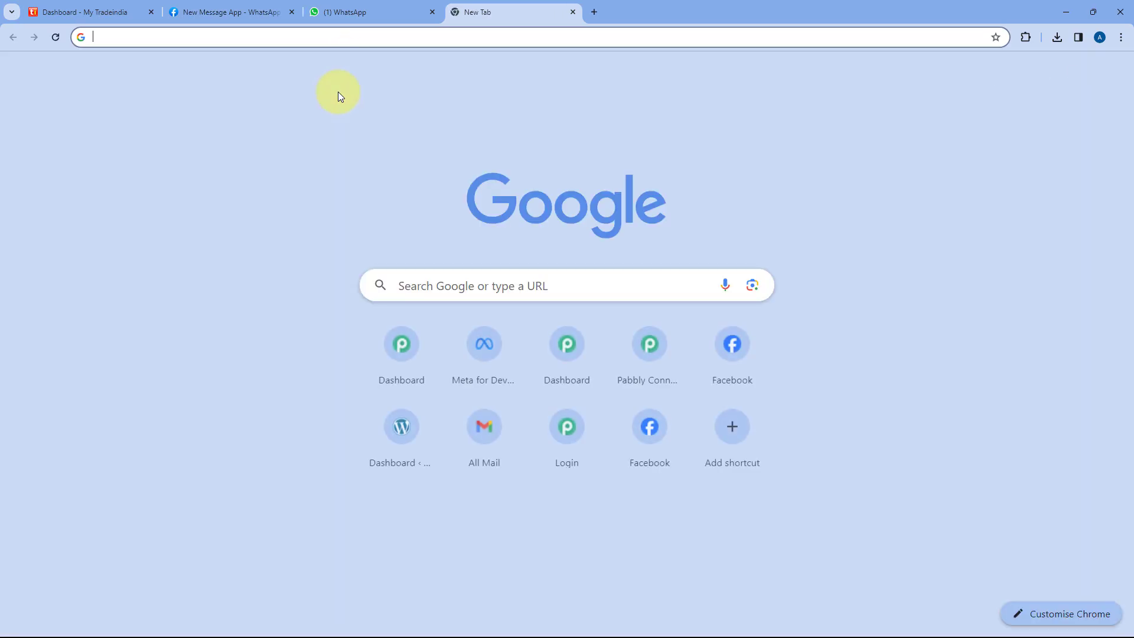
text(pabbl)
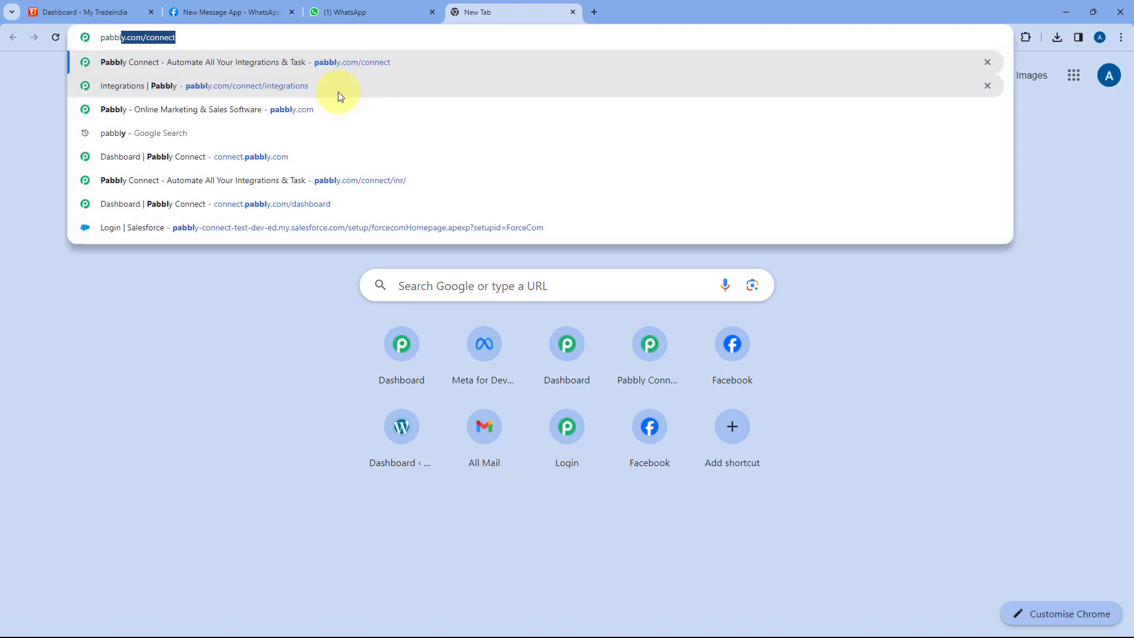
text(y.com/conn)
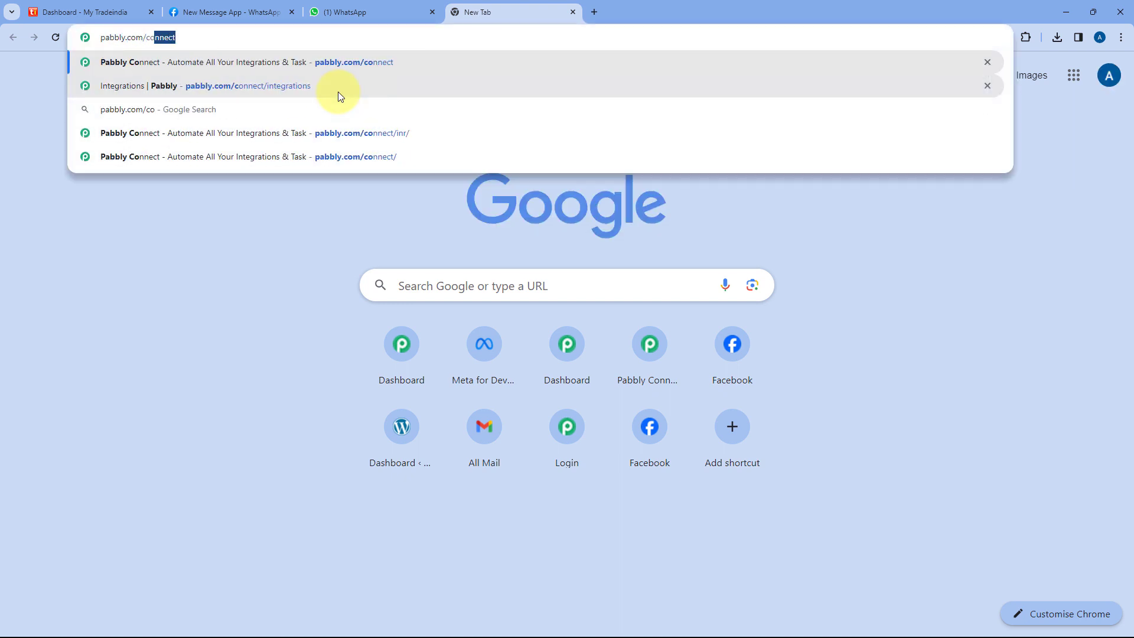
text(ect)
key(Return)
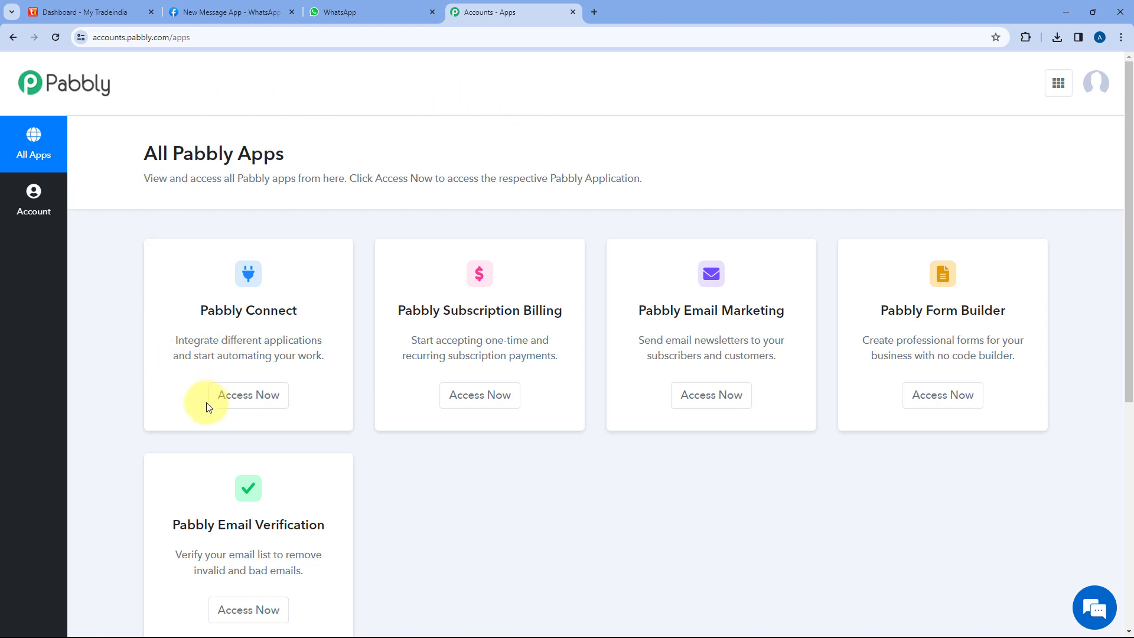
click(248, 396)
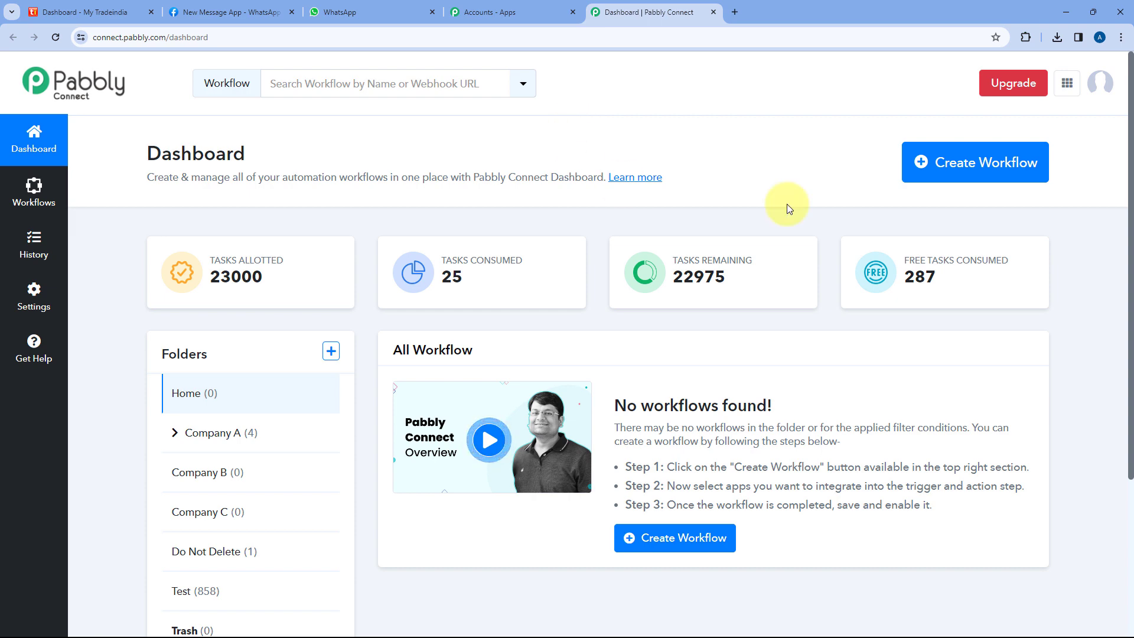
Step: Create a workflow named "TradeIndia to WhatsApp" in the Home folder
click(973, 175)
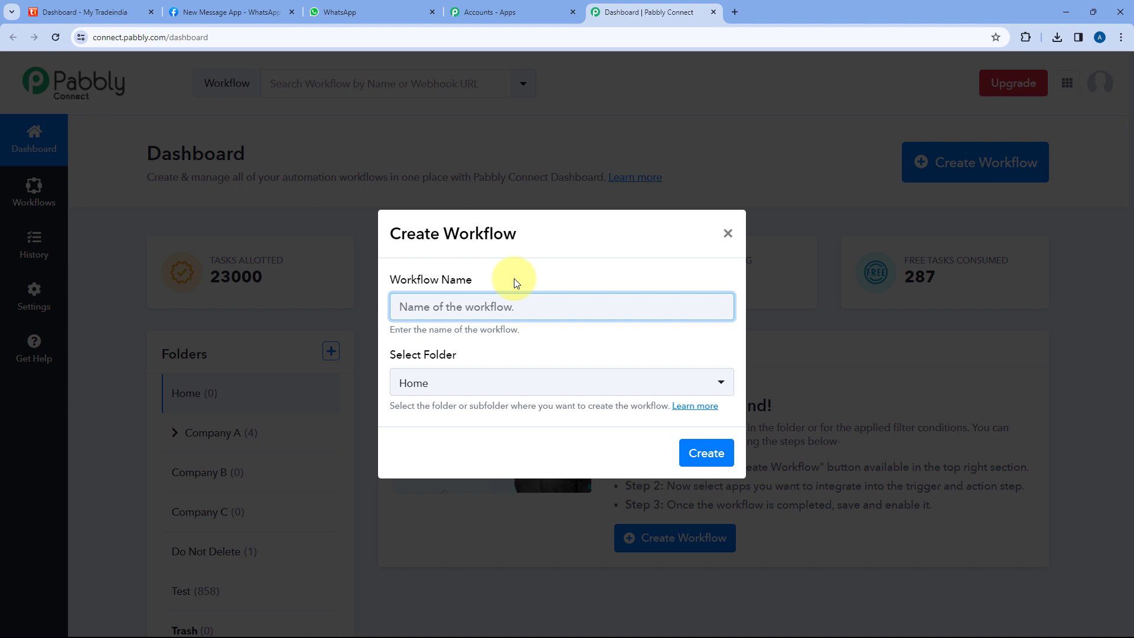
text(TradeIndia to WhatsApp)
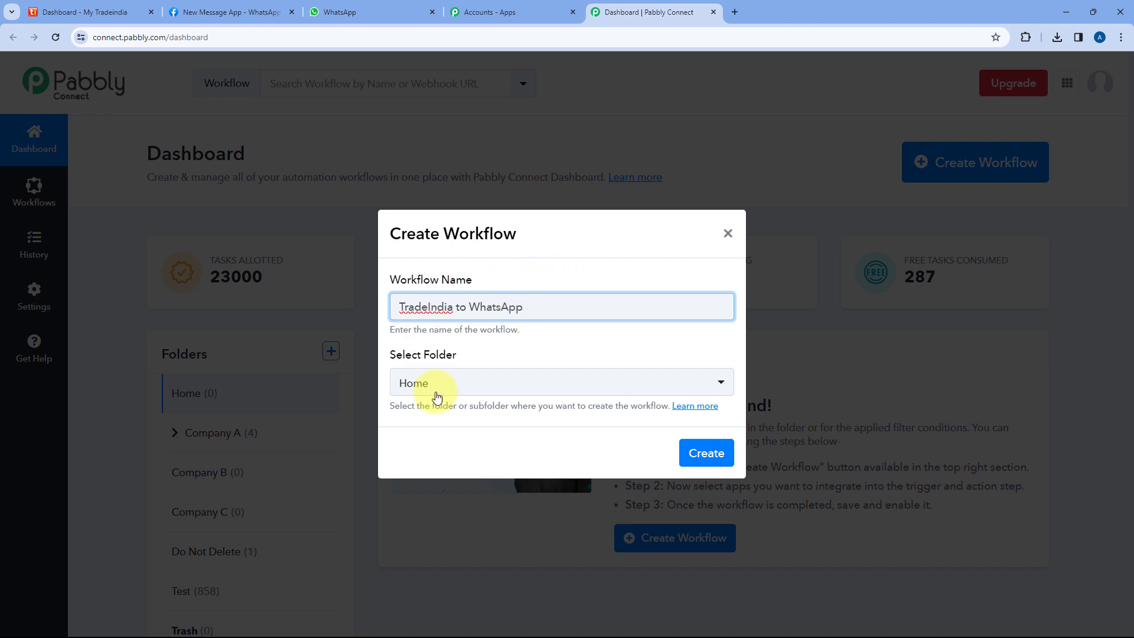
click(523, 386)
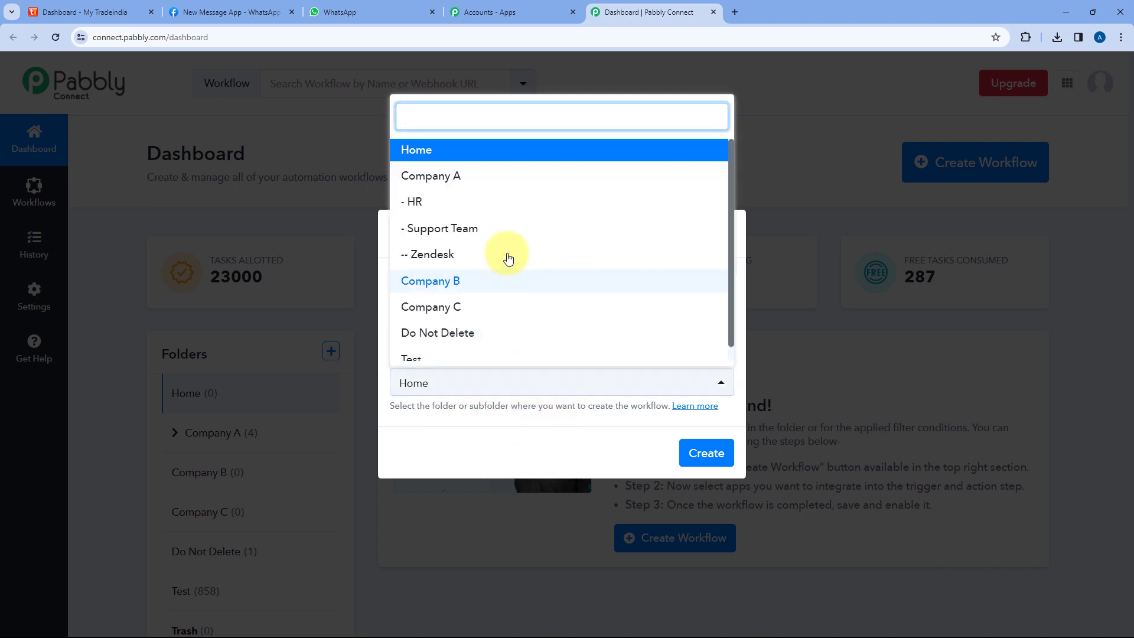
scroll(506, 268, down, 1)
scroll(504, 219, up, 1)
click(498, 155)
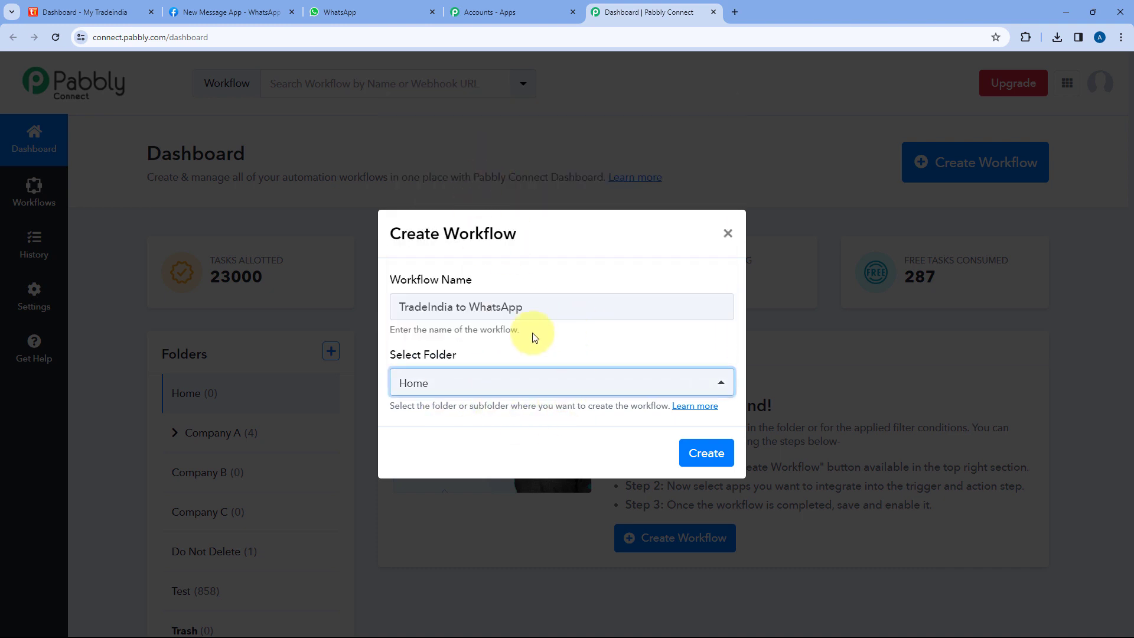
click(706, 453)
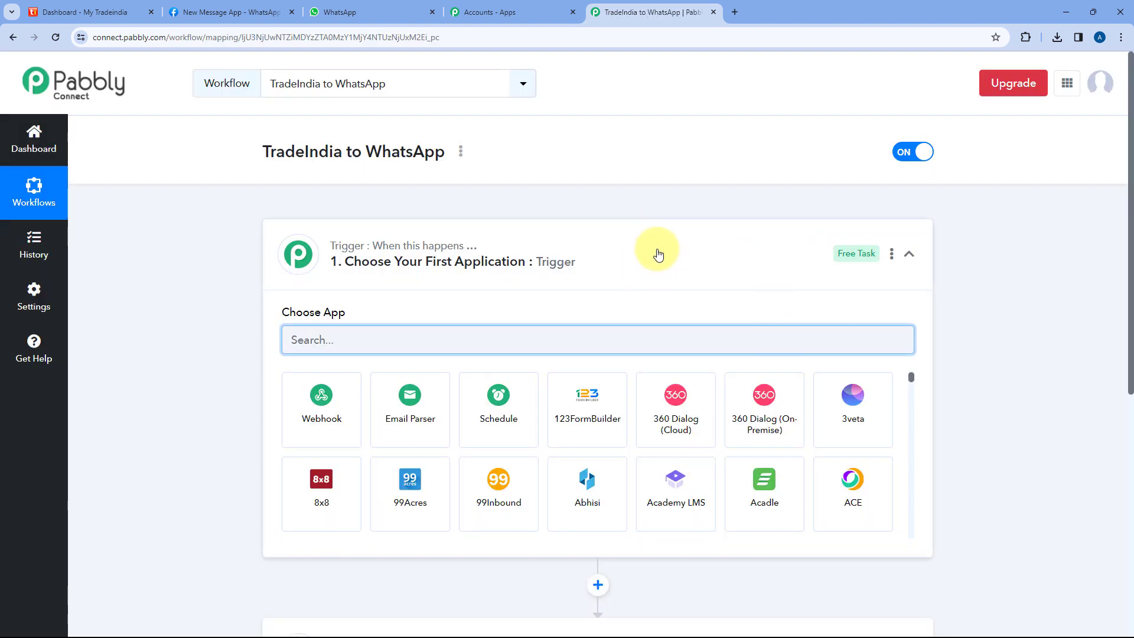
Step: Examine the trigger and action sections of the new TradeIndia to WhatsApp workflow
click(657, 254)
scroll(214, 216, down, 1)
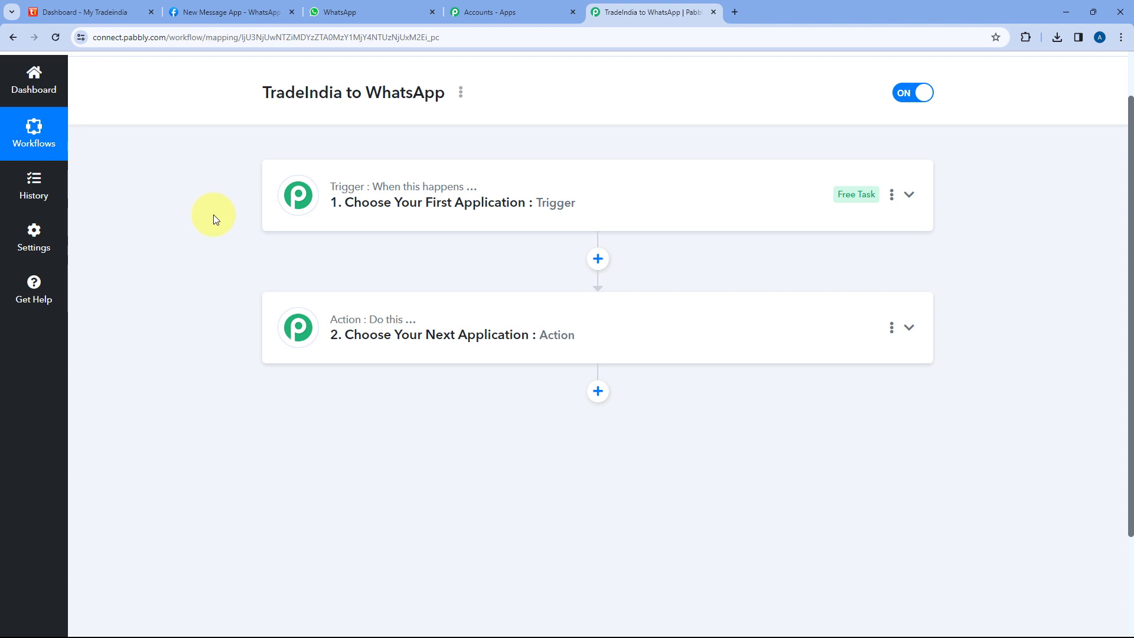
mouse_move(278, 187)
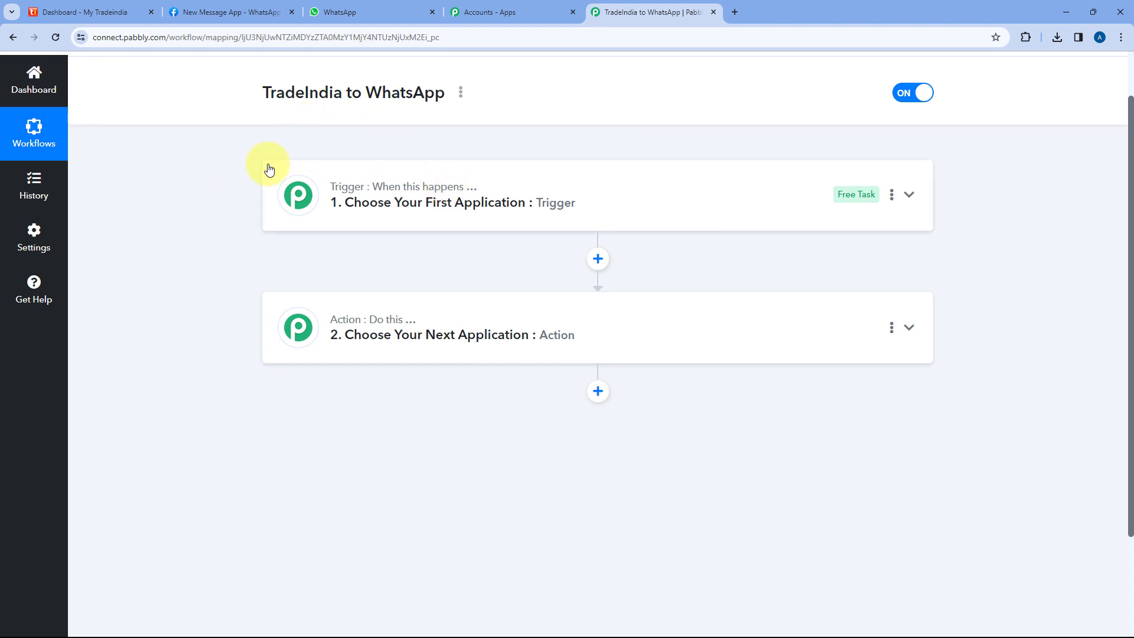
mouse_move(324, 197)
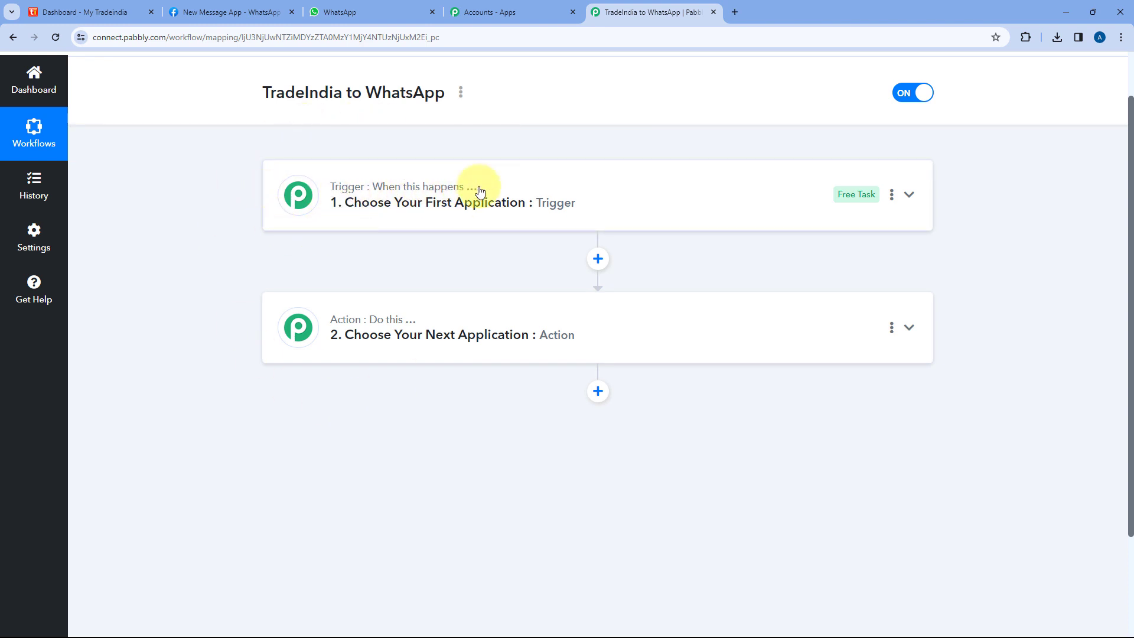
mouse_move(331, 323)
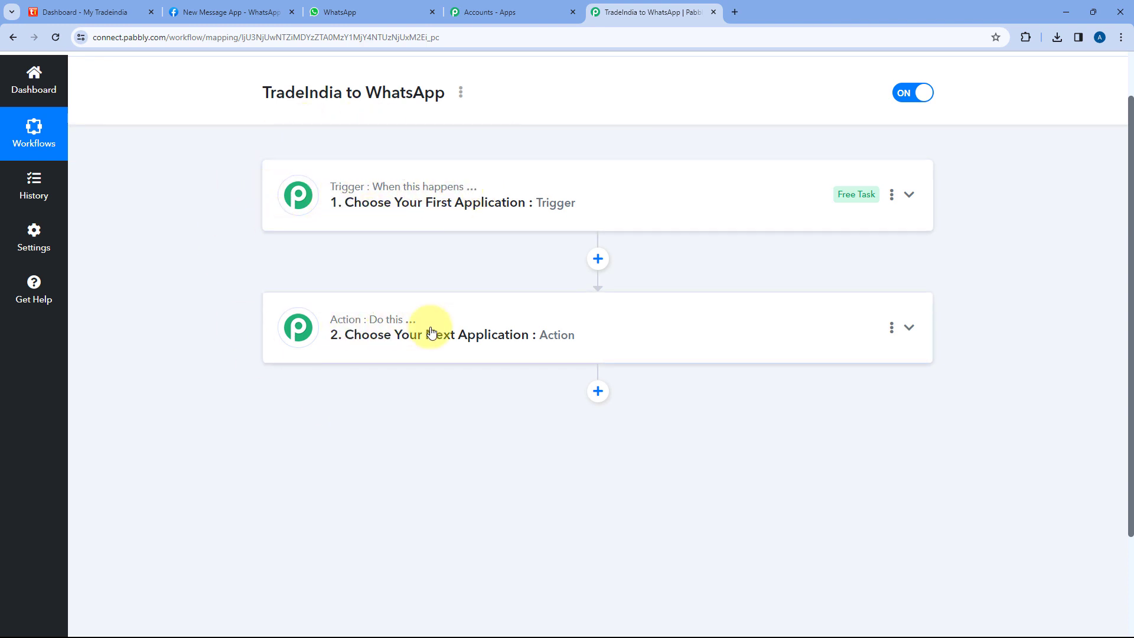
click(571, 200)
scroll(220, 241, up, 1)
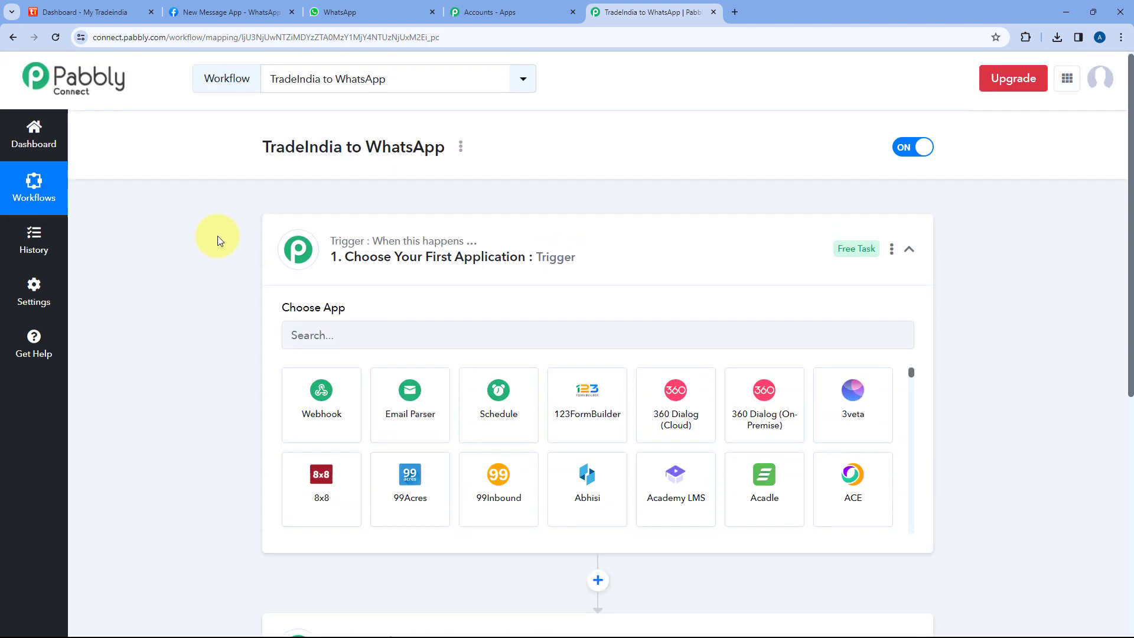
scroll(222, 250, down, 2)
scroll(222, 249, down, 1)
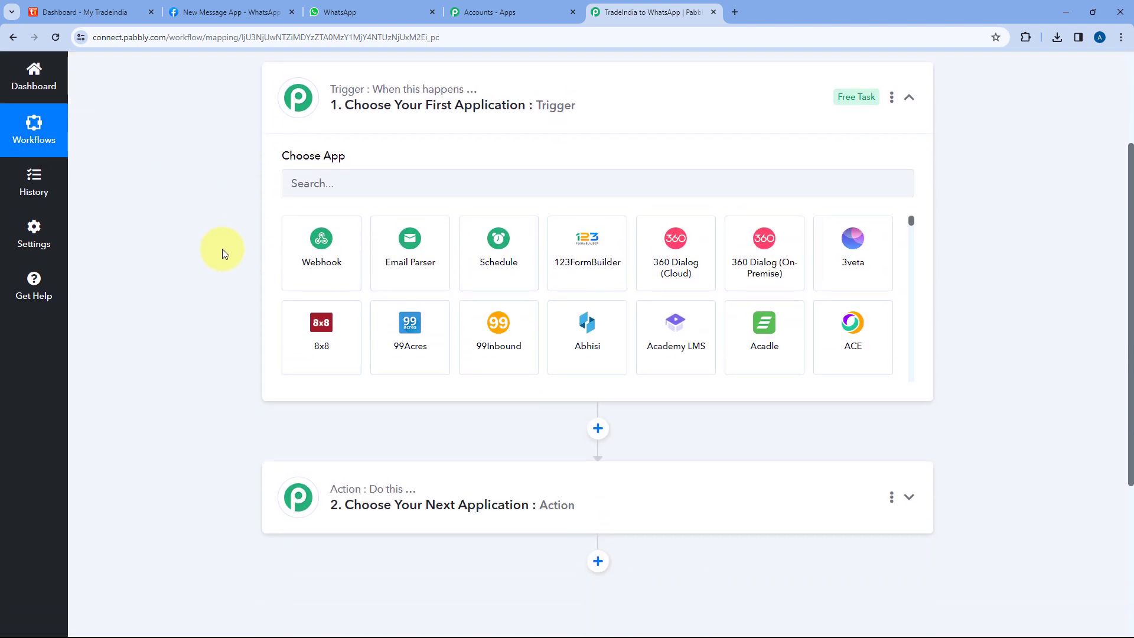
scroll(222, 250, up, 1)
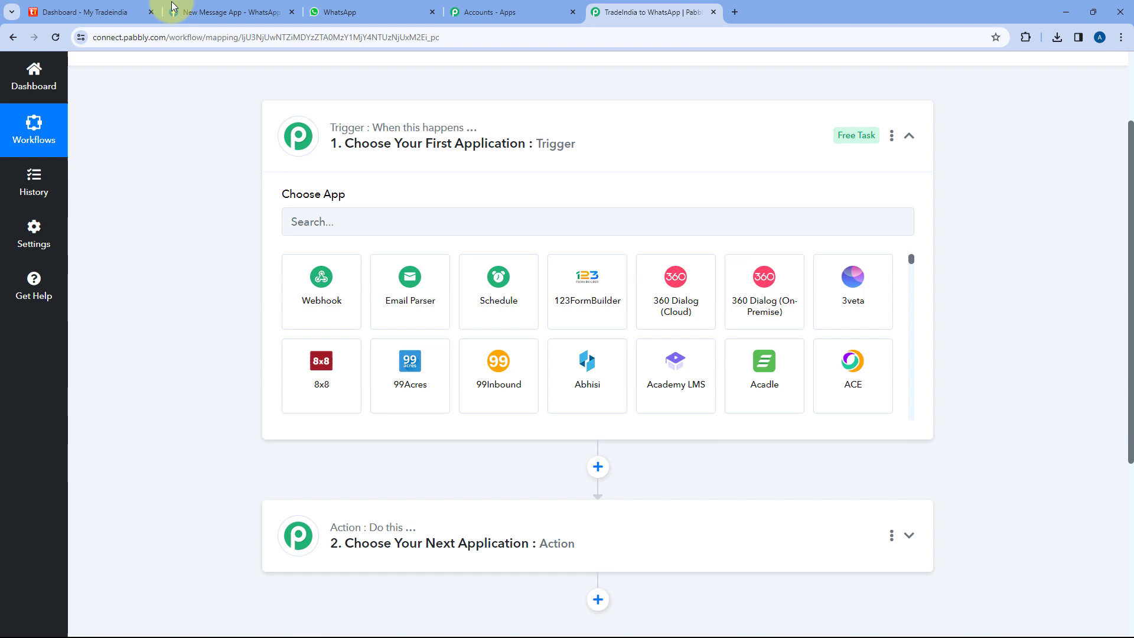
click(118, 12)
click(644, 9)
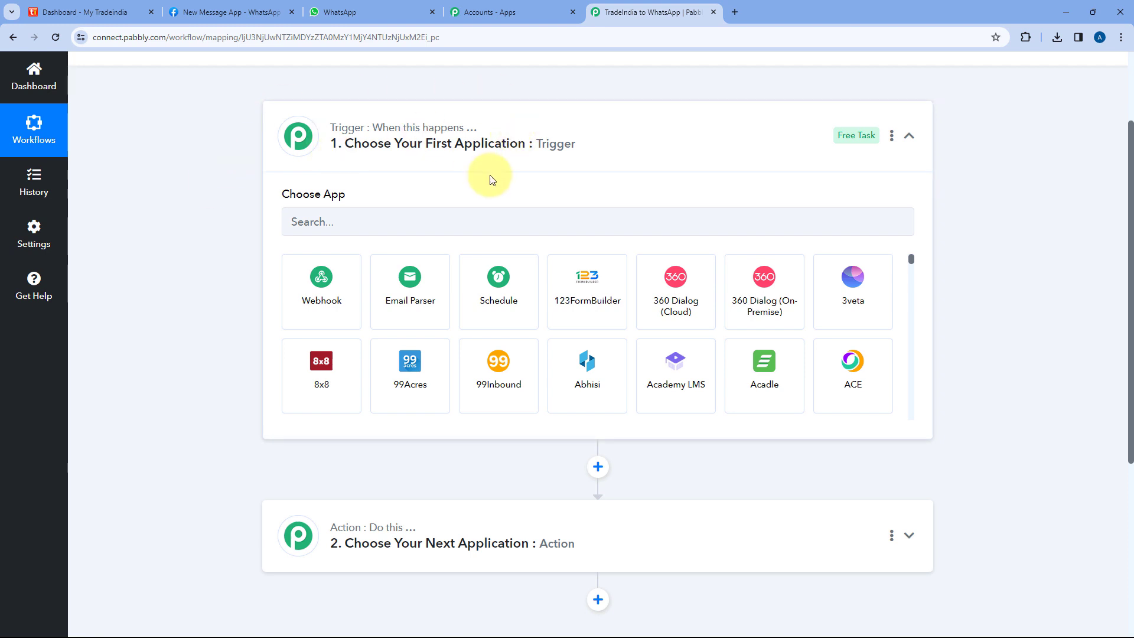
scroll(242, 198, down, 1)
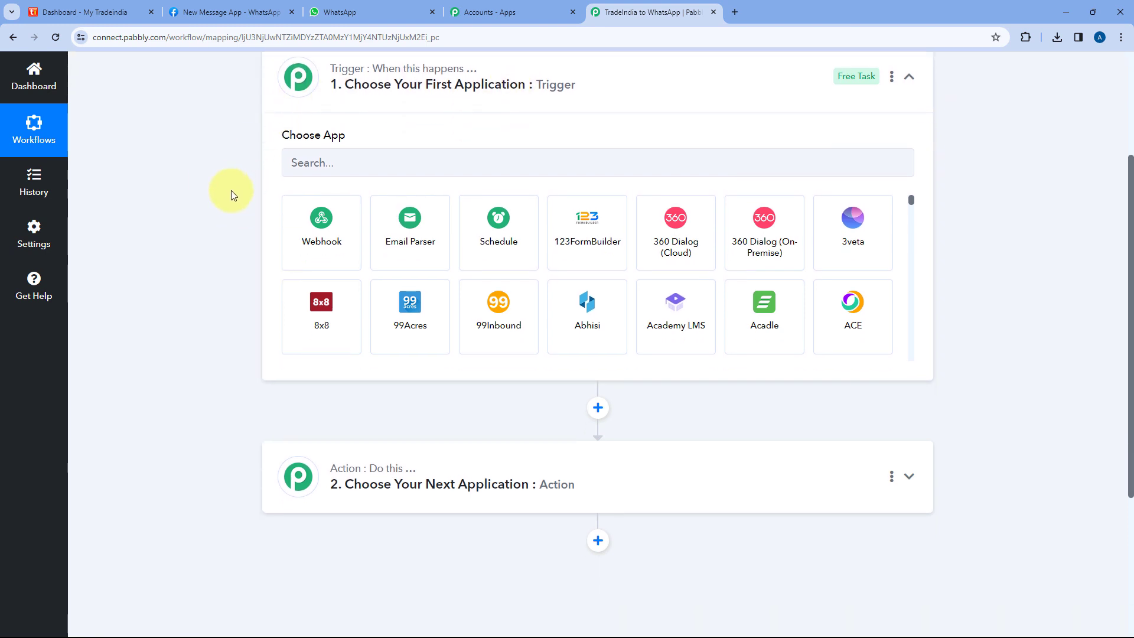
scroll(235, 194, down, 1)
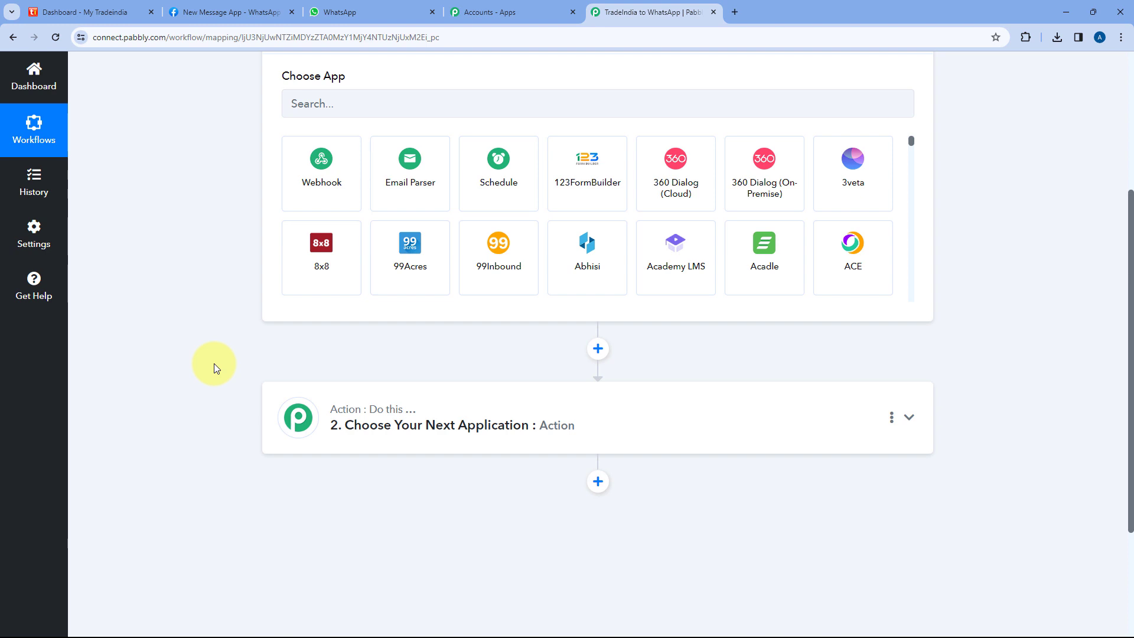
scroll(231, 355, up, 2)
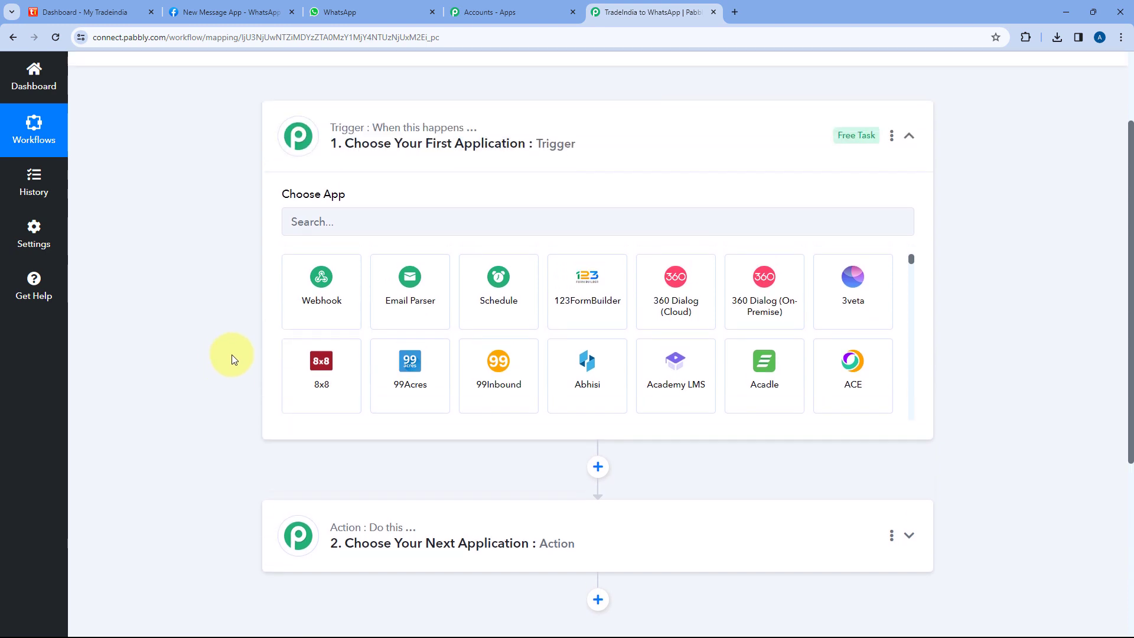
Step: Choose TradeIndia as the workflow's trigger app with Capture Leads as the trigger event
click(334, 217)
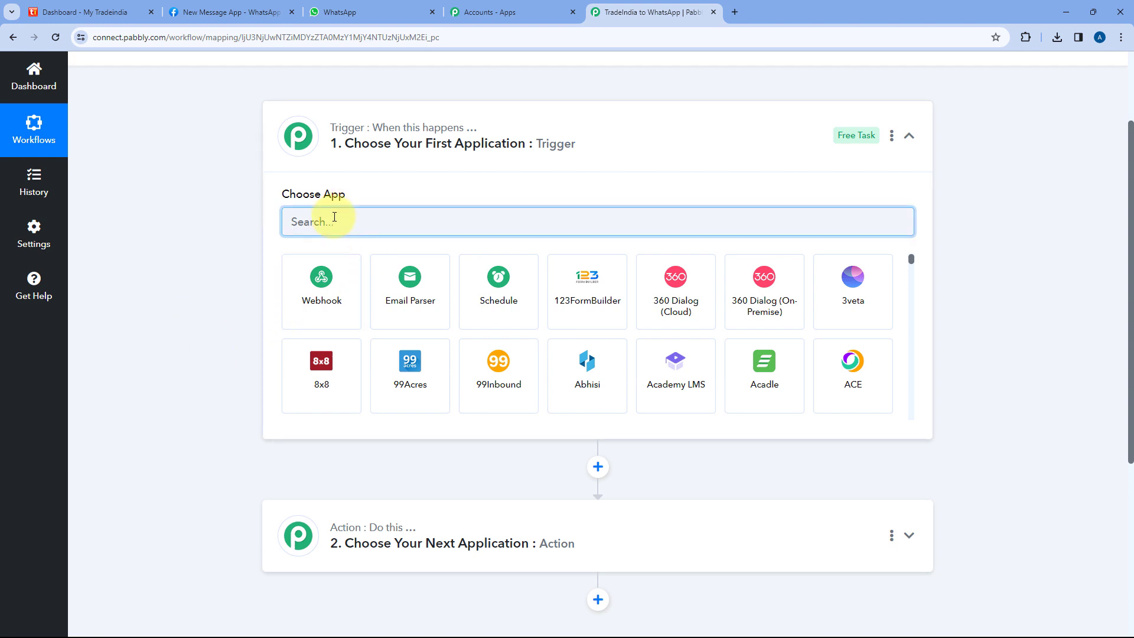
text(Tra)
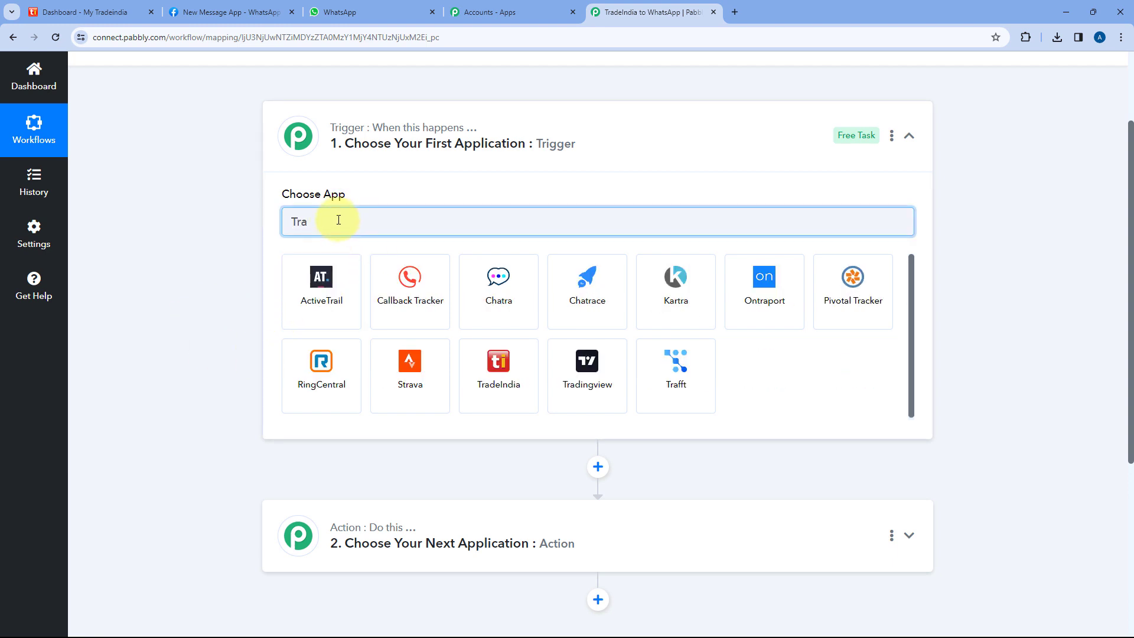
text(de)
click(337, 273)
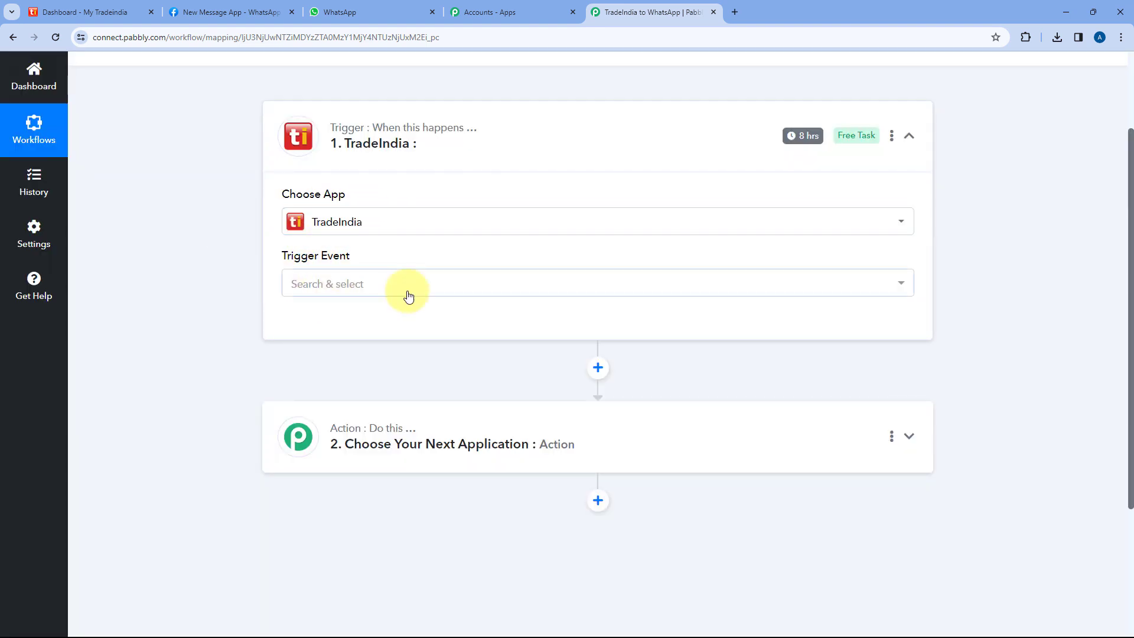
click(400, 283)
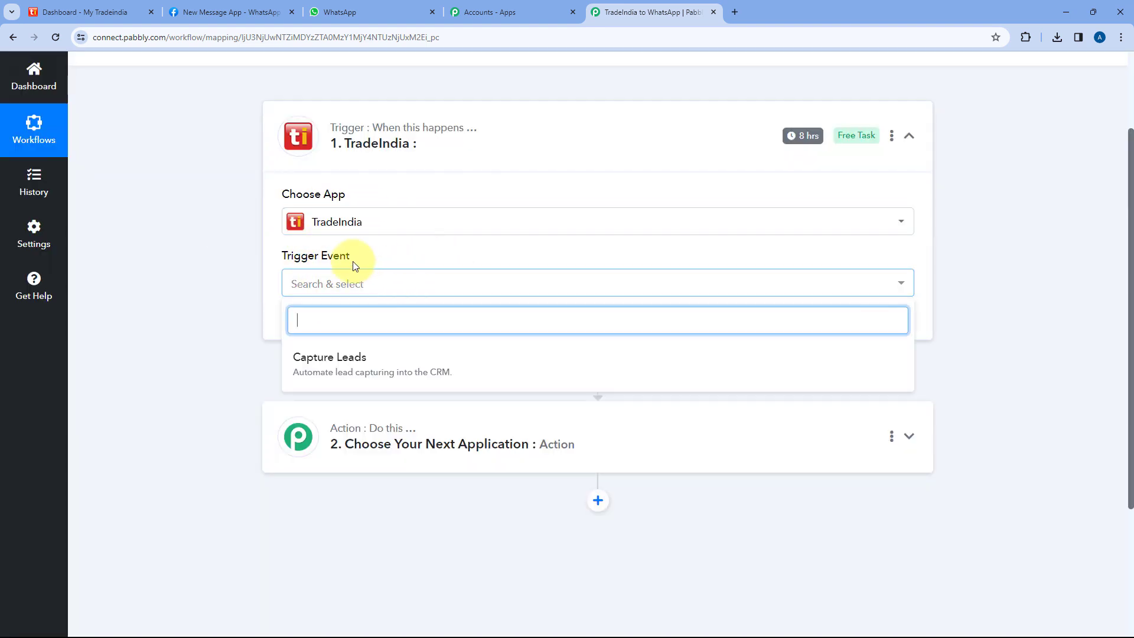
click(359, 362)
Step: Start a new TradeIndia connection for the trigger and review the credentials and API instructions it requires
click(318, 323)
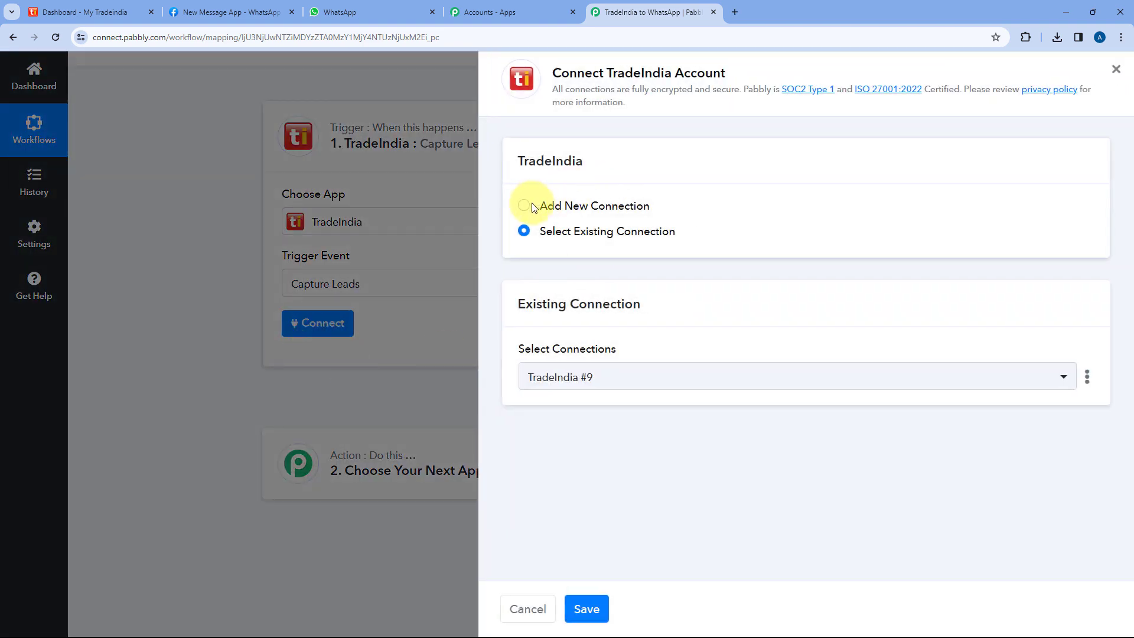
click(528, 205)
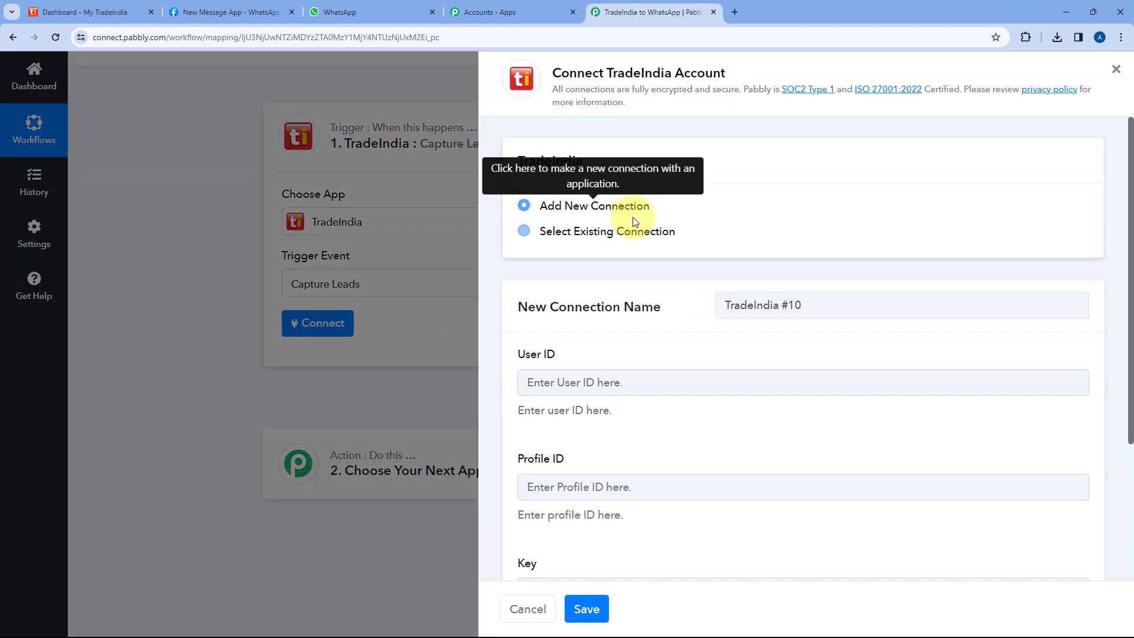
scroll(751, 219, down, 3)
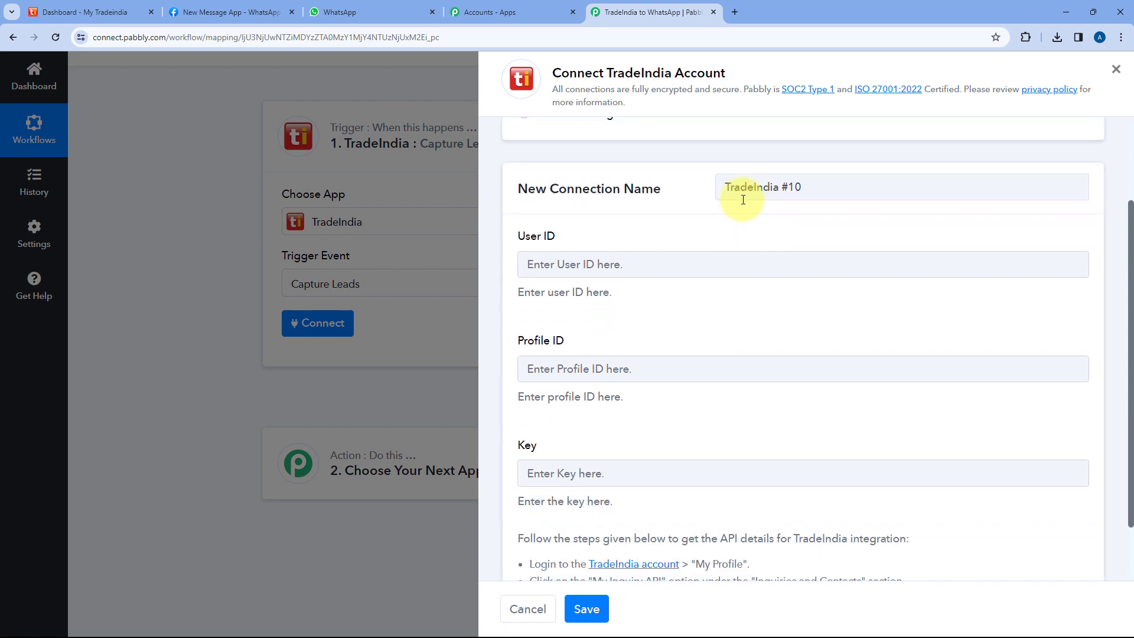
scroll(655, 174, down, 1)
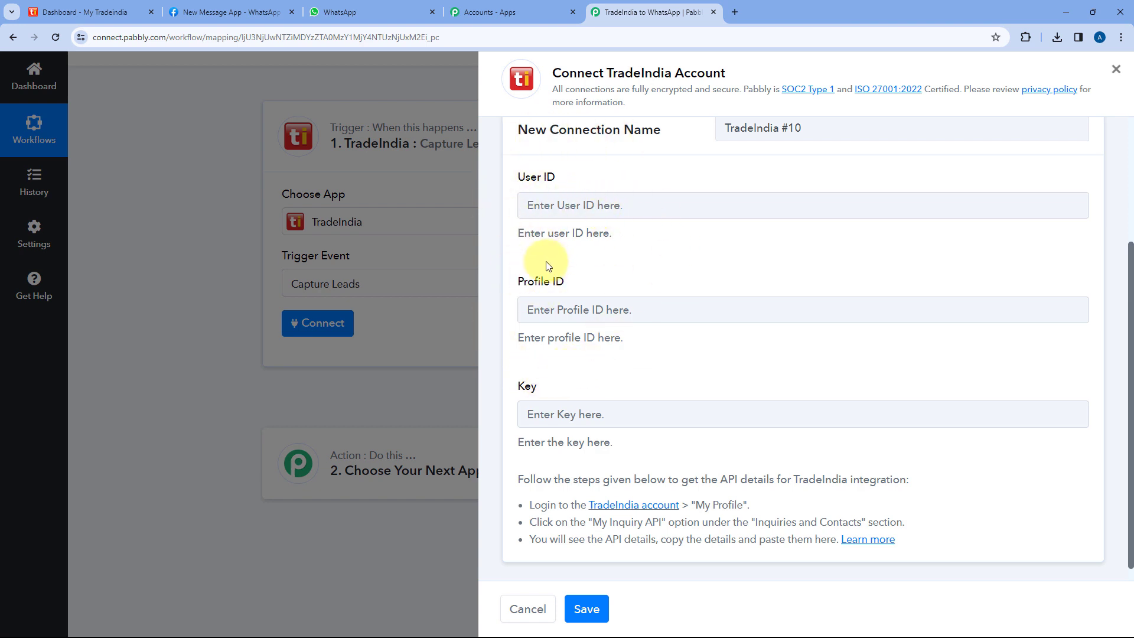
Step: Switch to the TradeIndia account and open the My Inquiry API details under Inquiries & Contacts
click(112, 12)
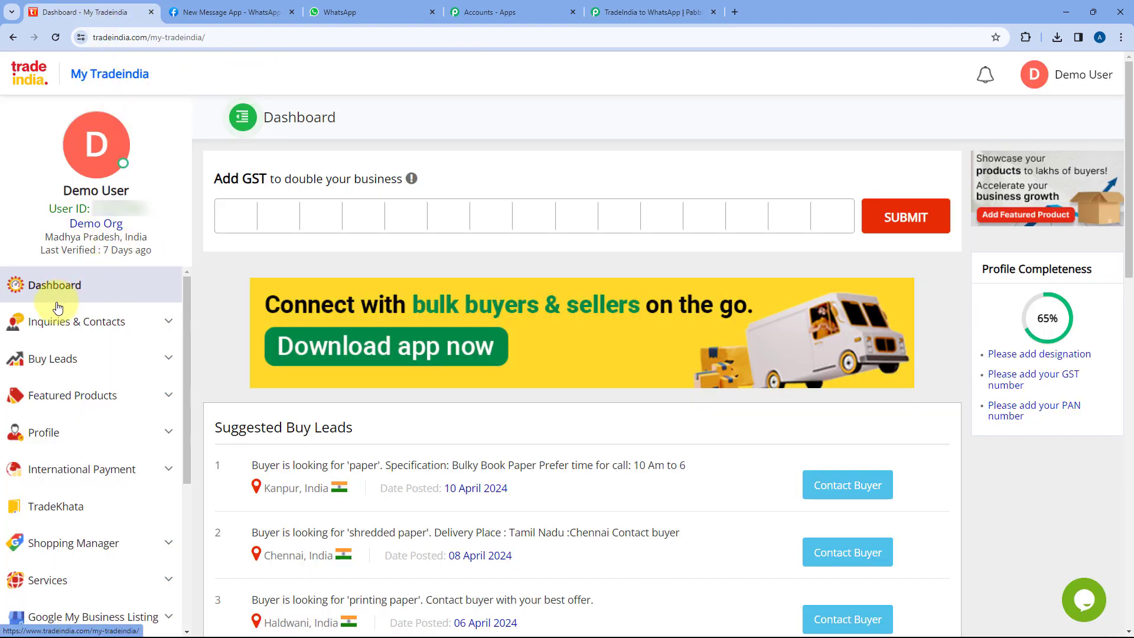
click(170, 323)
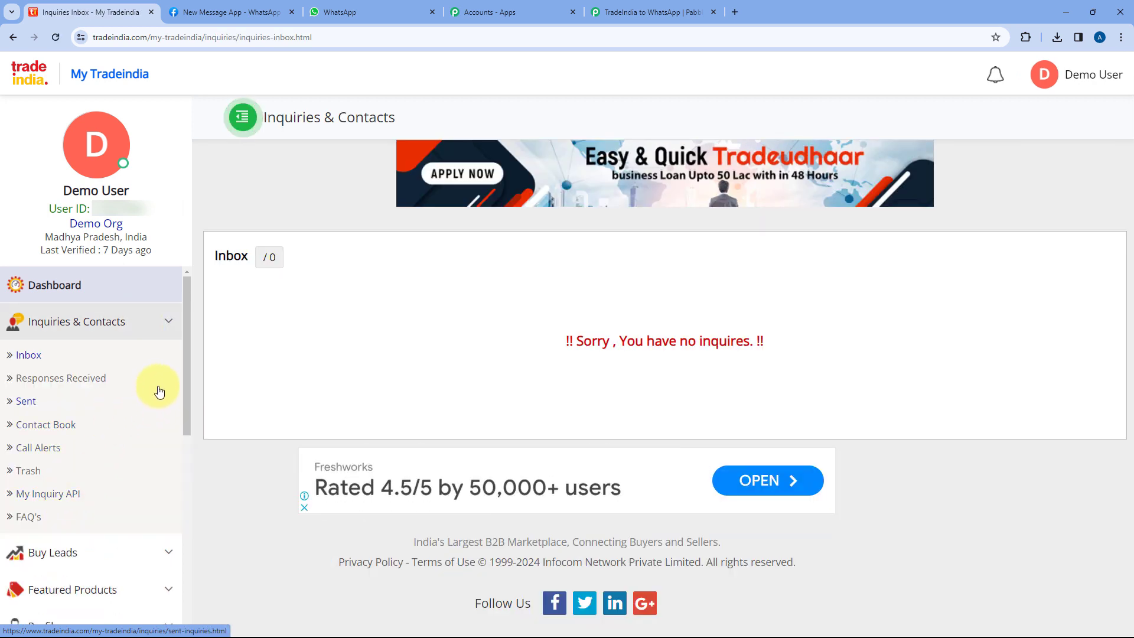
click(78, 494)
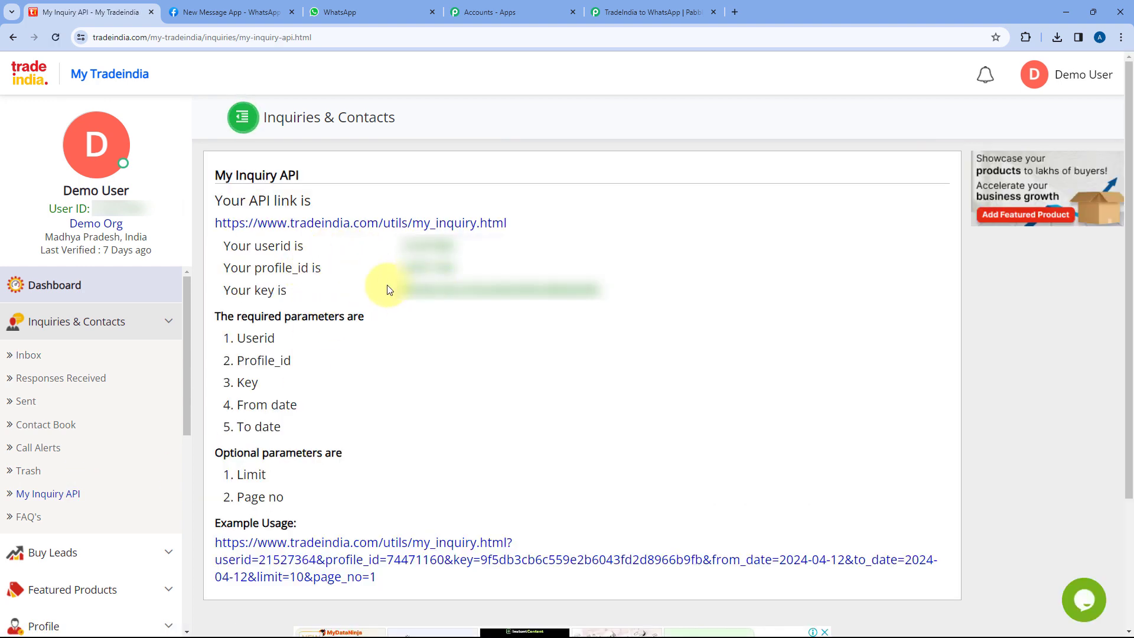
Step: Copy the userid from the TradeIndia API details and paste it as the User ID of the Pabbly connection
double_click(408, 246)
right_click(403, 236)
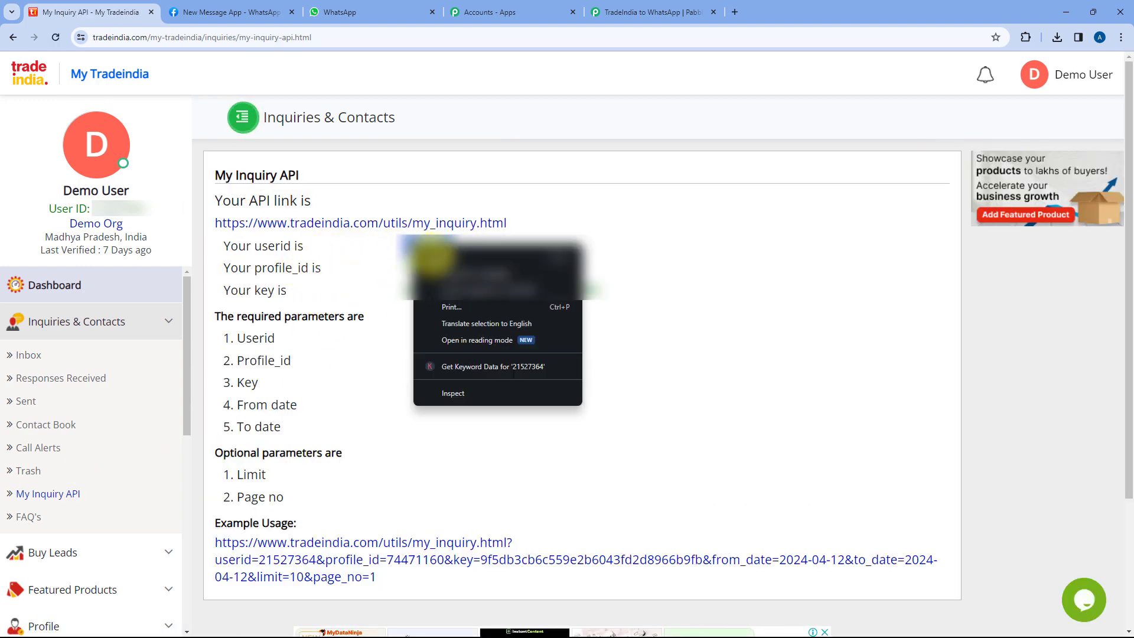
click(426, 243)
click(649, 12)
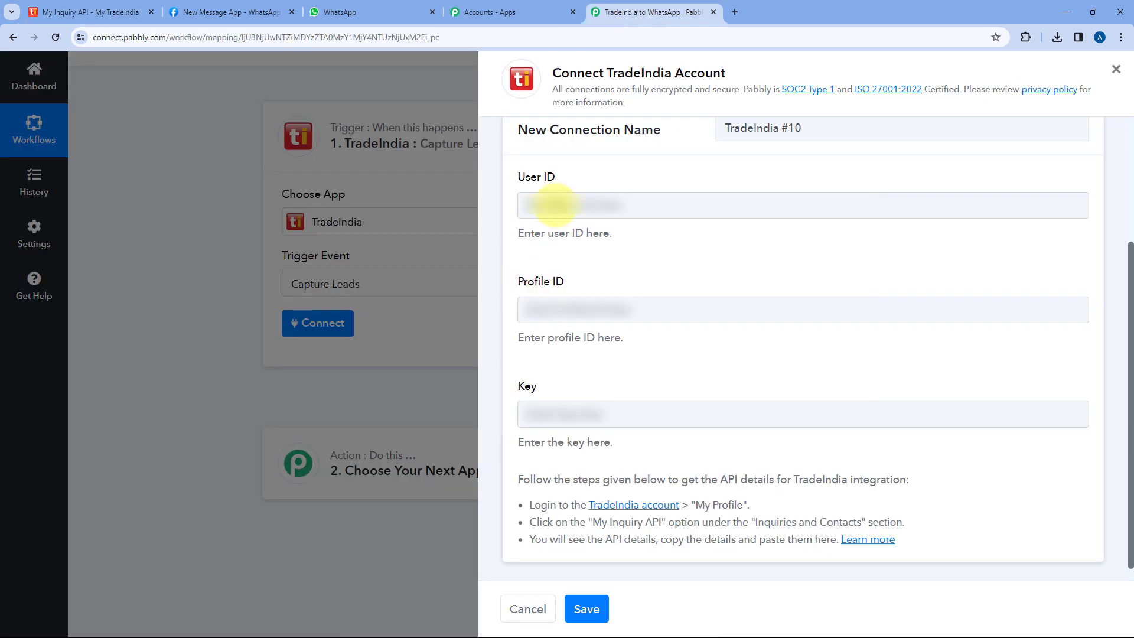
right_click(546, 200)
click(584, 327)
Step: Copy the profile_id from the TradeIndia API details into the Profile ID of the Pabbly connection
click(144, 5)
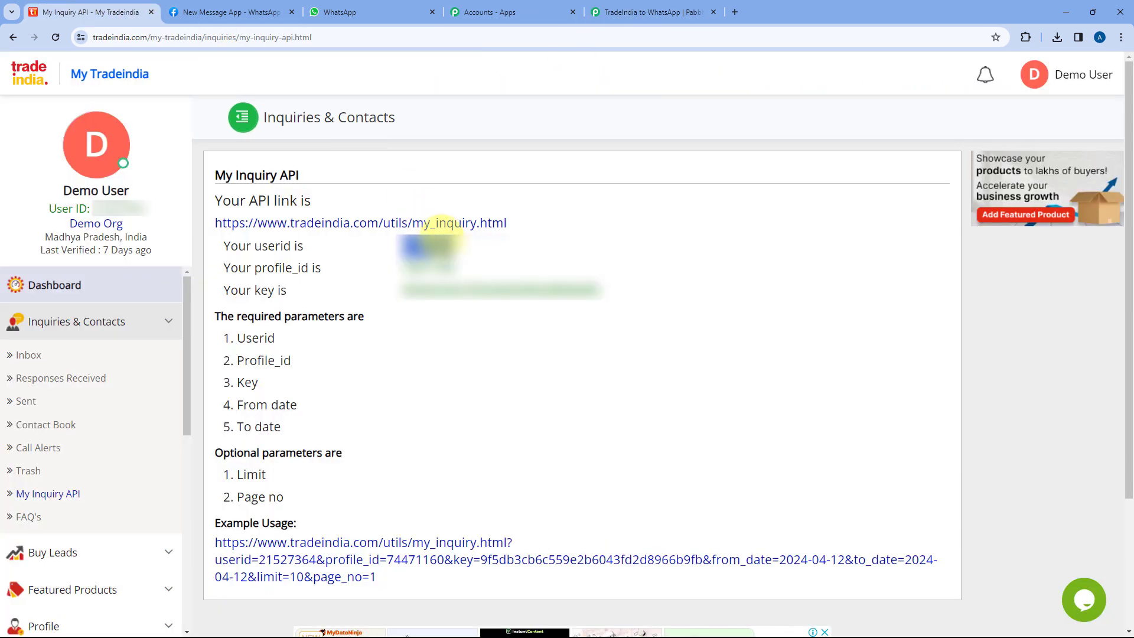
right_click(404, 264)
click(426, 272)
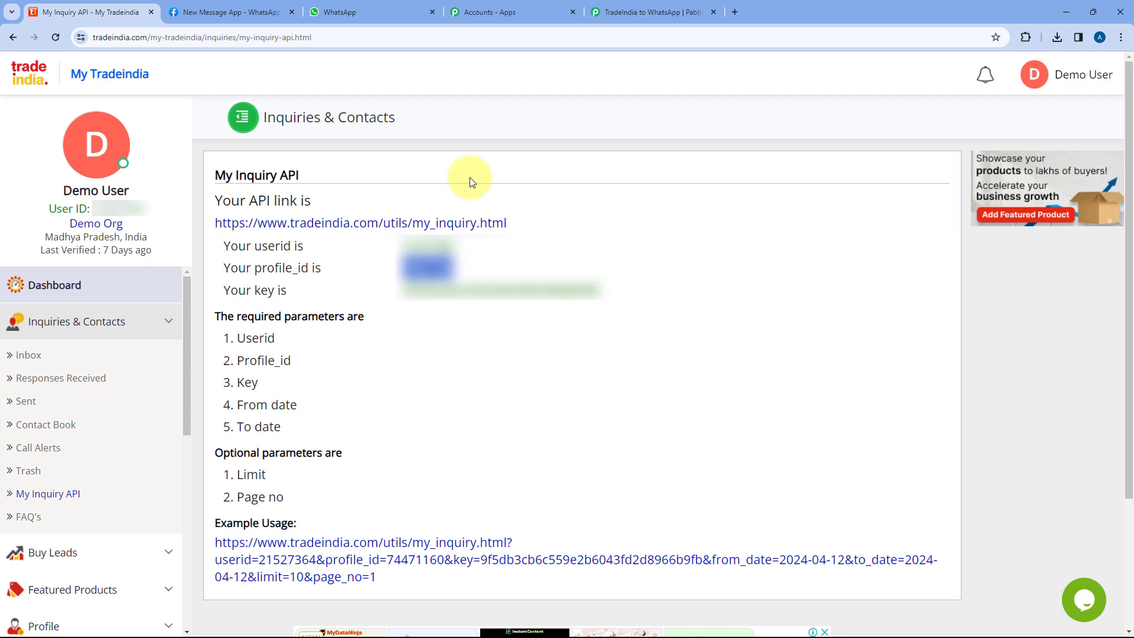
click(650, 12)
right_click(559, 307)
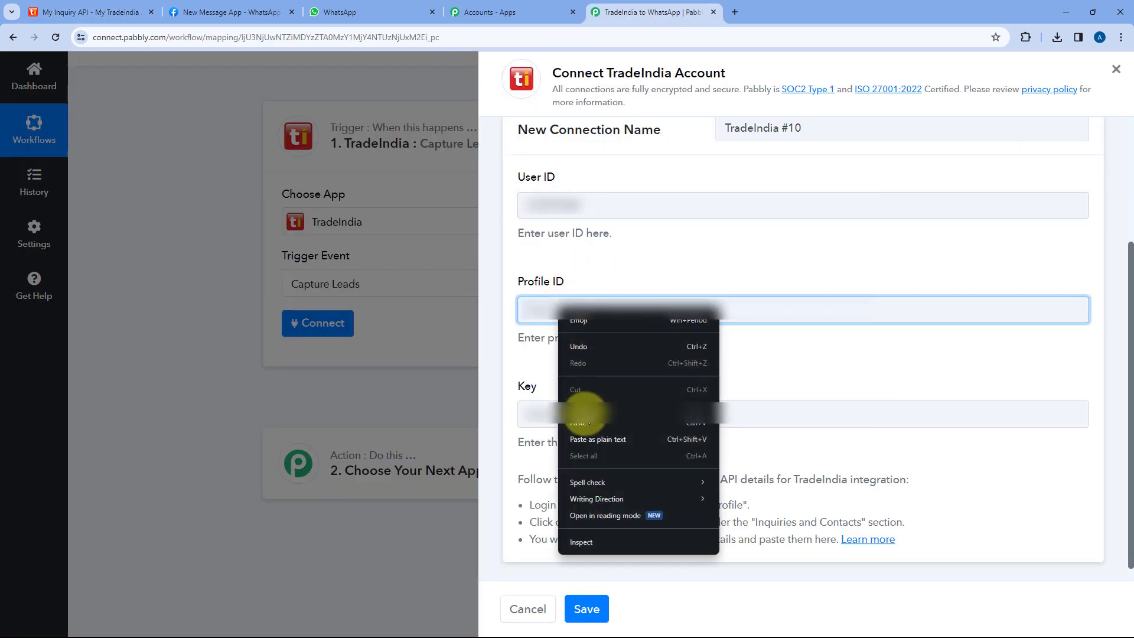
click(579, 423)
Step: Copy the API key from TradeIndia into the connection's Key field and save the TradeIndia connection
click(89, 12)
drag(627, 294, 401, 290)
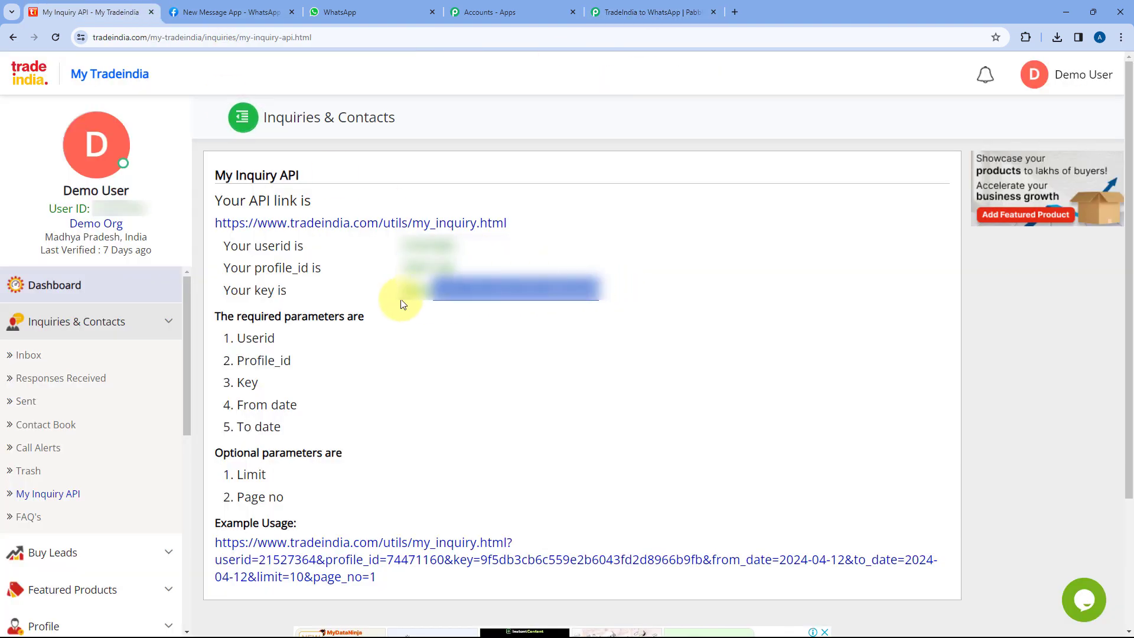
right_click(407, 291)
click(458, 301)
click(672, 12)
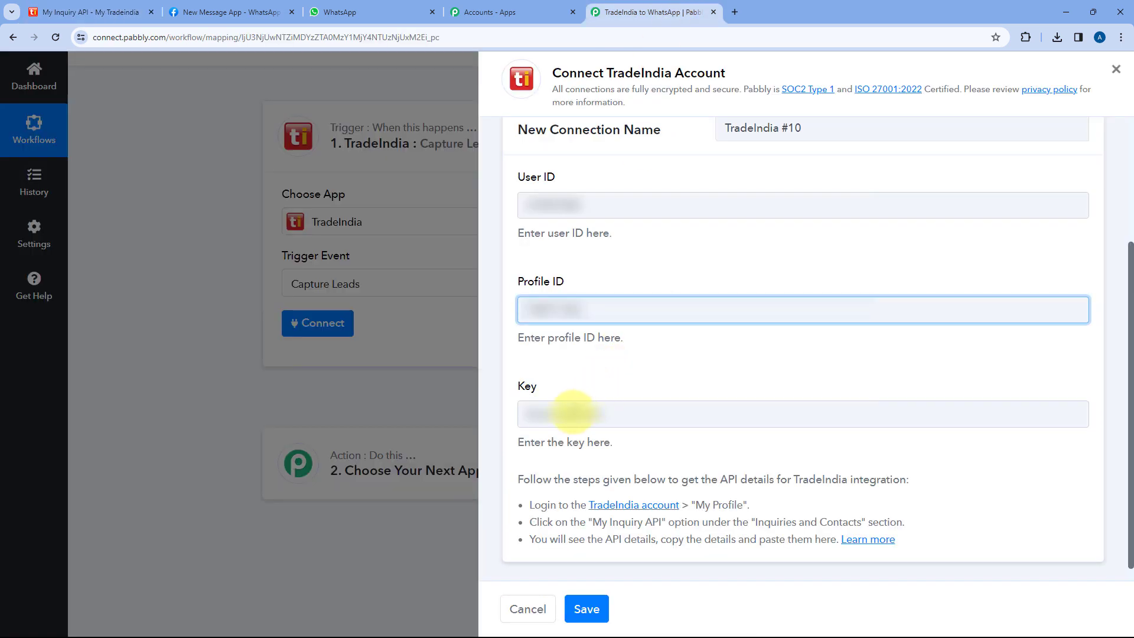
right_click(576, 412)
click(610, 285)
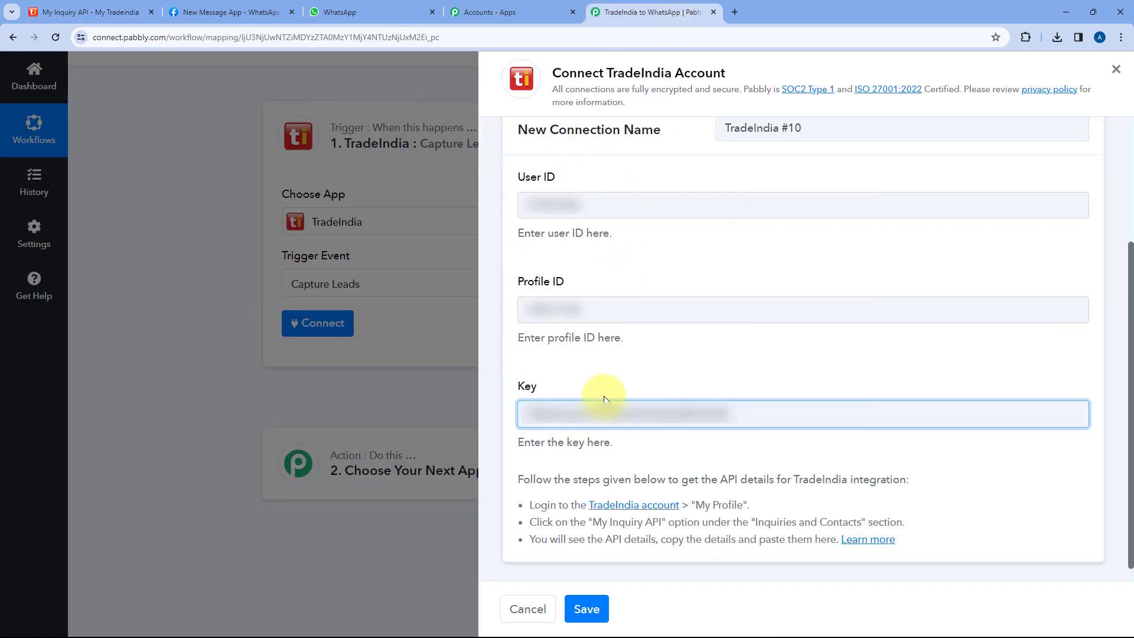
click(597, 596)
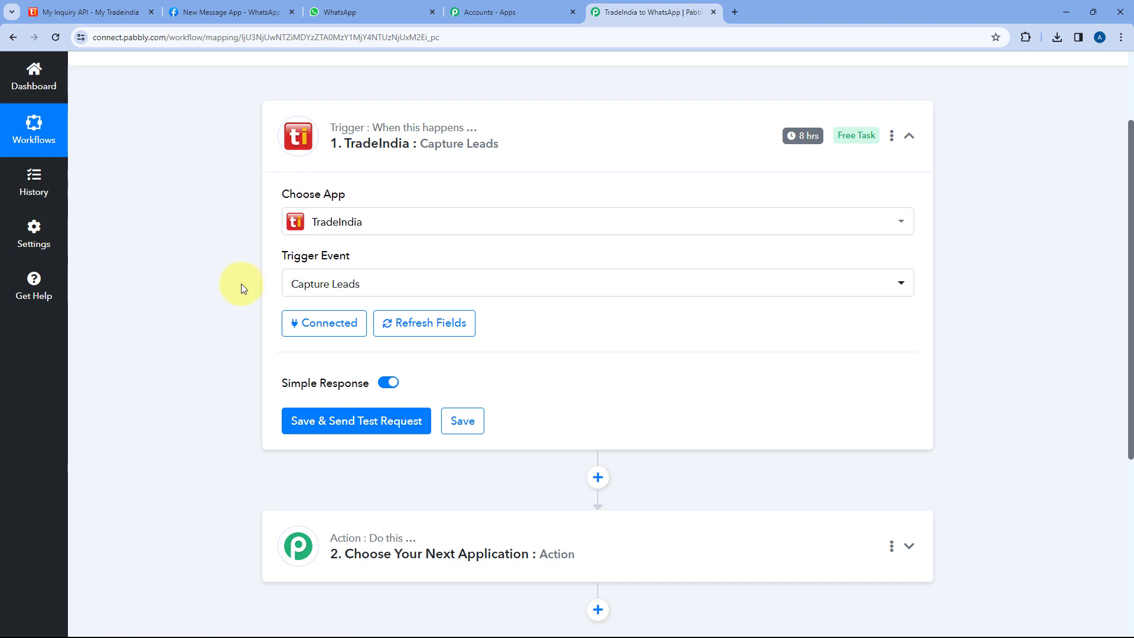
Step: Save the Capture Leads trigger with Simple Response on and send a test request to fetch a sample lead
scroll(240, 281, down, 2)
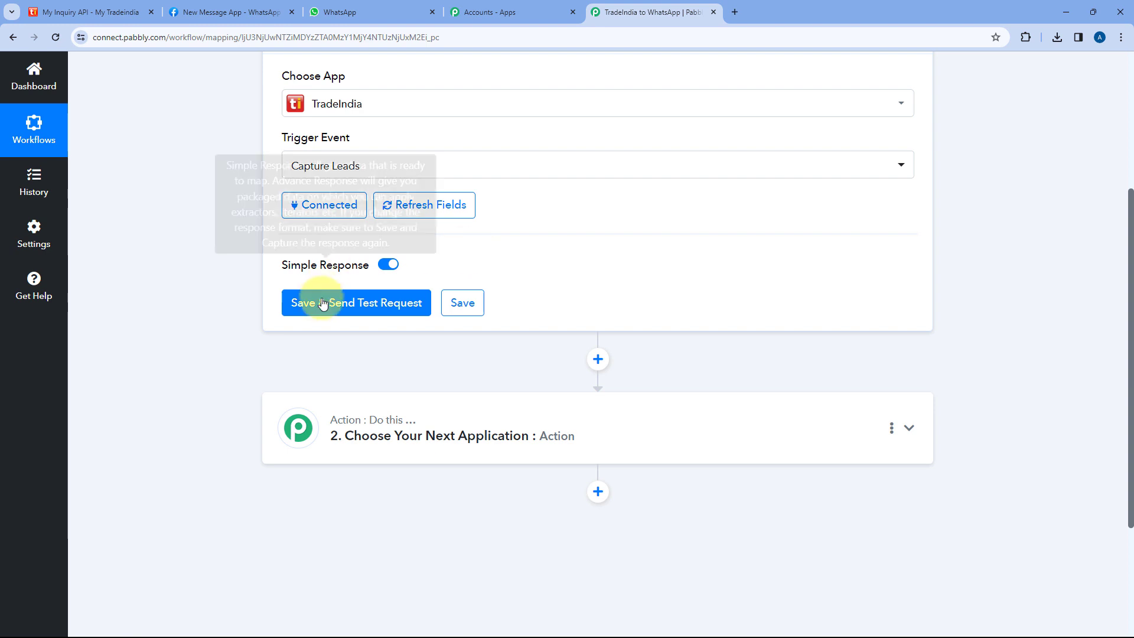
click(347, 303)
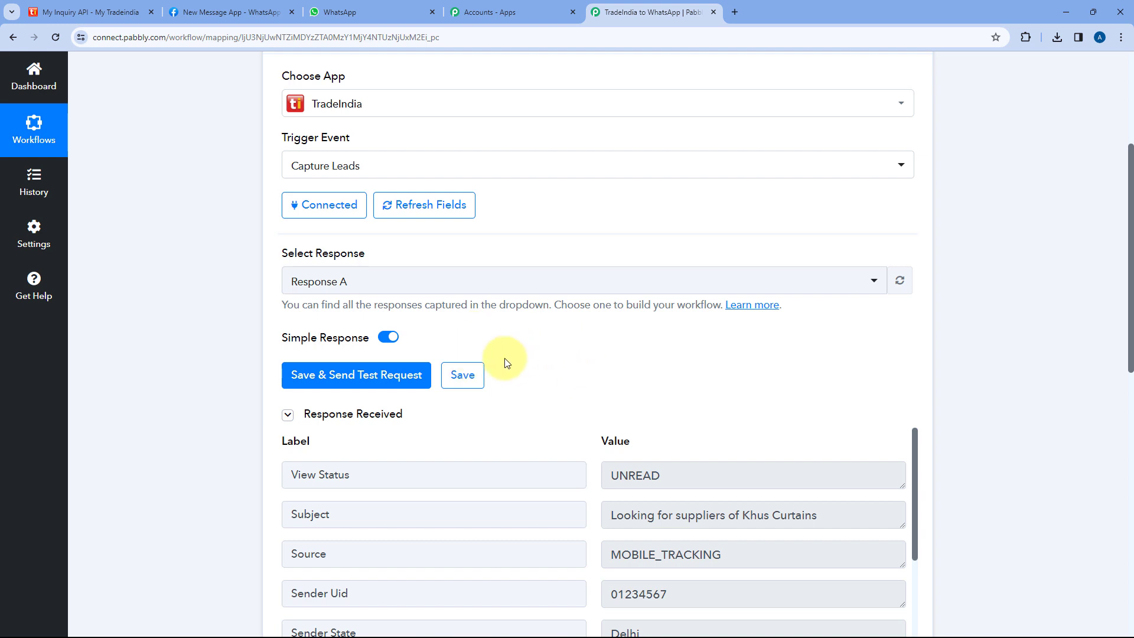
scroll(570, 347, down, 2)
scroll(572, 277, down, 1)
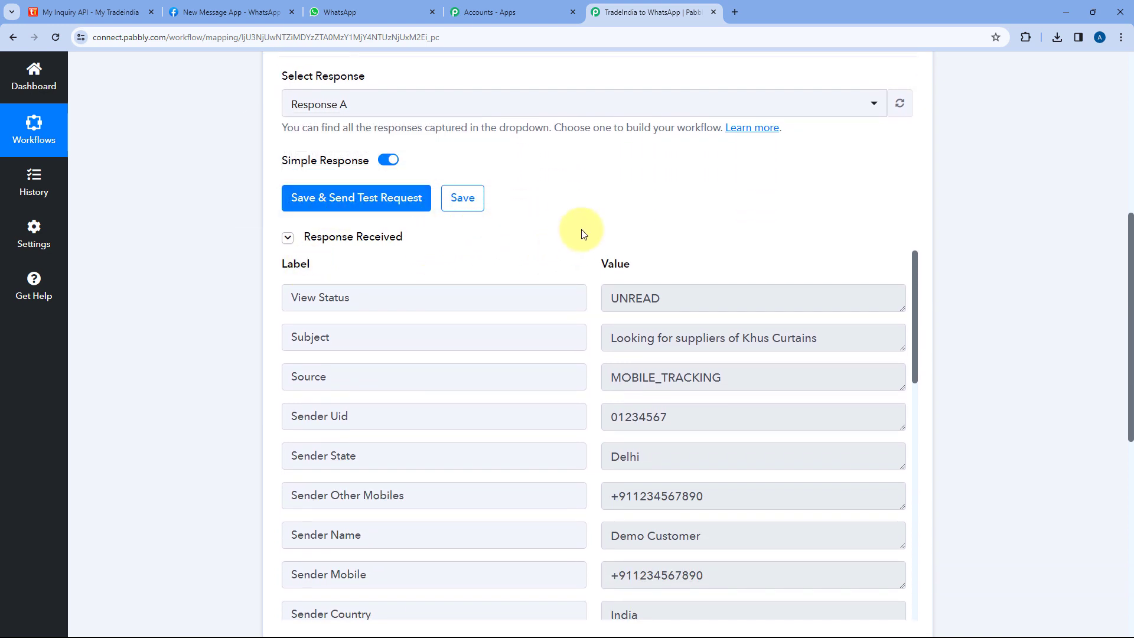
scroll(583, 223, down, 1)
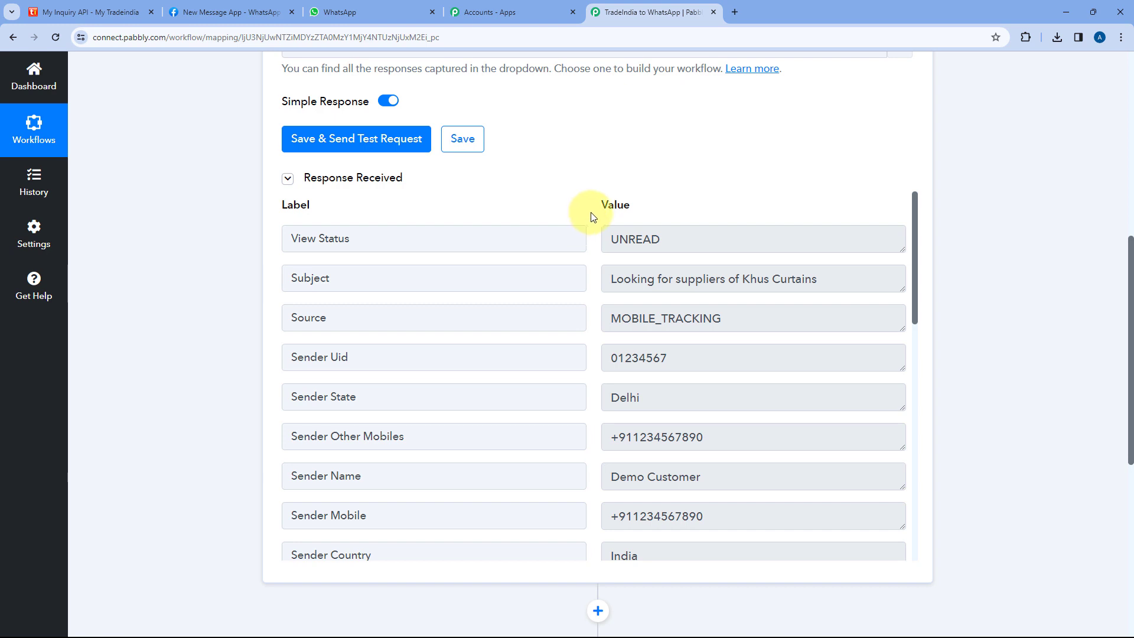
Step: Examine the captured lead's subject, source and the sender's UID, state, name and mobile numbers in the response
double_click(356, 281)
drag(611, 278, 827, 280)
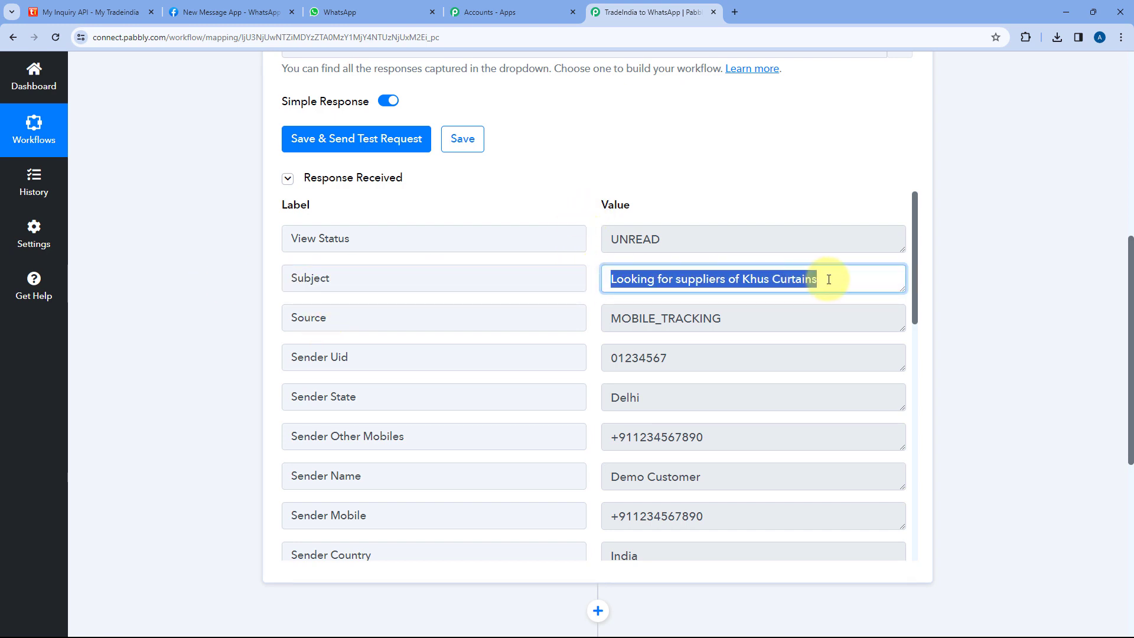
click(829, 279)
scroll(590, 303, down, 1)
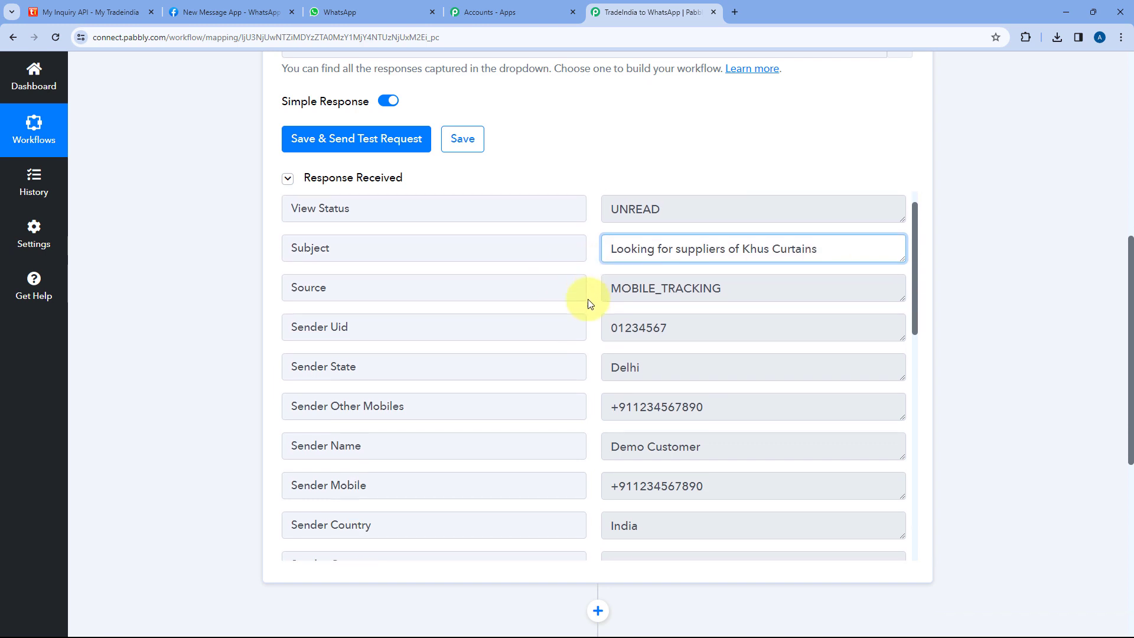
drag(374, 297, 268, 305)
mouse_move(609, 298)
mouse_down()
mouse_move(678, 297)
mouse_move(590, 296)
mouse_up()
click(590, 296)
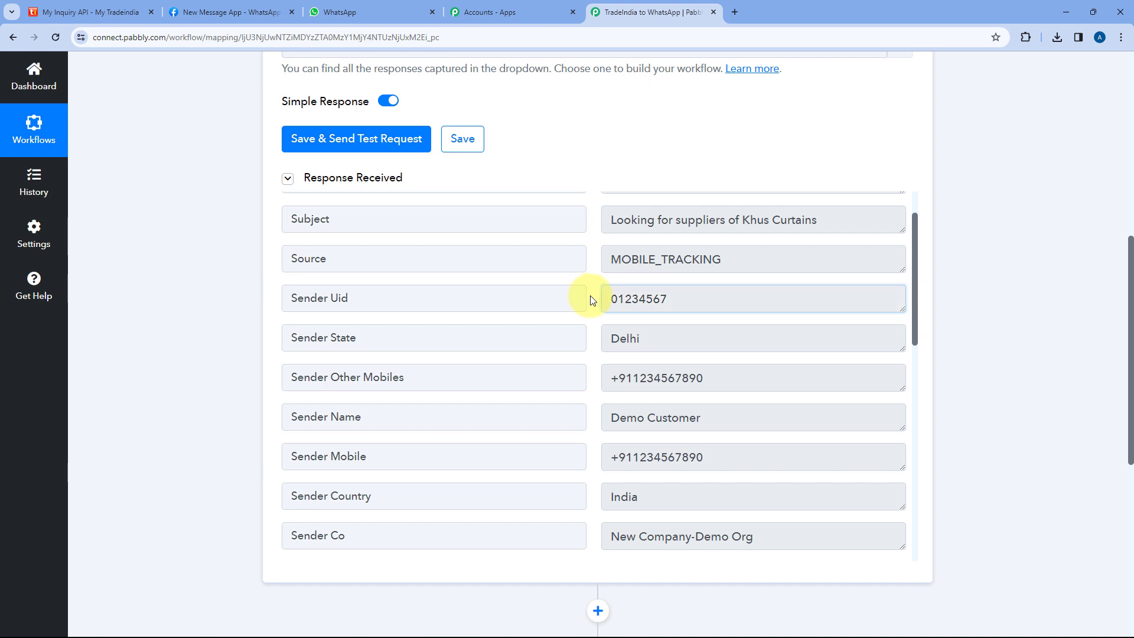
scroll(590, 301, down, 3)
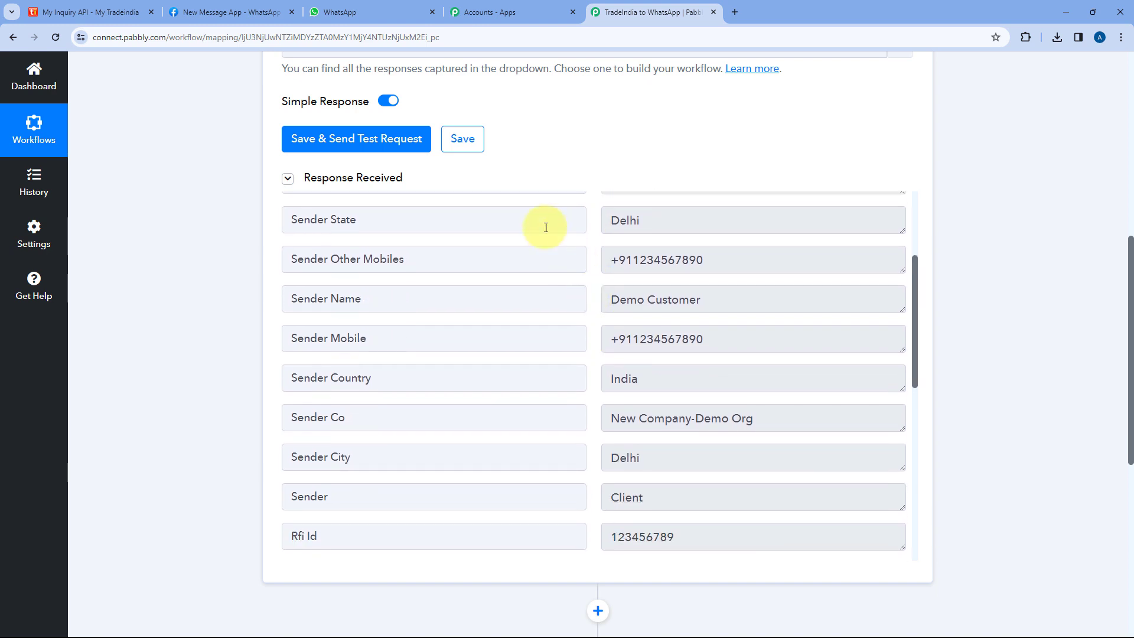
drag(362, 220, 279, 226)
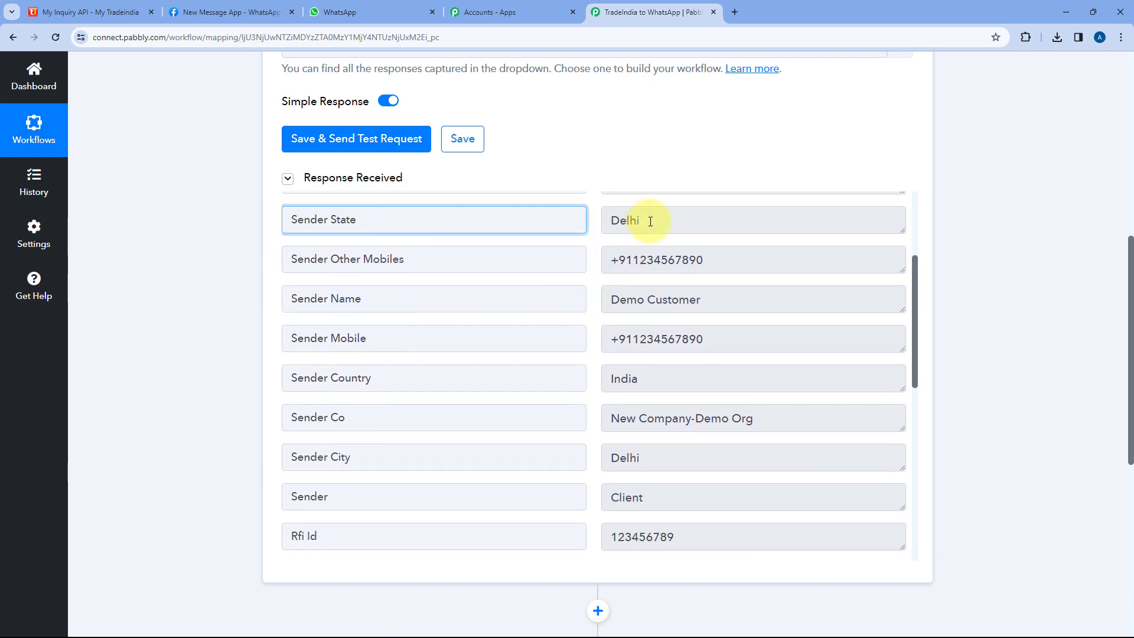
drag(650, 220, 587, 221)
drag(497, 262, 338, 264)
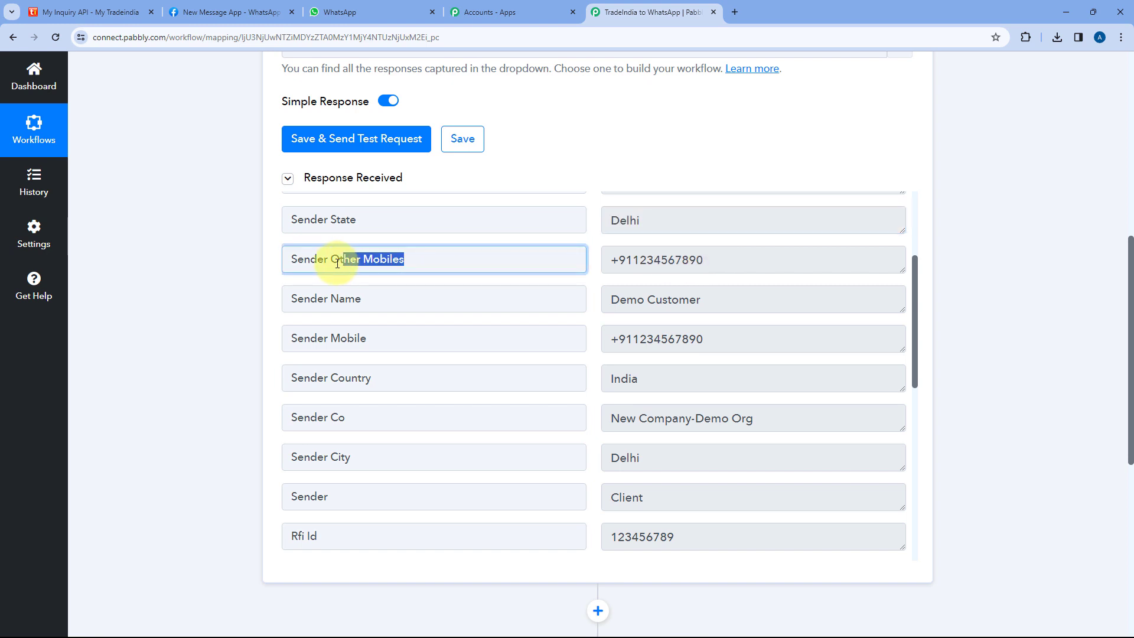
drag(734, 258, 587, 264)
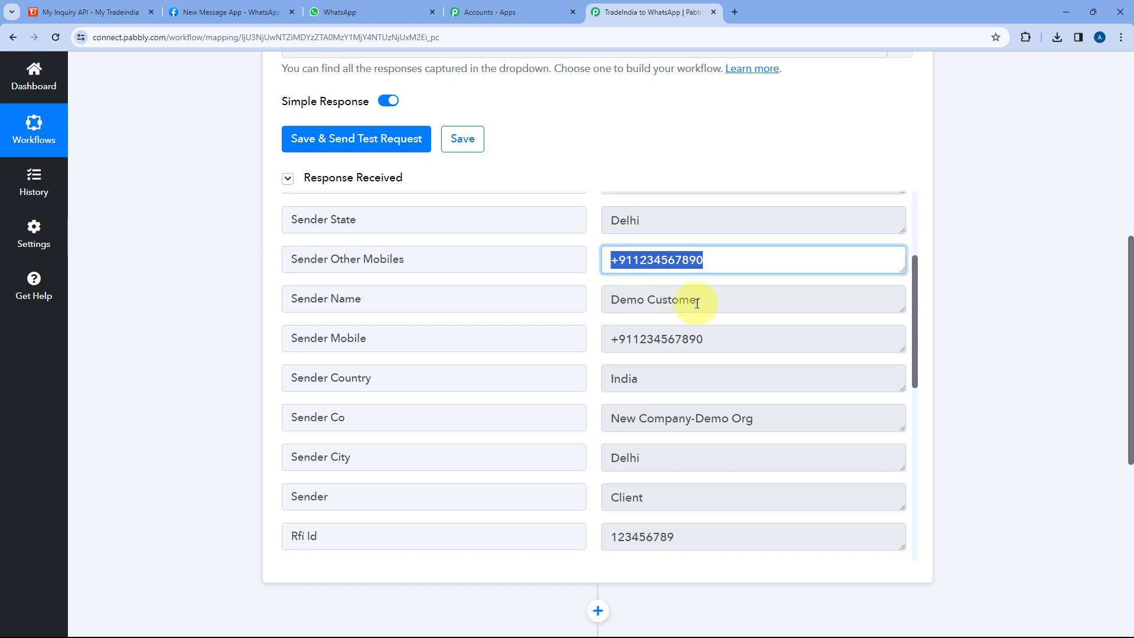
click(721, 297)
drag(721, 297, 600, 297)
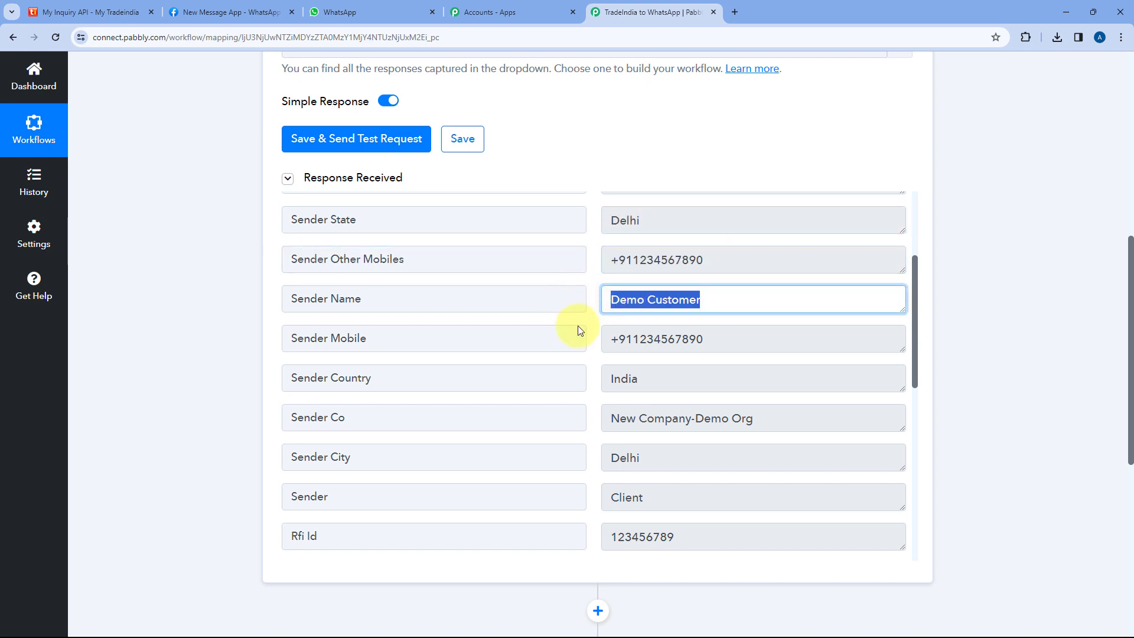
drag(724, 340, 590, 343)
click(587, 308)
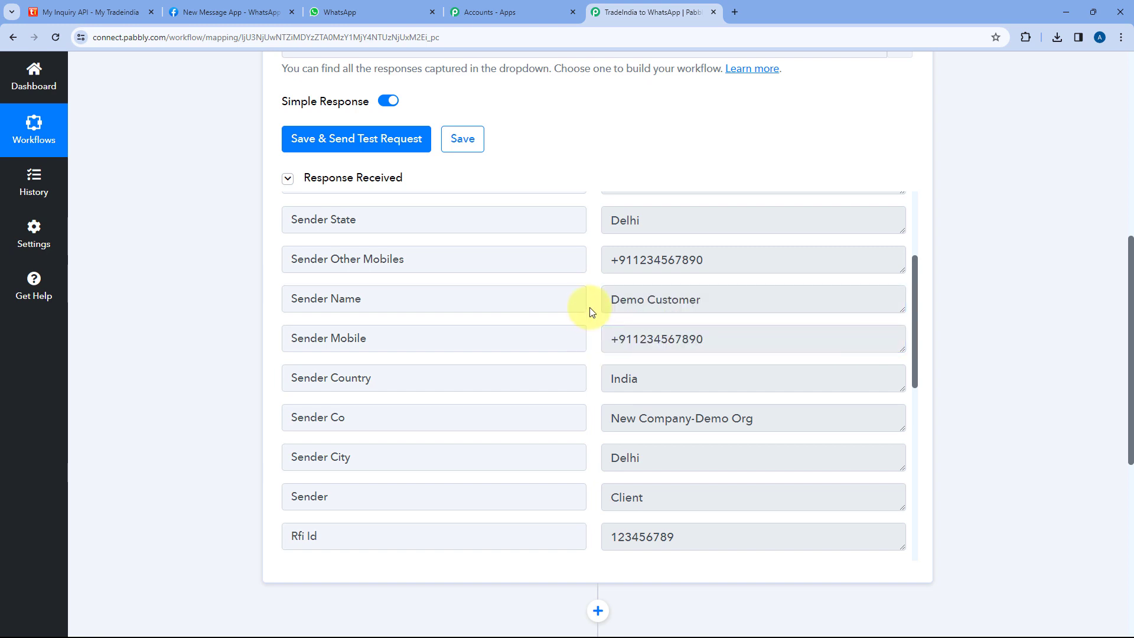
Step: Examine the sender's country, company, city and sender type in the captured lead response
scroll(592, 310, down, 1)
drag(653, 319, 587, 313)
scroll(727, 291, down, 1)
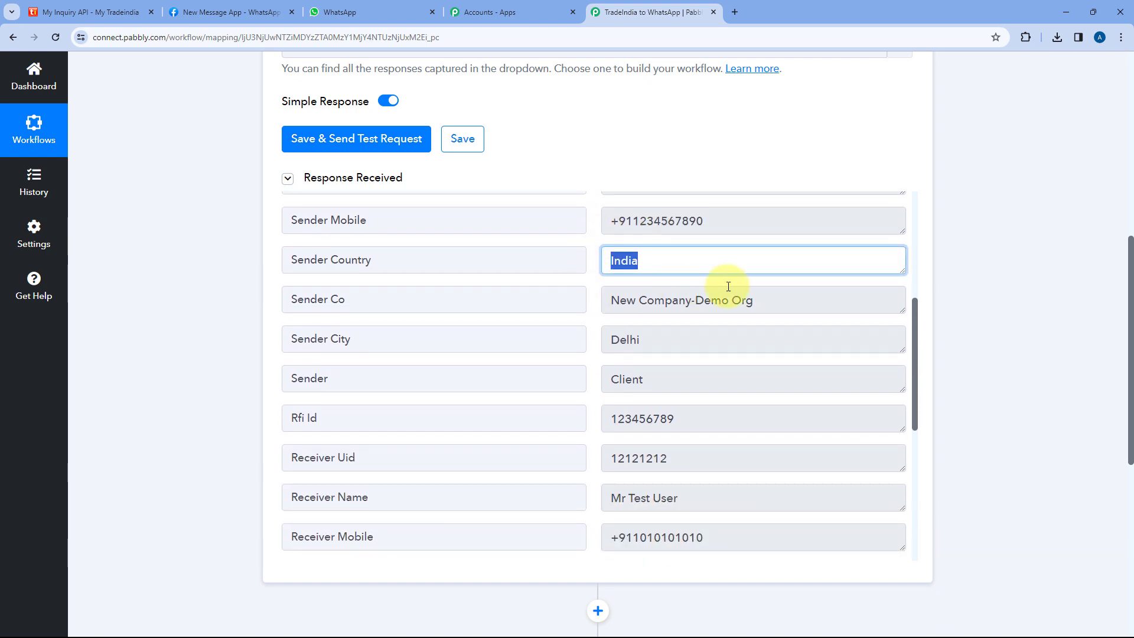
drag(768, 300, 586, 301)
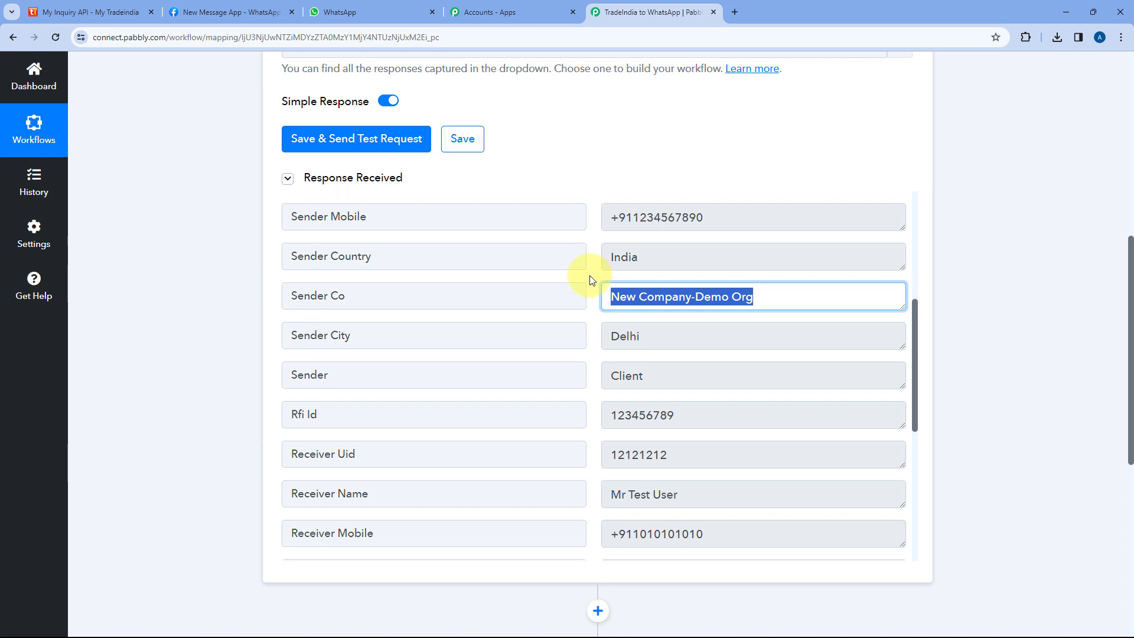
scroll(589, 275, down, 1)
drag(661, 277, 596, 273)
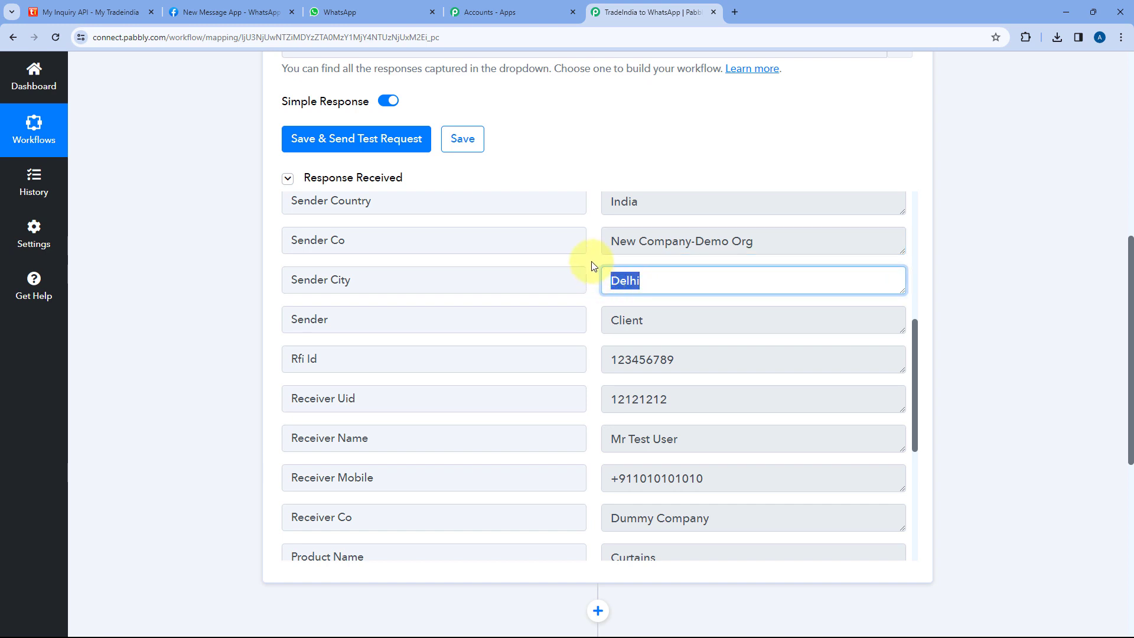
scroll(591, 261, down, 2)
drag(675, 260, 593, 247)
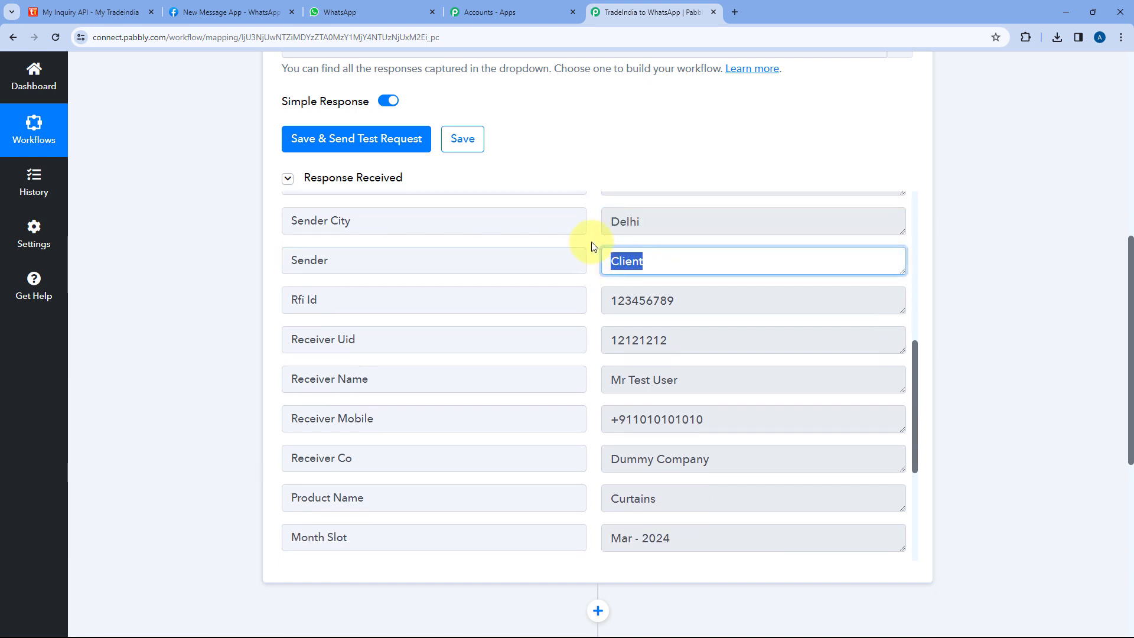
click(593, 243)
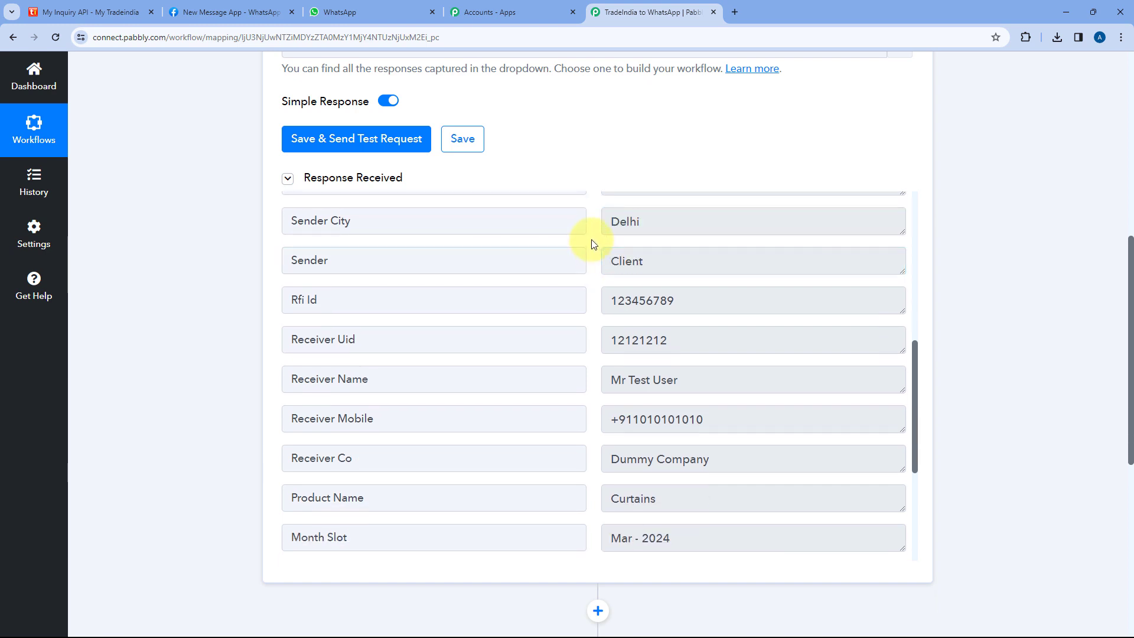
Step: Examine the receiver's UID, name, mobile and company, and the product name in the captured lead response
scroll(592, 242, down, 2)
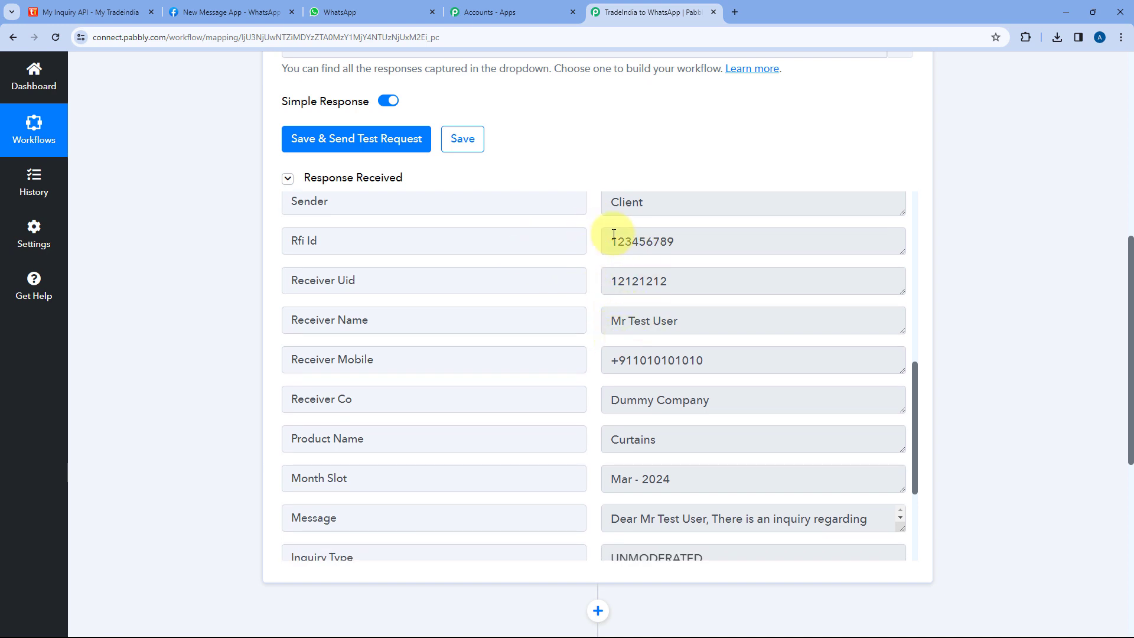
drag(701, 272, 582, 283)
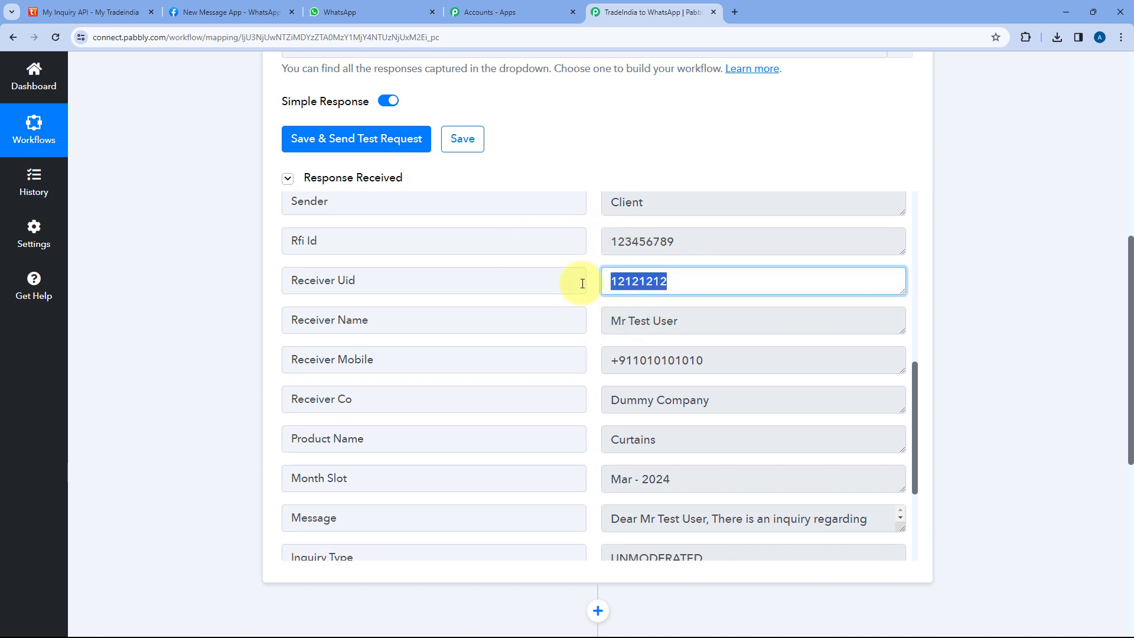
drag(714, 317, 608, 321)
drag(708, 361, 610, 363)
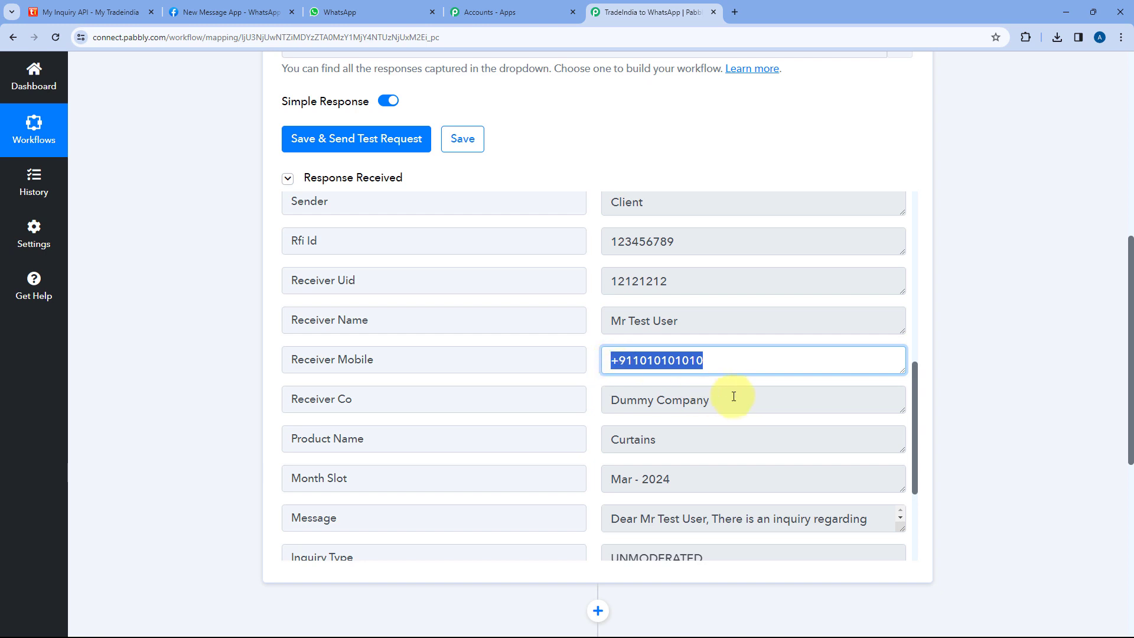
drag(731, 395, 590, 319)
click(593, 318)
scroll(590, 317, down, 3)
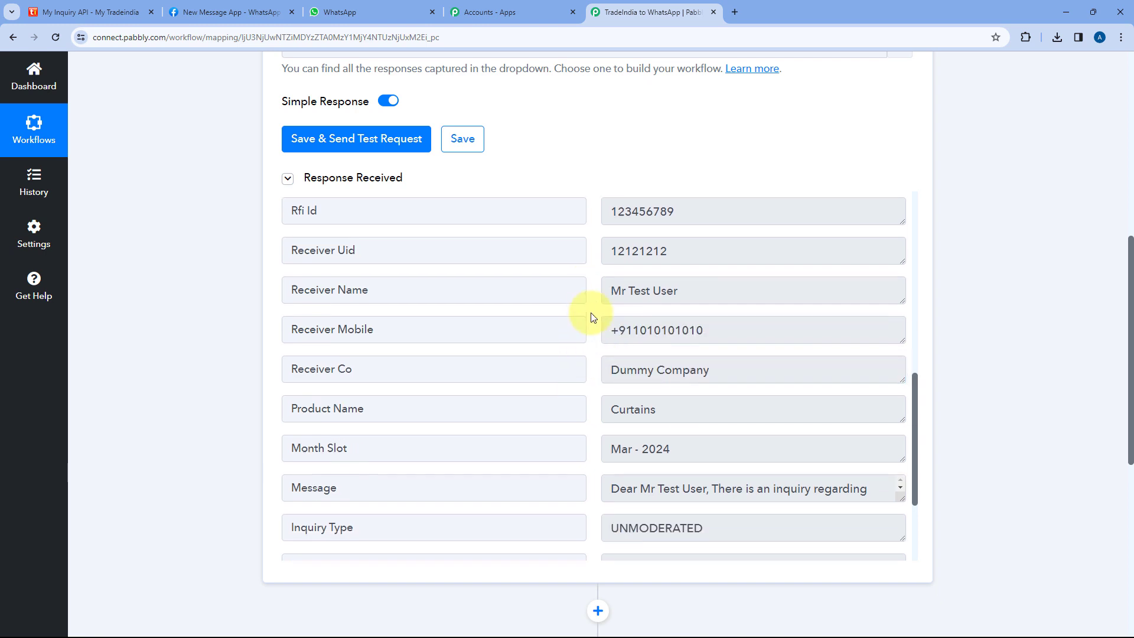
drag(691, 260, 607, 262)
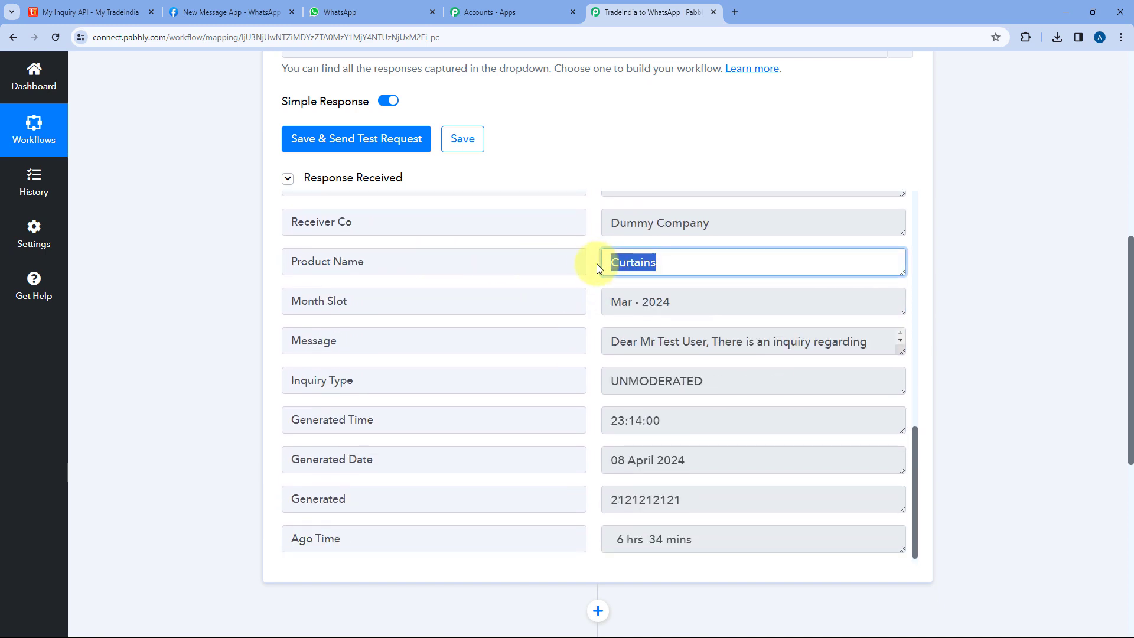
Step: Examine the captured lead's full message, generated date and generated time, and look back over its receiver and sender details
click(591, 264)
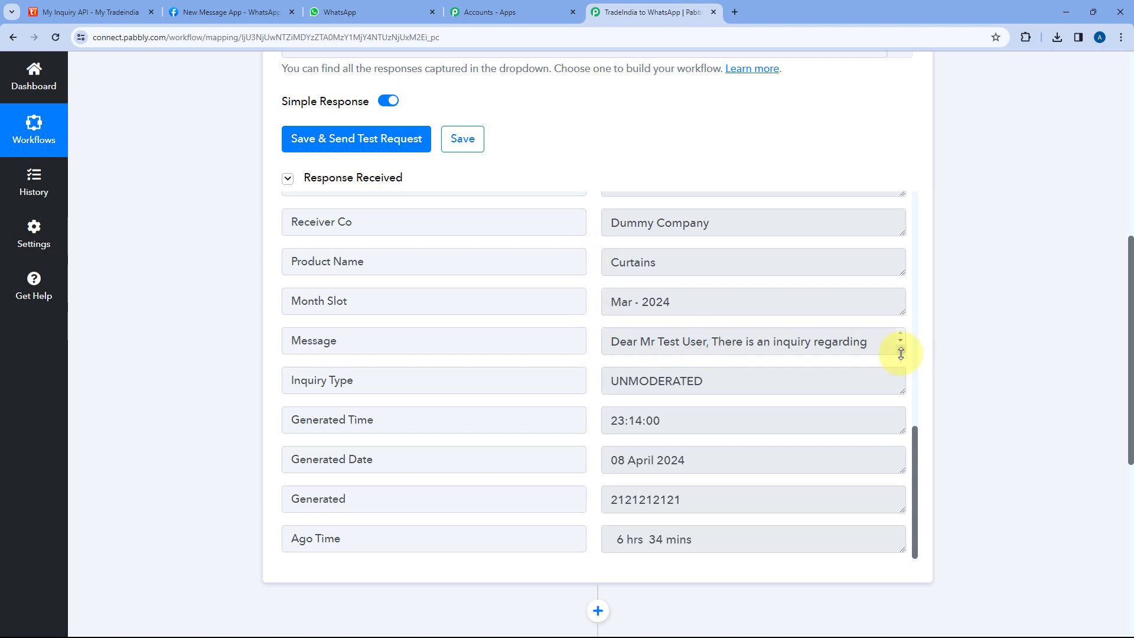
drag(900, 350, 901, 477)
drag(894, 425, 613, 335)
scroll(589, 327, down, 3)
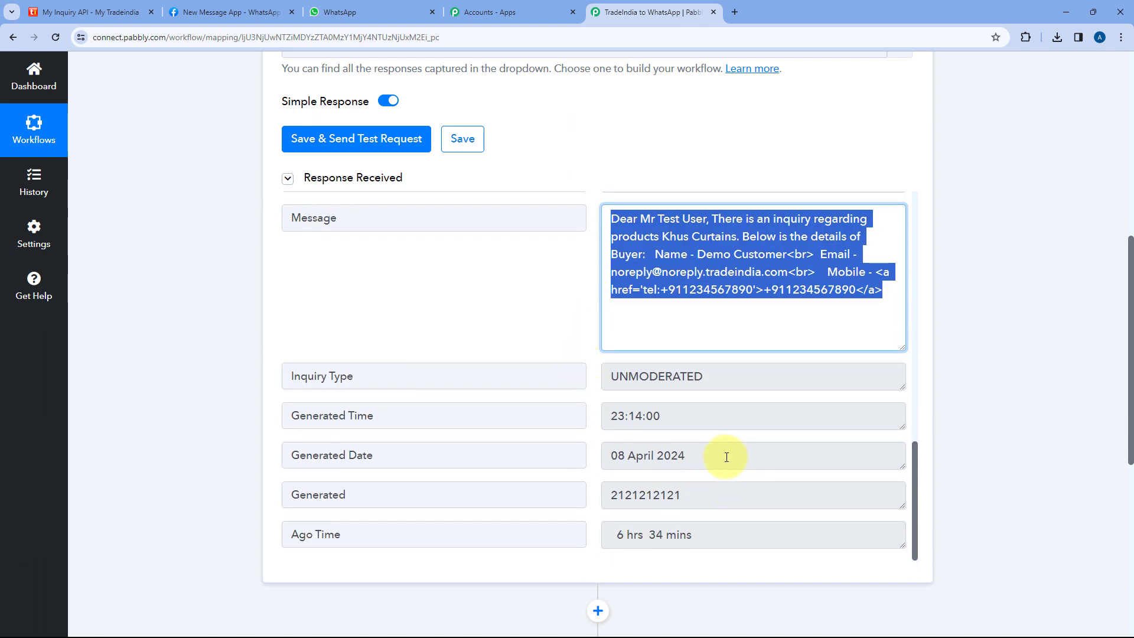
drag(726, 455, 610, 453)
click(676, 415)
triple_click(677, 415)
click(593, 347)
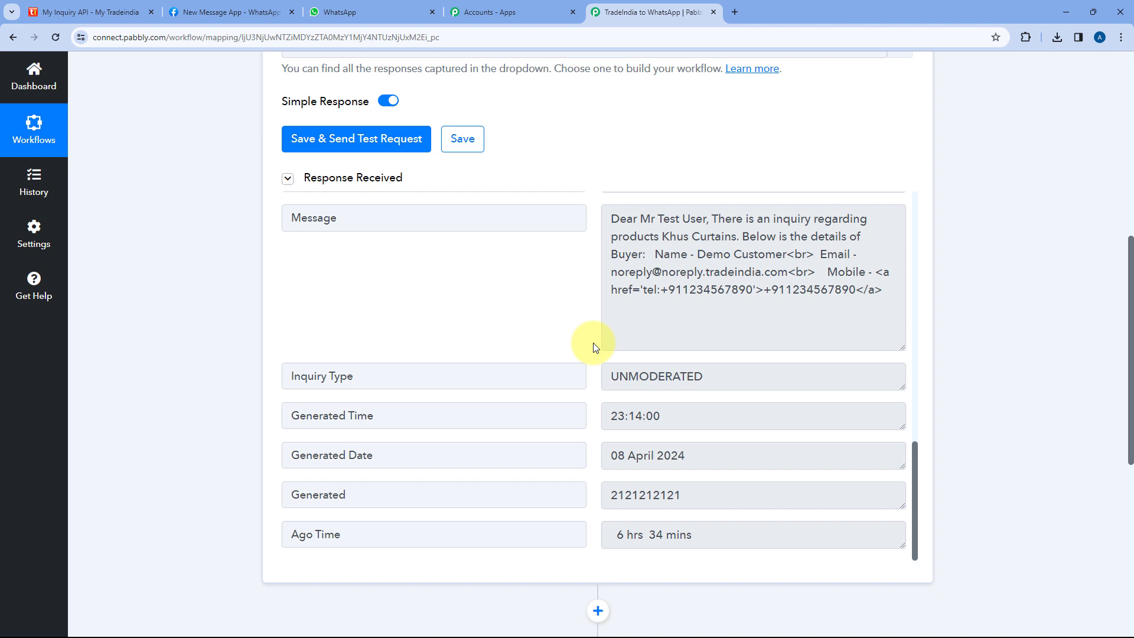
scroll(593, 346, up, 5)
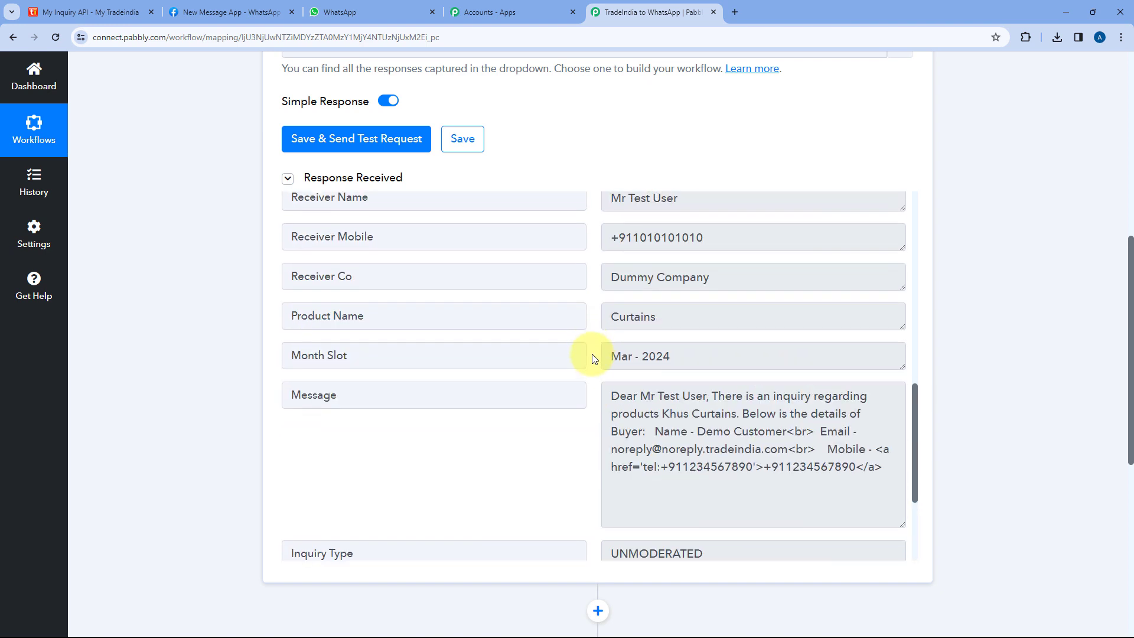
scroll(593, 361, up, 5)
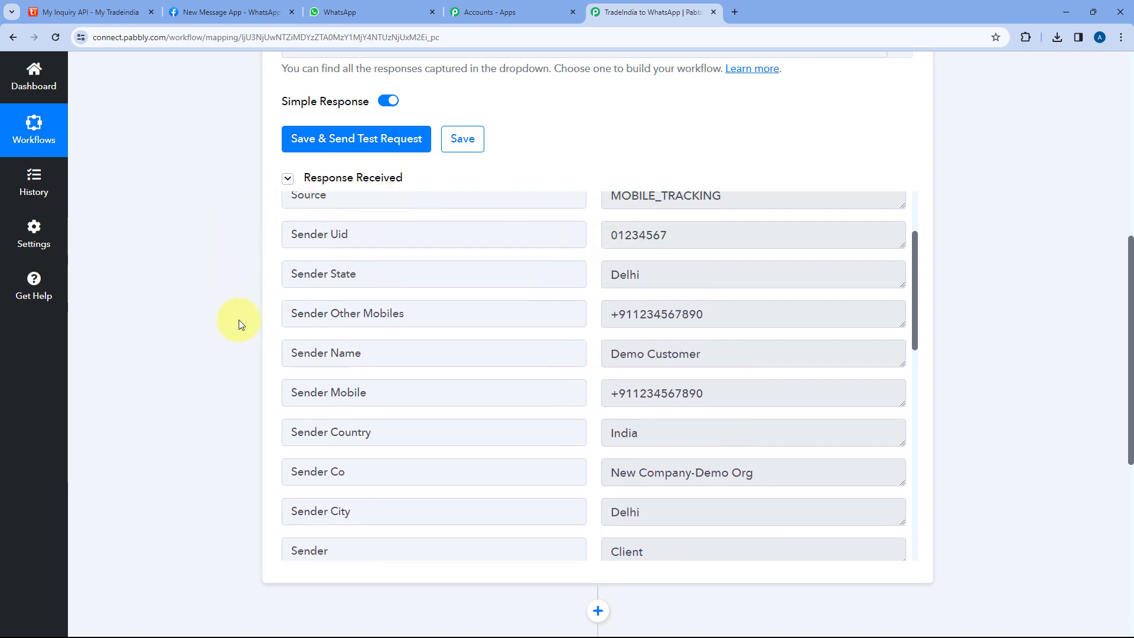
scroll(238, 320, down, 2)
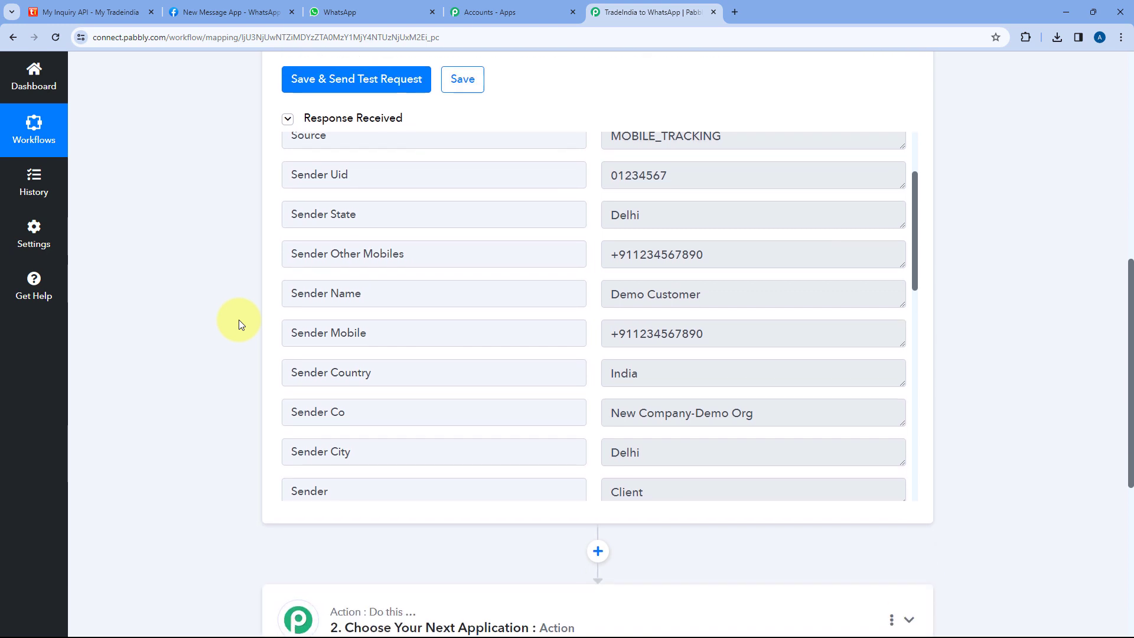
scroll(239, 320, up, 1)
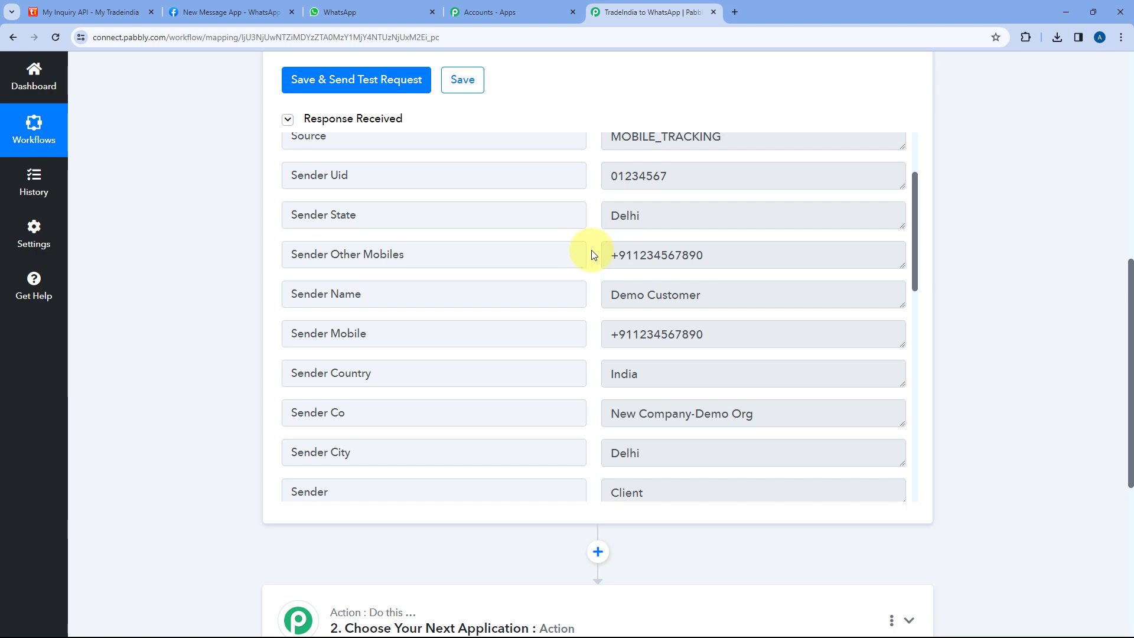
Step: Choose WhatsApp Cloud API as the app for the workflow's second step, the action
scroll(228, 316, down, 6)
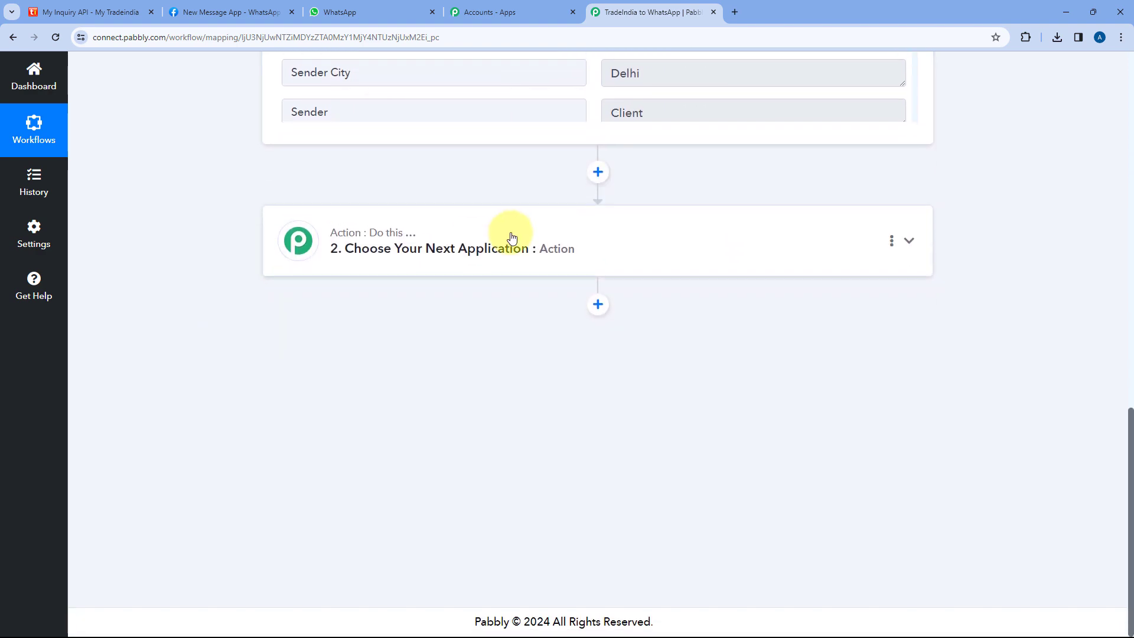
click(511, 238)
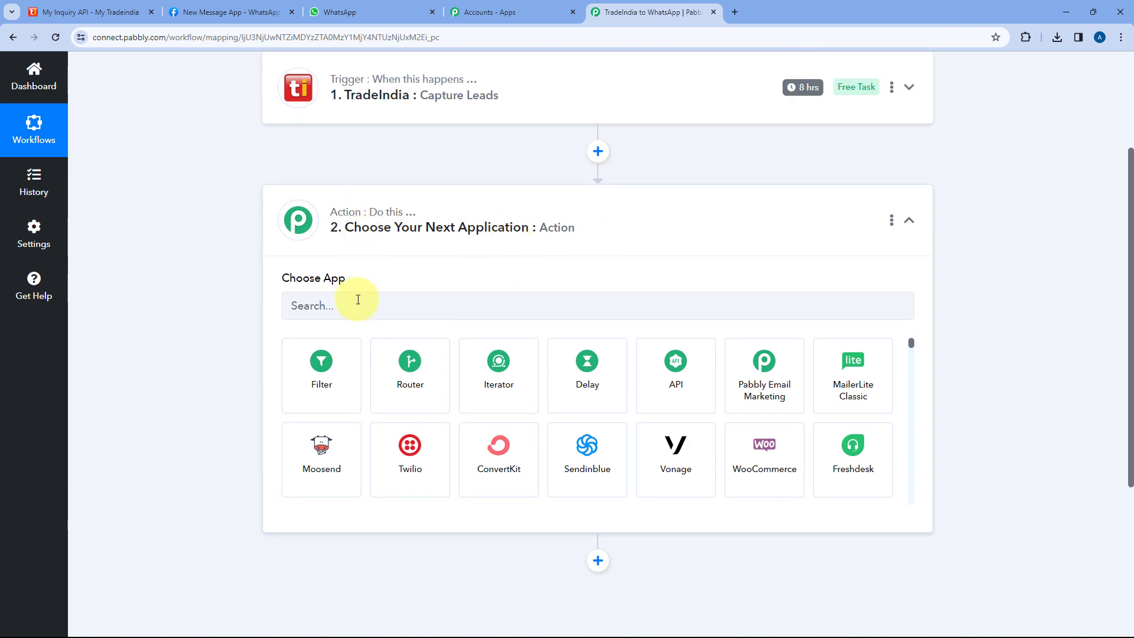
click(334, 298)
text(What)
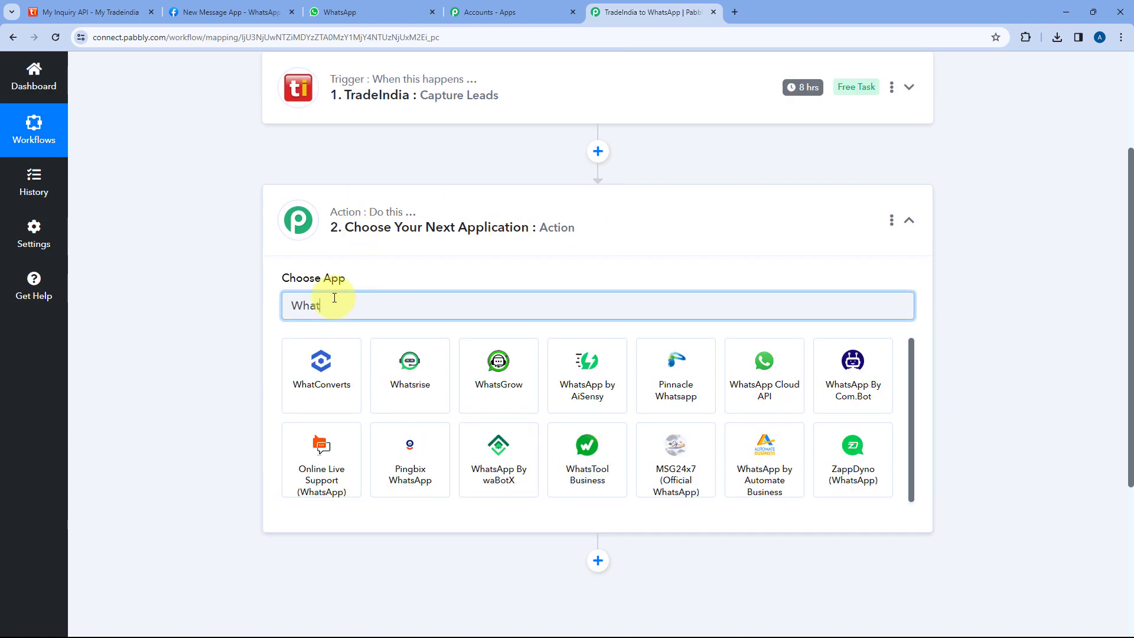
text(atsAp)
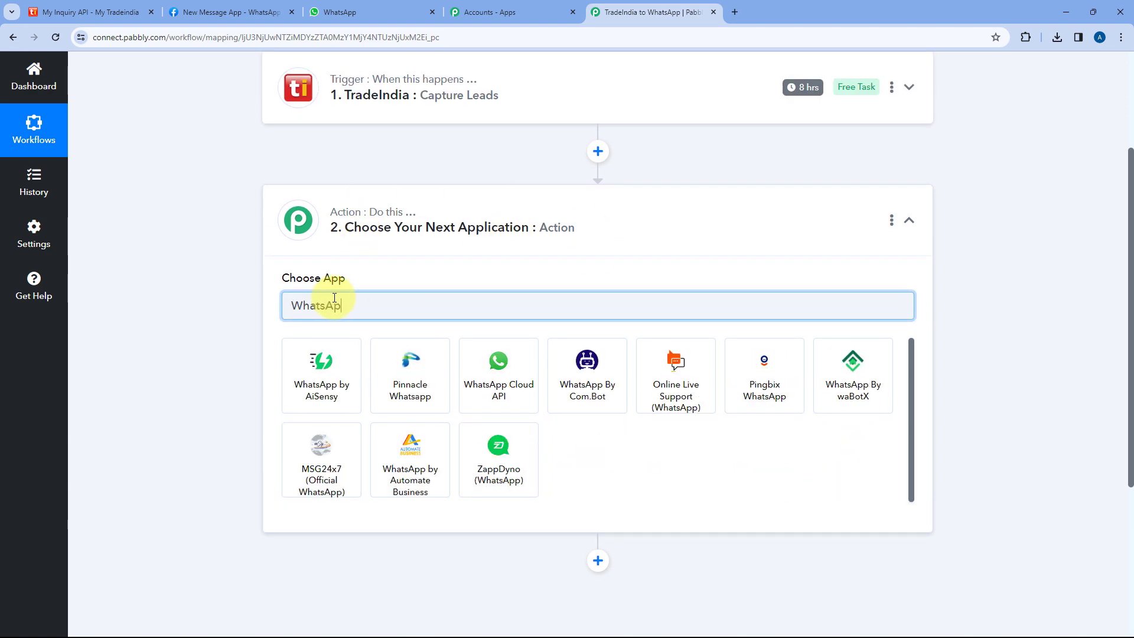
text(p C)
click(342, 385)
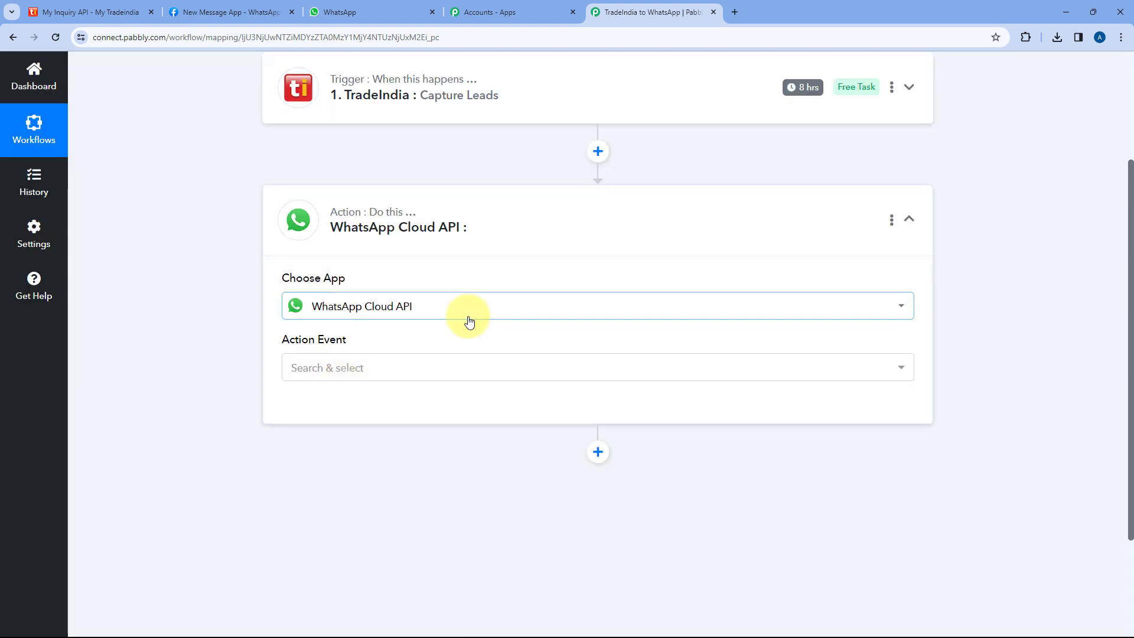
Step: Set the action event to Send Template Message and open the form for adding a new WhatsApp Cloud API connection
click(396, 367)
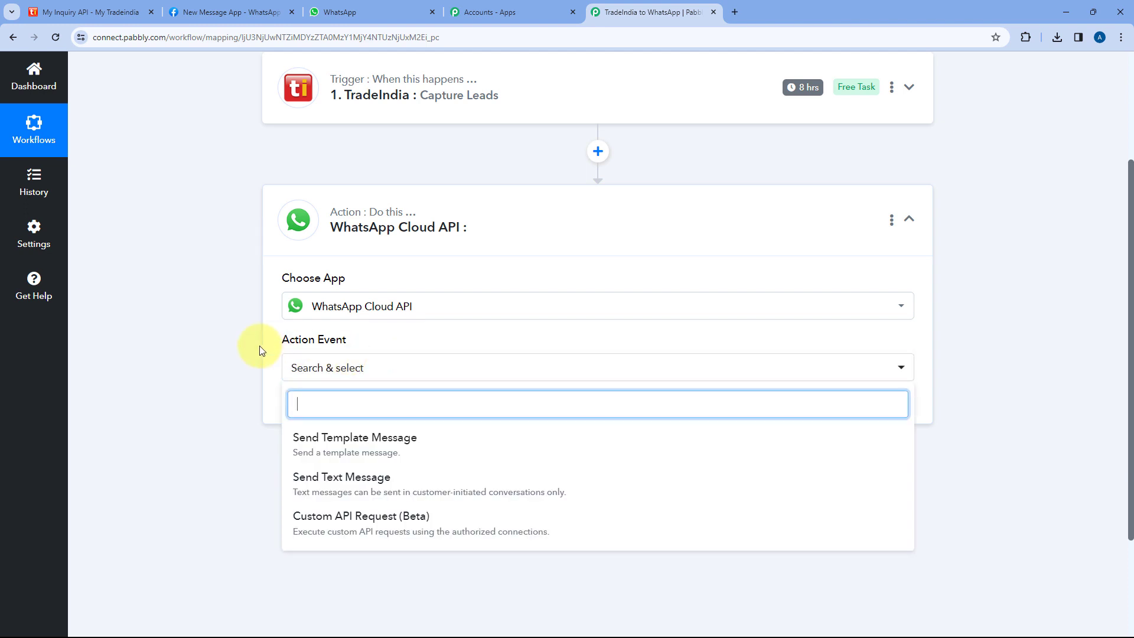
scroll(259, 325, down, 1)
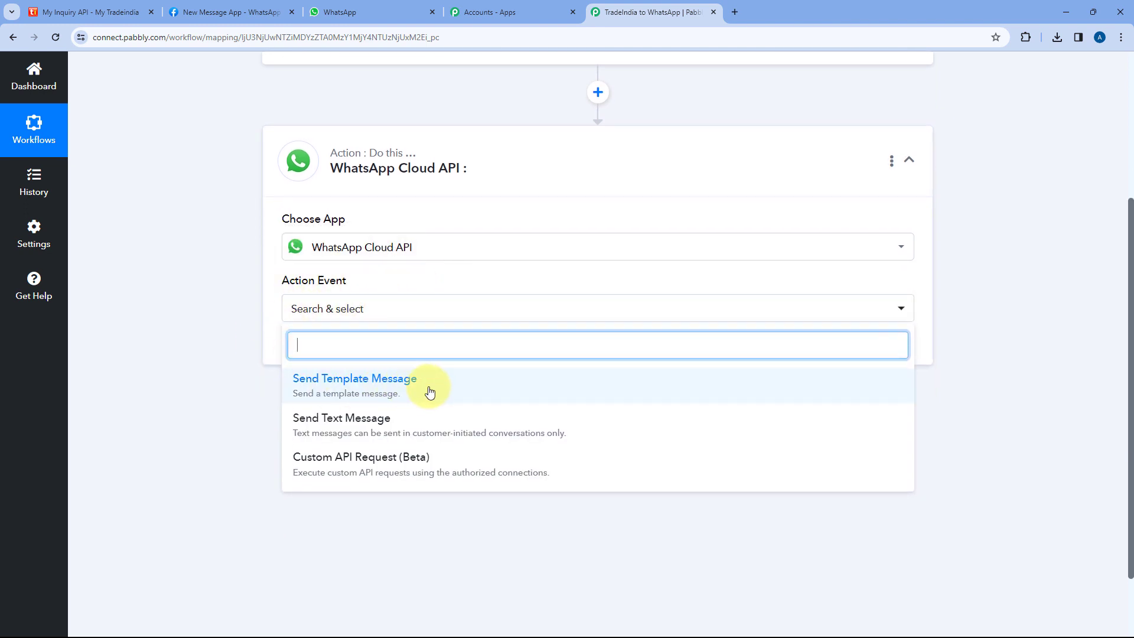
click(429, 391)
click(323, 357)
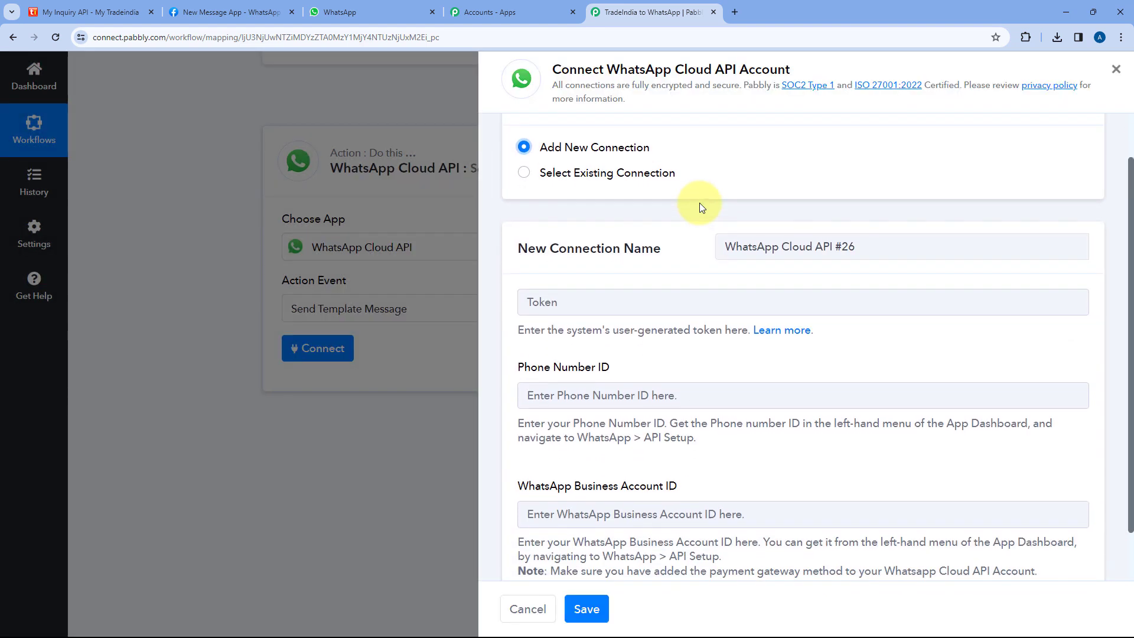
scroll(701, 207, down, 2)
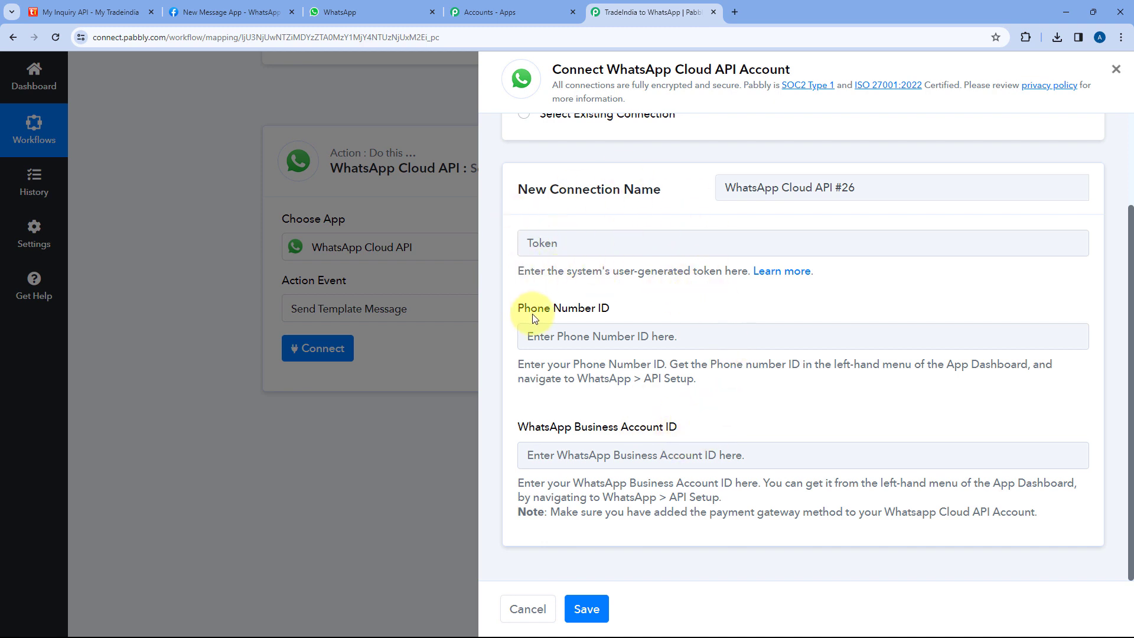
Step: Switch to the Meta for Developers API Setup page and locate the temporary access token, phone number ID and WhatsApp Business Account ID
click(223, 9)
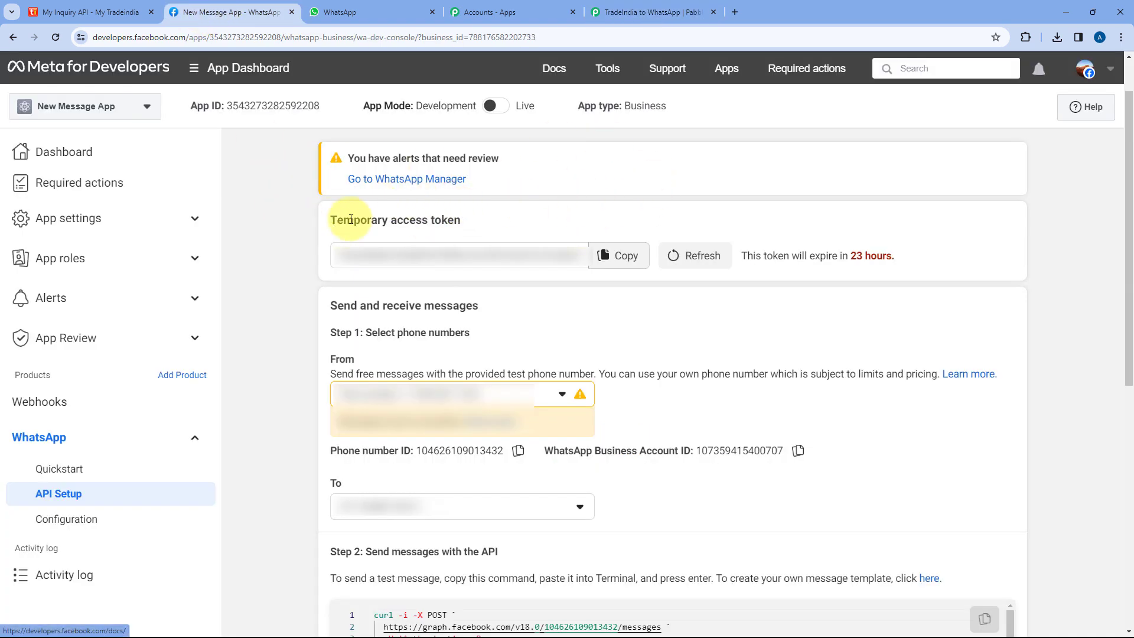
drag(330, 220, 461, 220)
drag(331, 451, 416, 450)
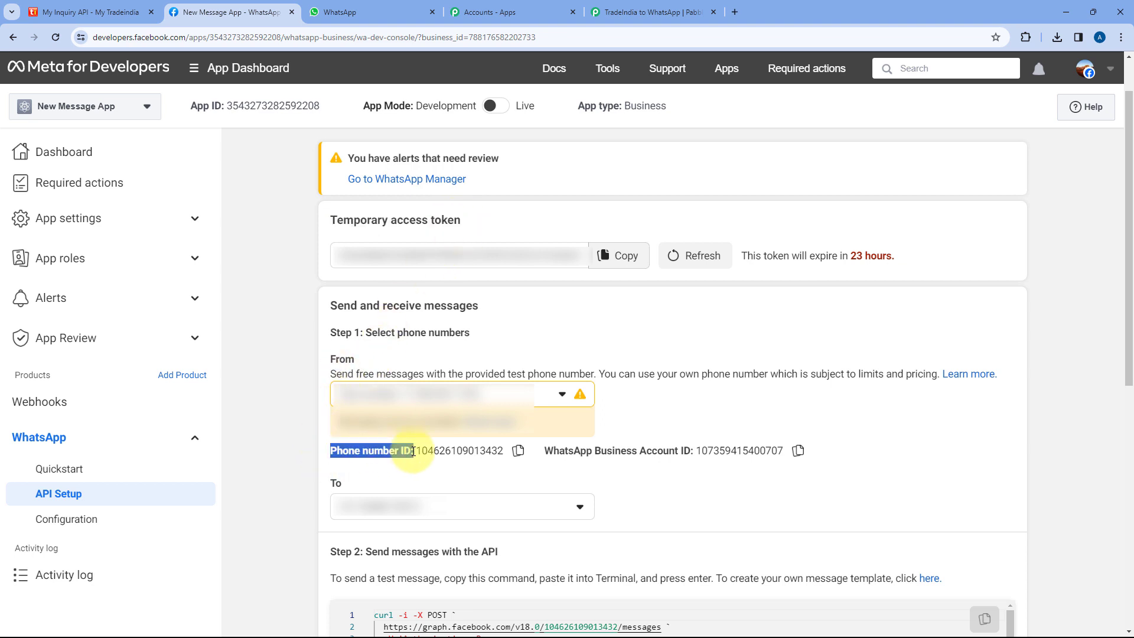
drag(545, 451, 693, 444)
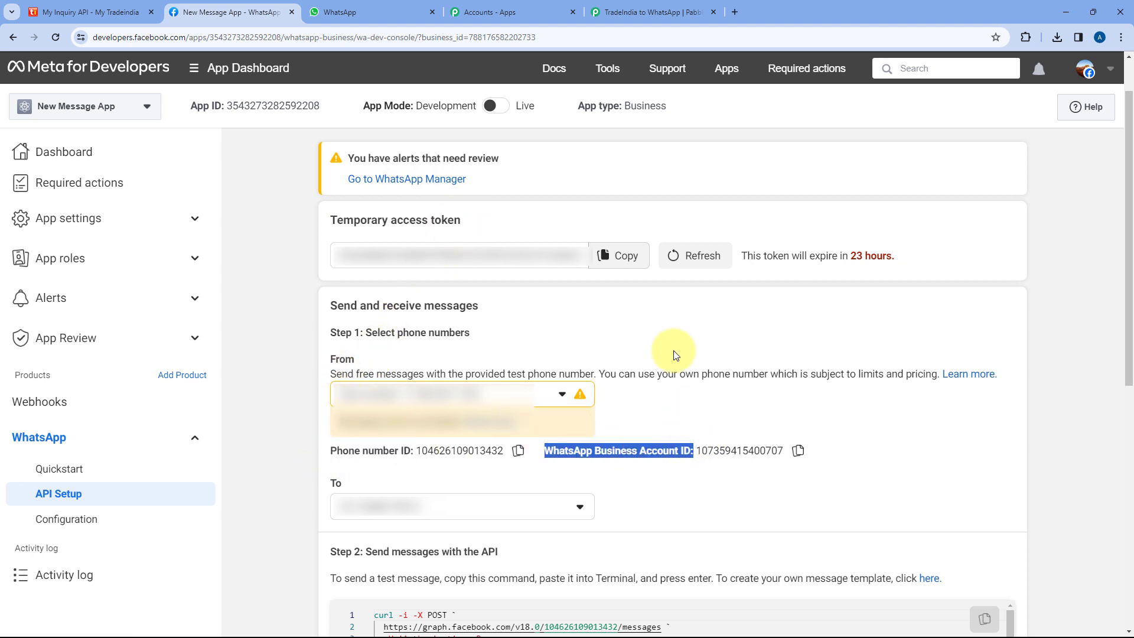
click(648, 195)
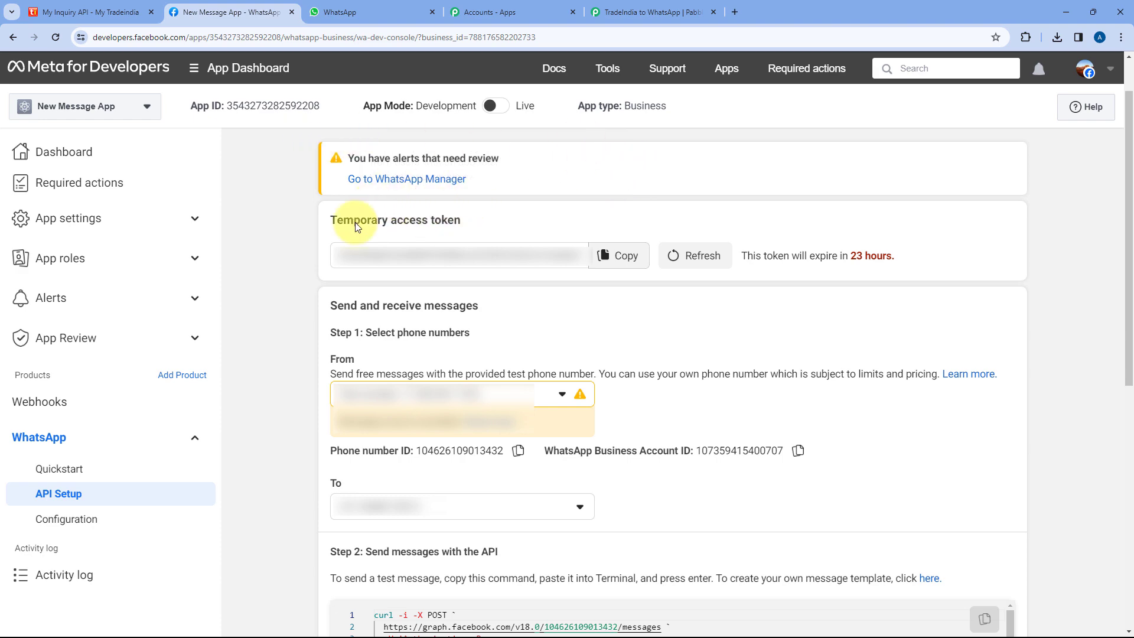
Step: Copy the phone number ID from Meta for Developers into the Phone Number ID of the new Pabbly Connect connection
click(515, 450)
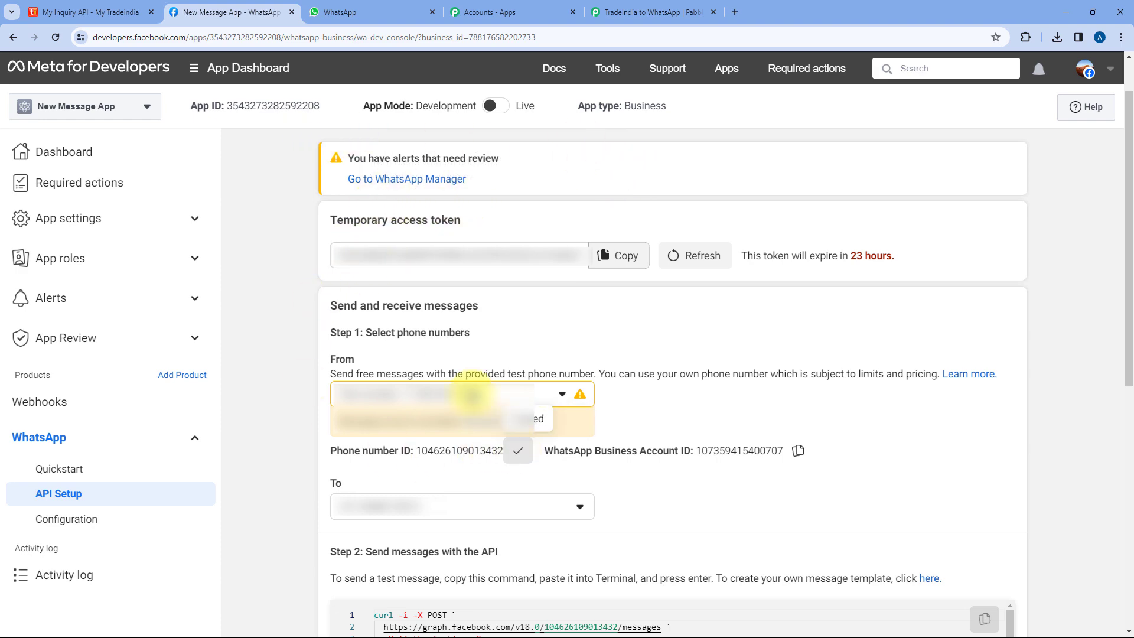
click(649, 12)
right_click(540, 336)
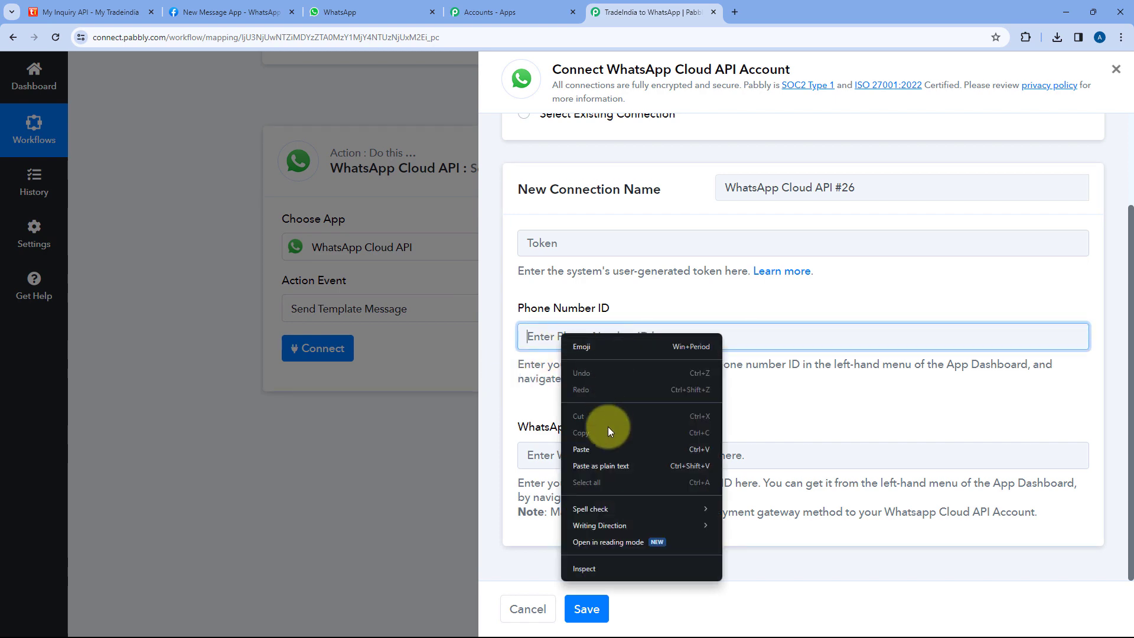
click(584, 446)
Step: Copy the WhatsApp Business Account ID from Meta for Developers into the matching field of the Pabbly Connect connection
click(246, 5)
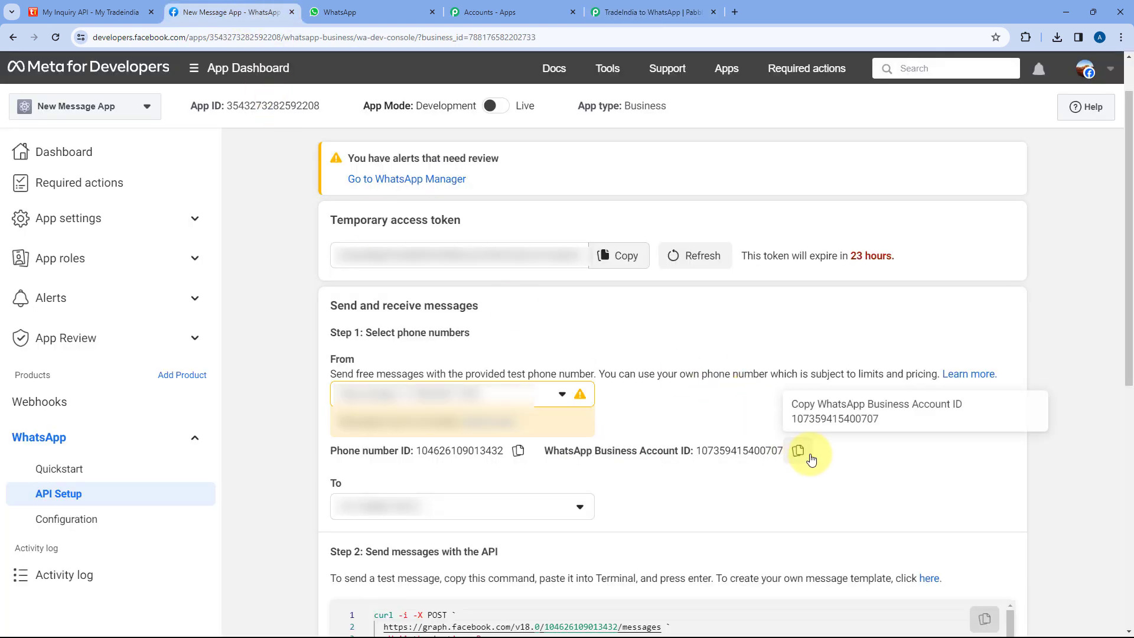
click(799, 450)
click(650, 12)
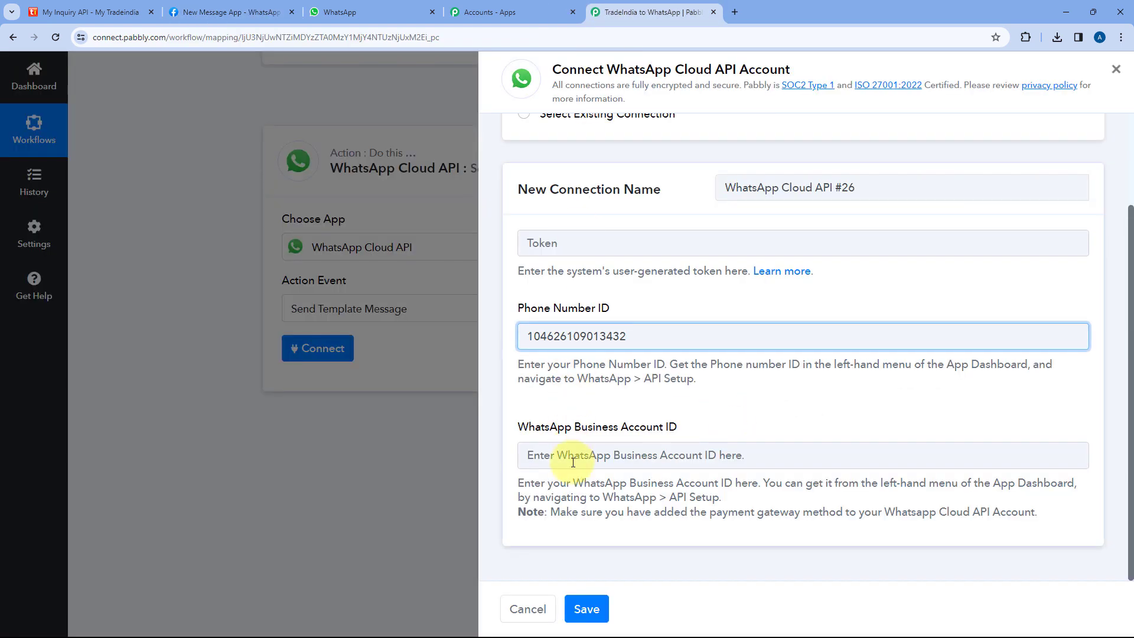
right_click(593, 452)
click(601, 331)
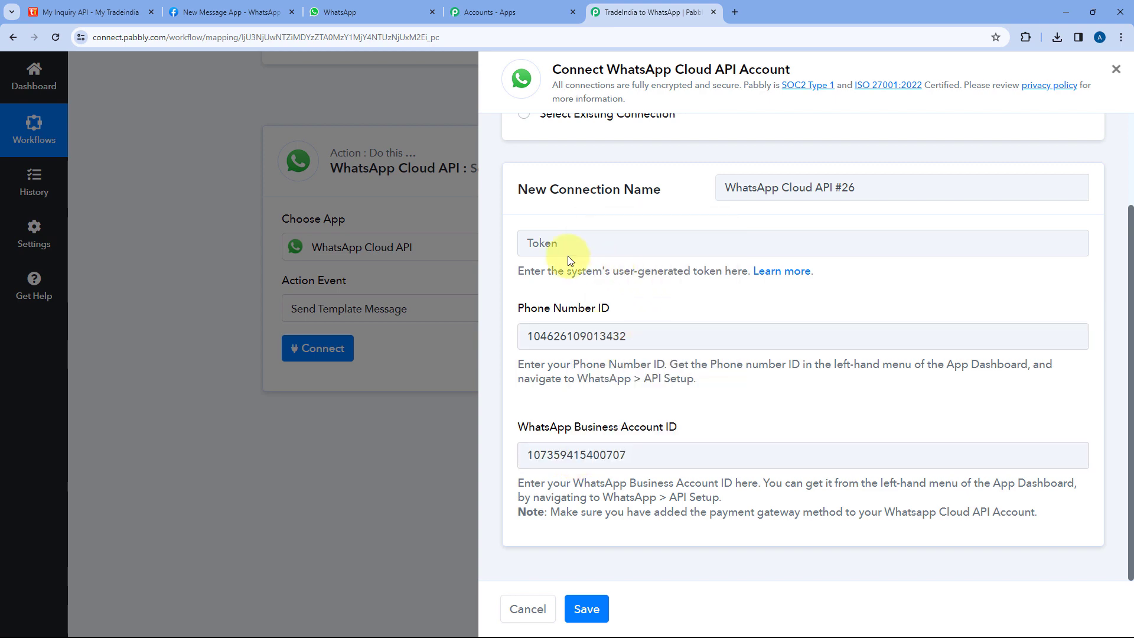
Step: Check the temporary access token and its expiry time in Meta for Developers, and return to the Pabbly Connect connection form
click(256, 7)
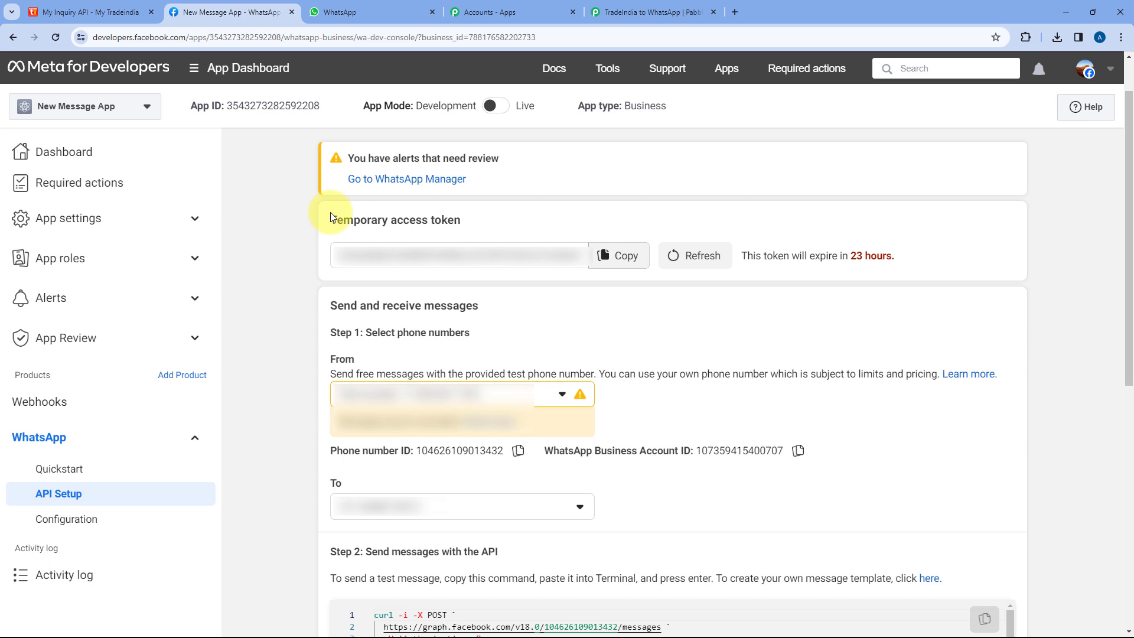
drag(330, 216, 463, 218)
click(468, 222)
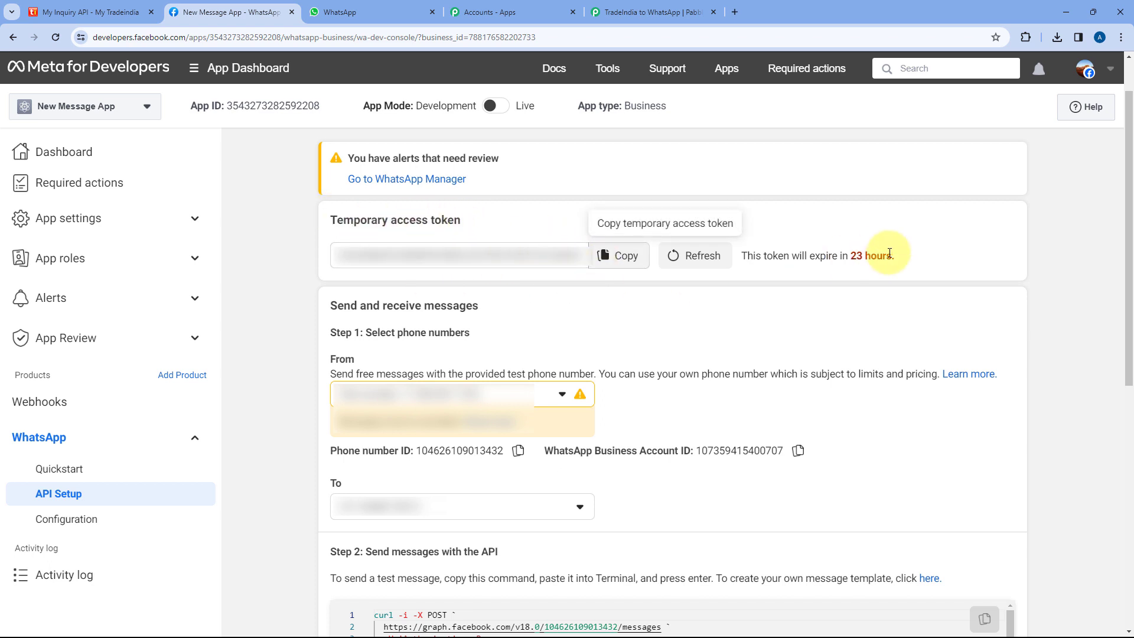
drag(905, 259, 849, 255)
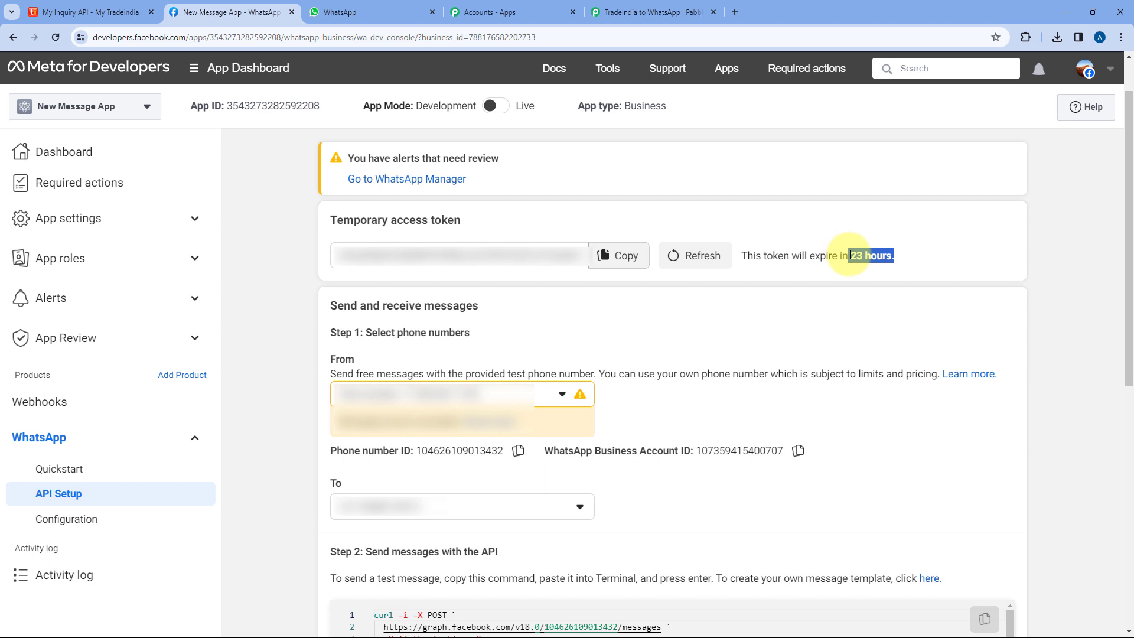
click(665, 209)
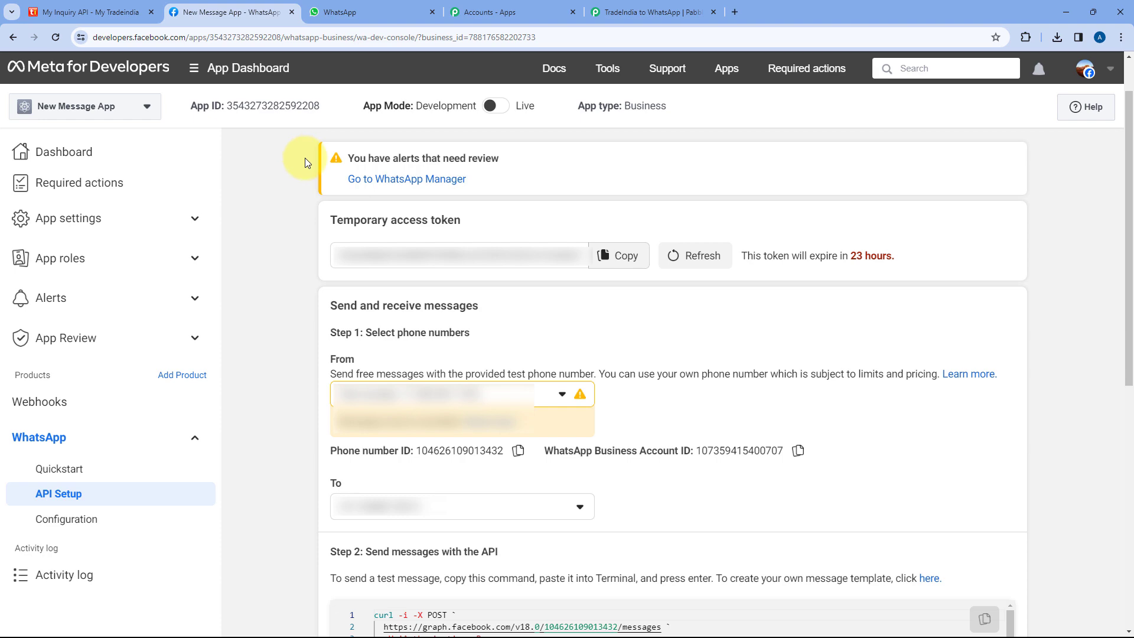
click(649, 12)
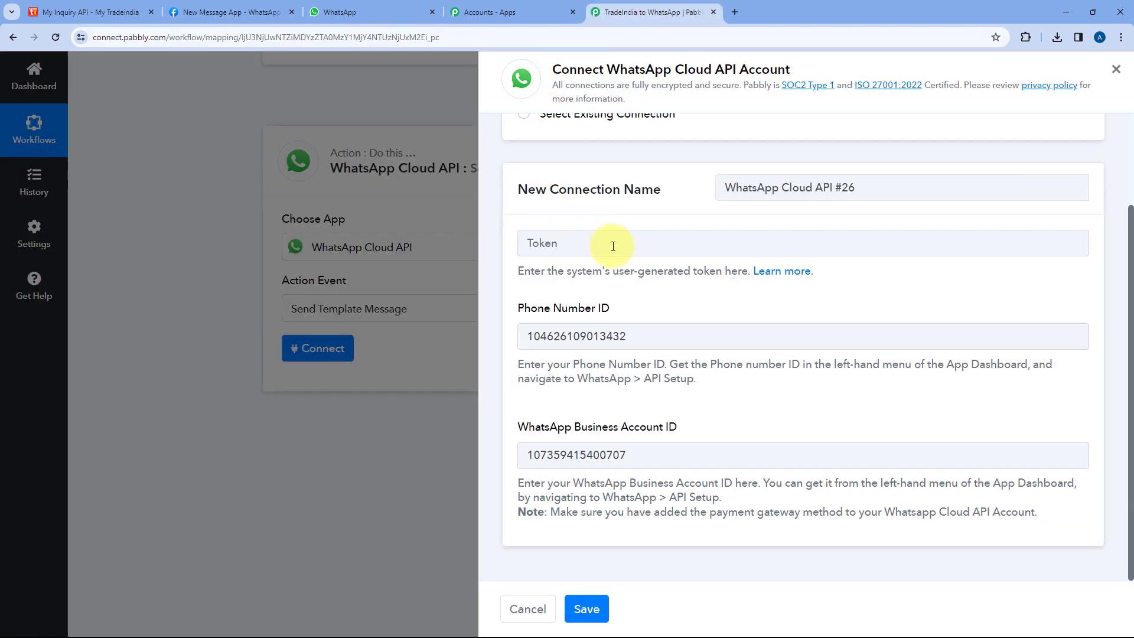
Step: Copy the temporary access token from Meta for Developers into the Pabbly Connect connection's Token field and save the connection
click(230, 12)
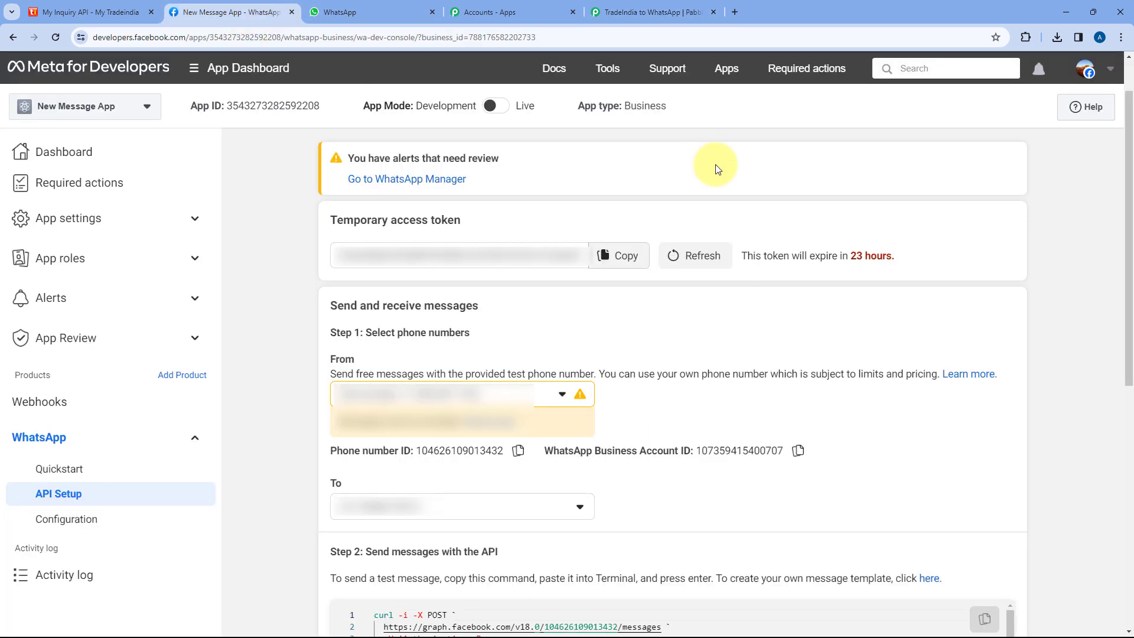
click(637, 253)
click(644, 11)
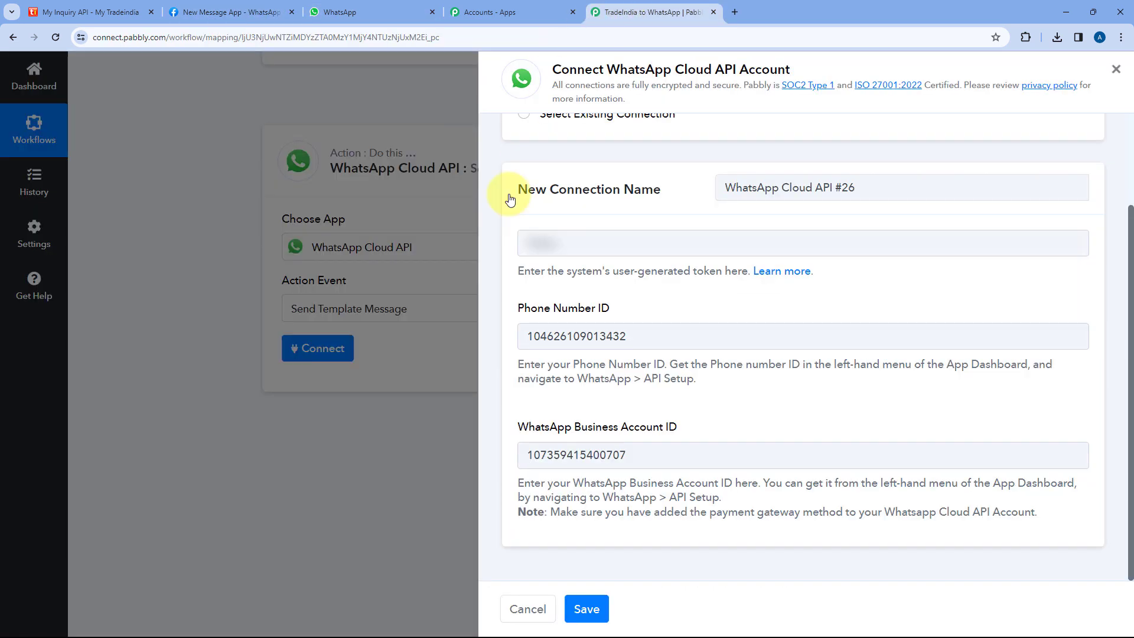
click(533, 244)
right_click(555, 251)
click(594, 363)
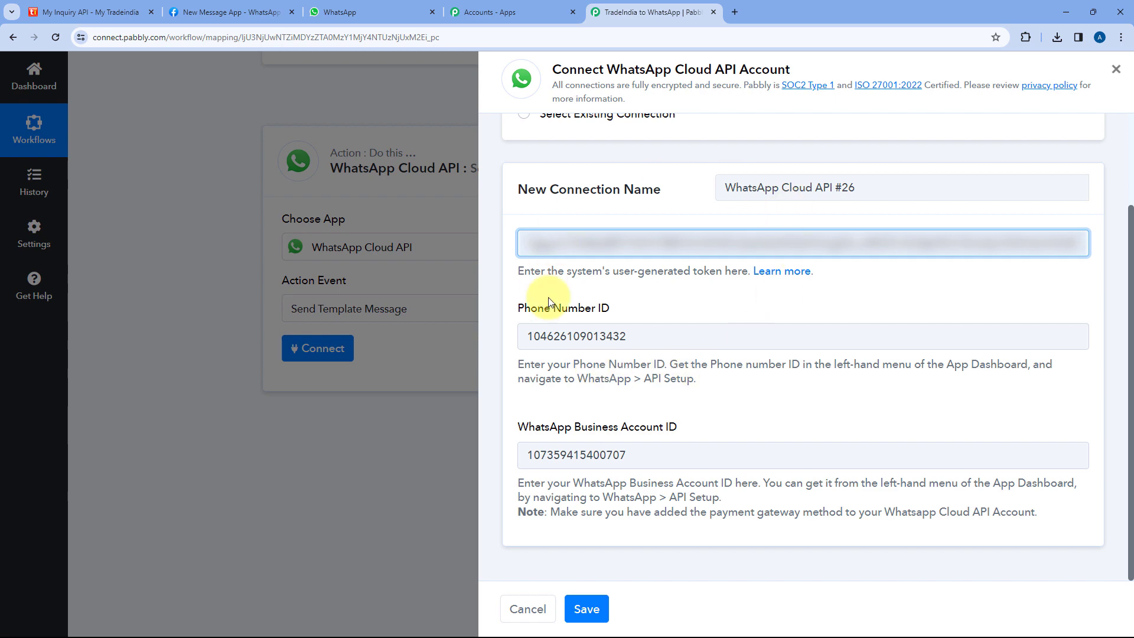
click(586, 609)
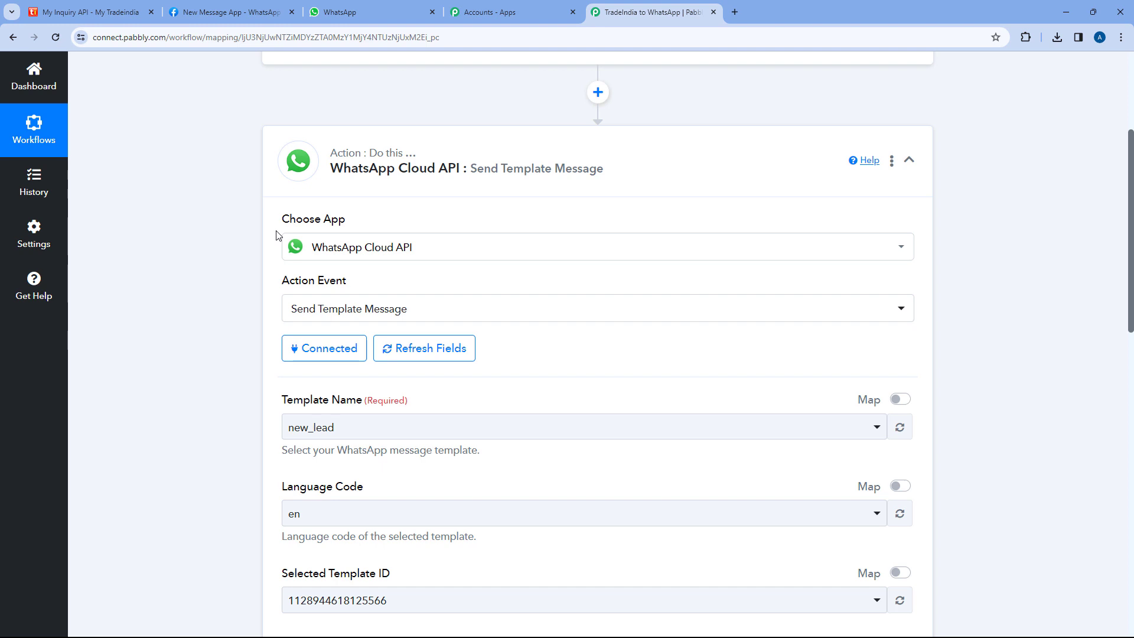
scroll(254, 230, down, 2)
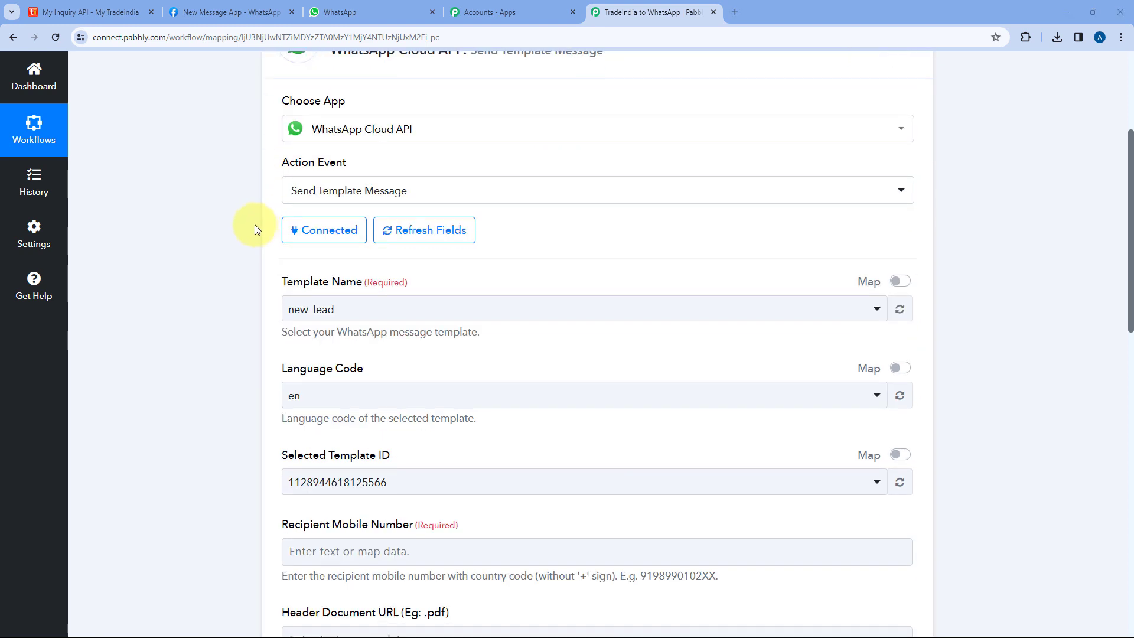
Step: Switch to Meta for Developers, open the WhatsApp message templates from the API setup page, and look through the list
scroll(348, 273, down, 2)
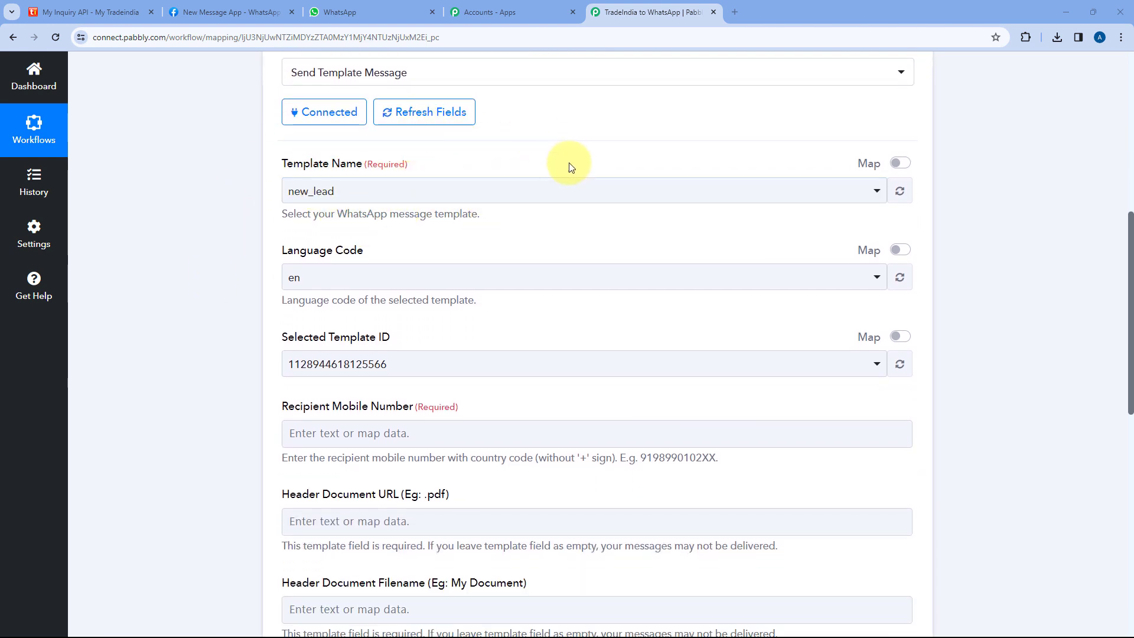
scroll(567, 167, up, 2)
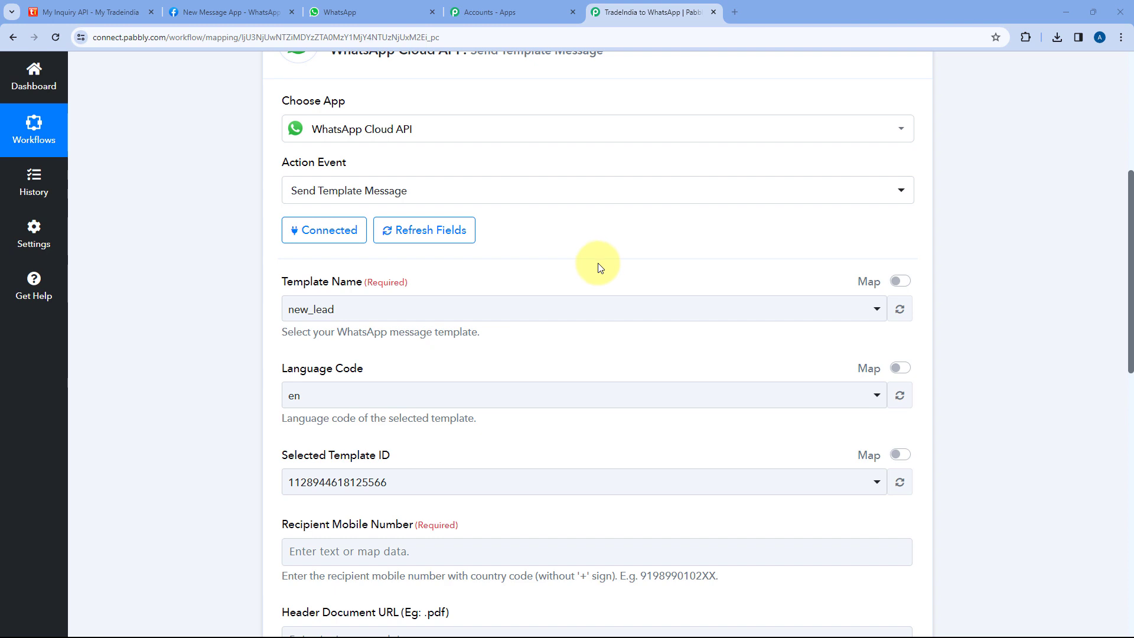
click(216, 7)
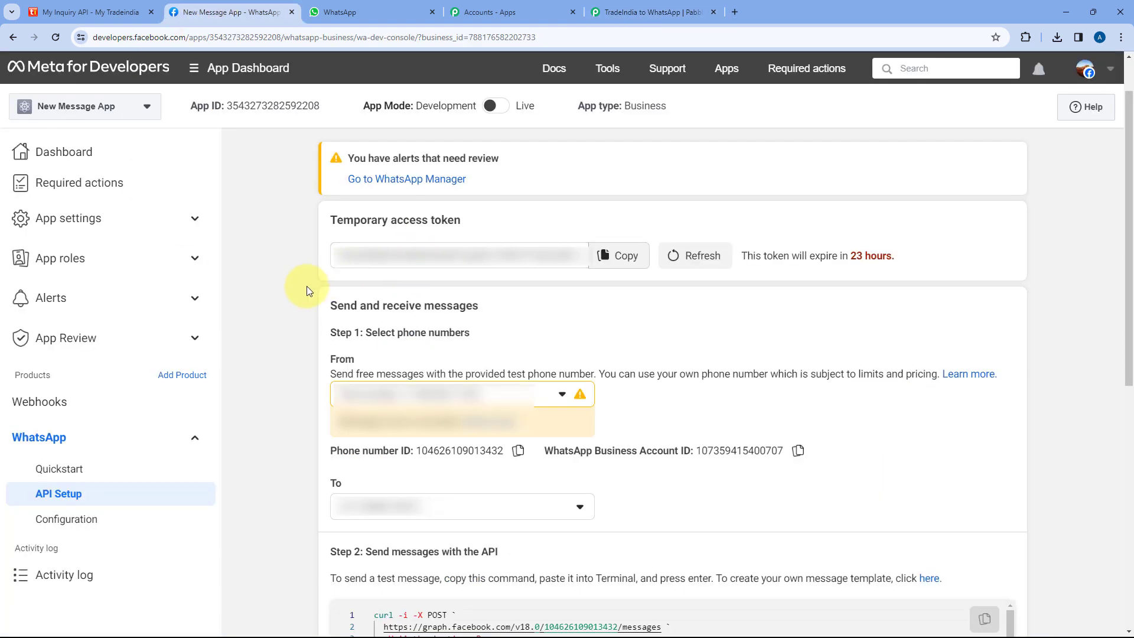
scroll(289, 289, down, 5)
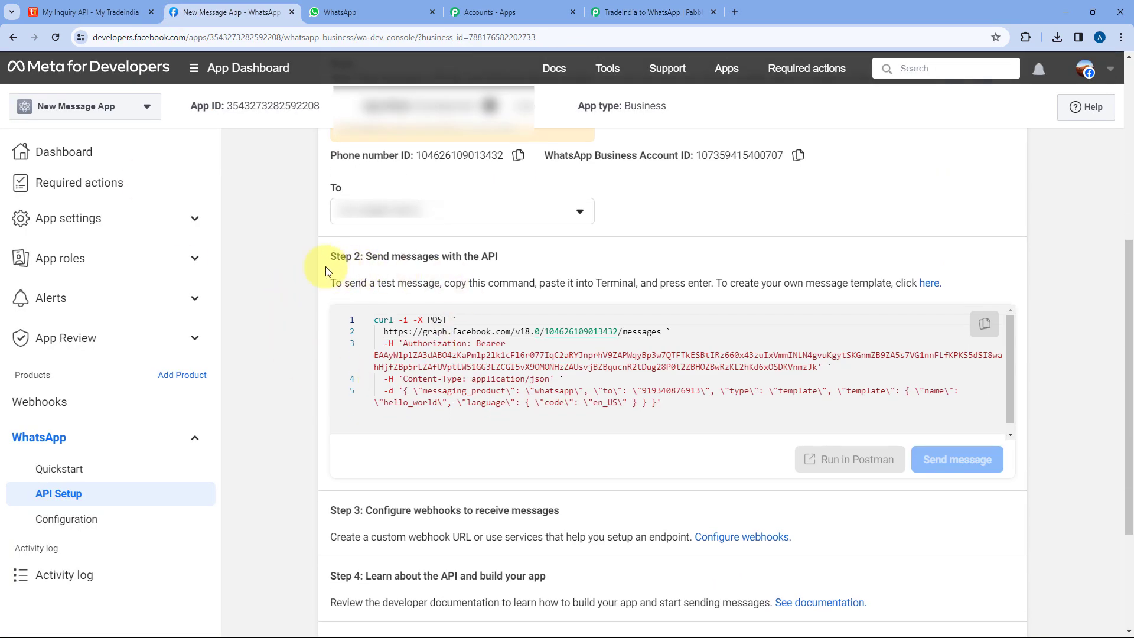
click(929, 284)
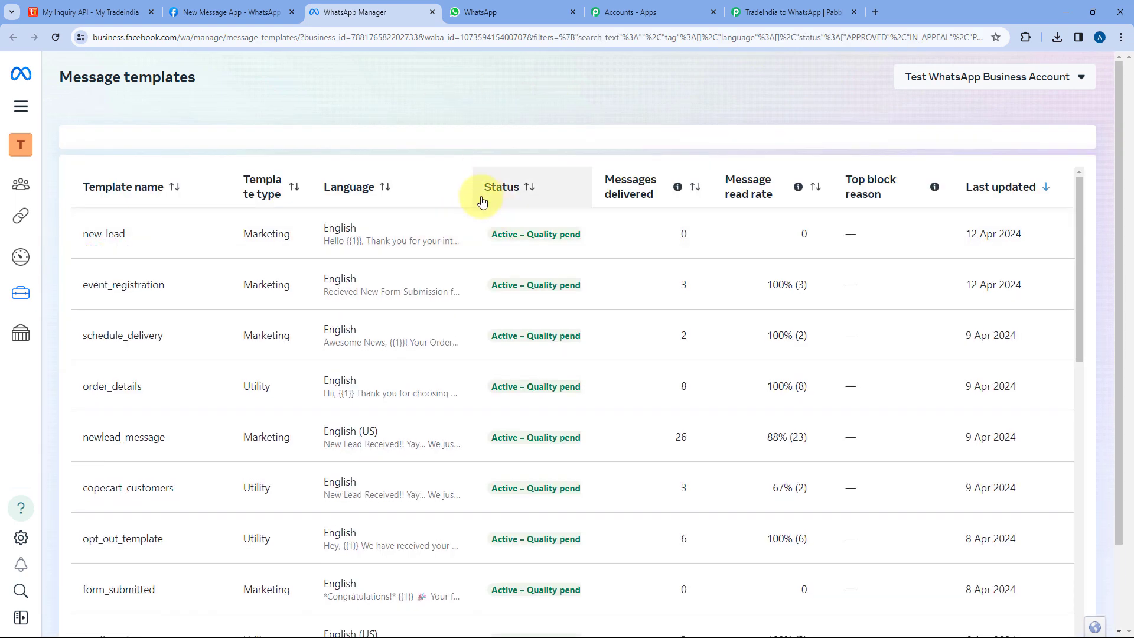
scroll(438, 274, down, 5)
scroll(454, 302, up, 3)
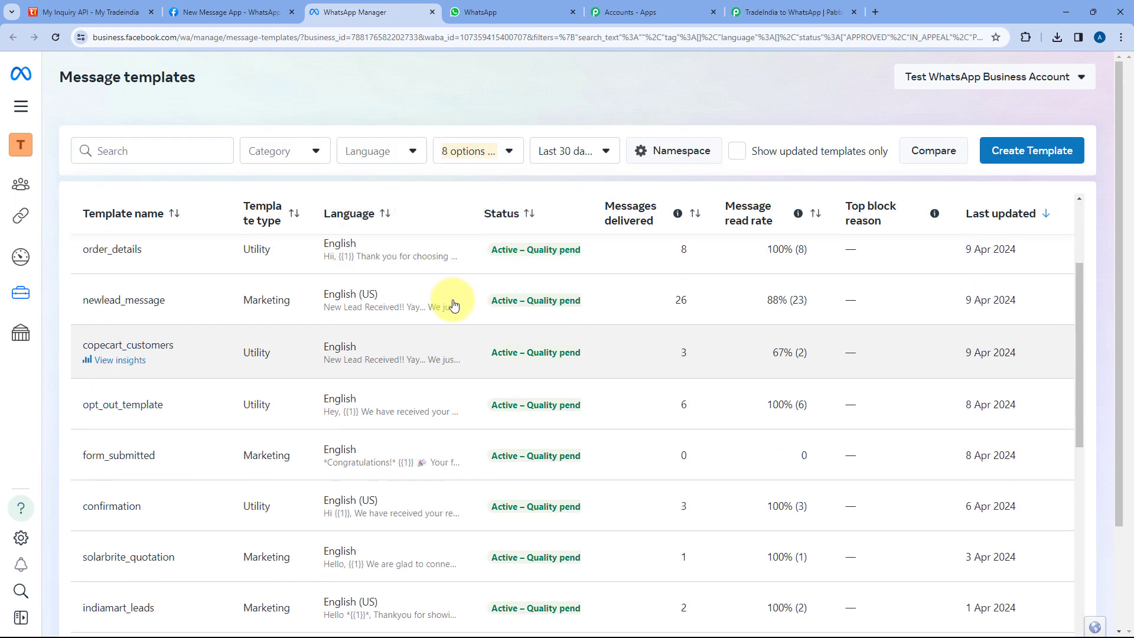
scroll(454, 304, up, 3)
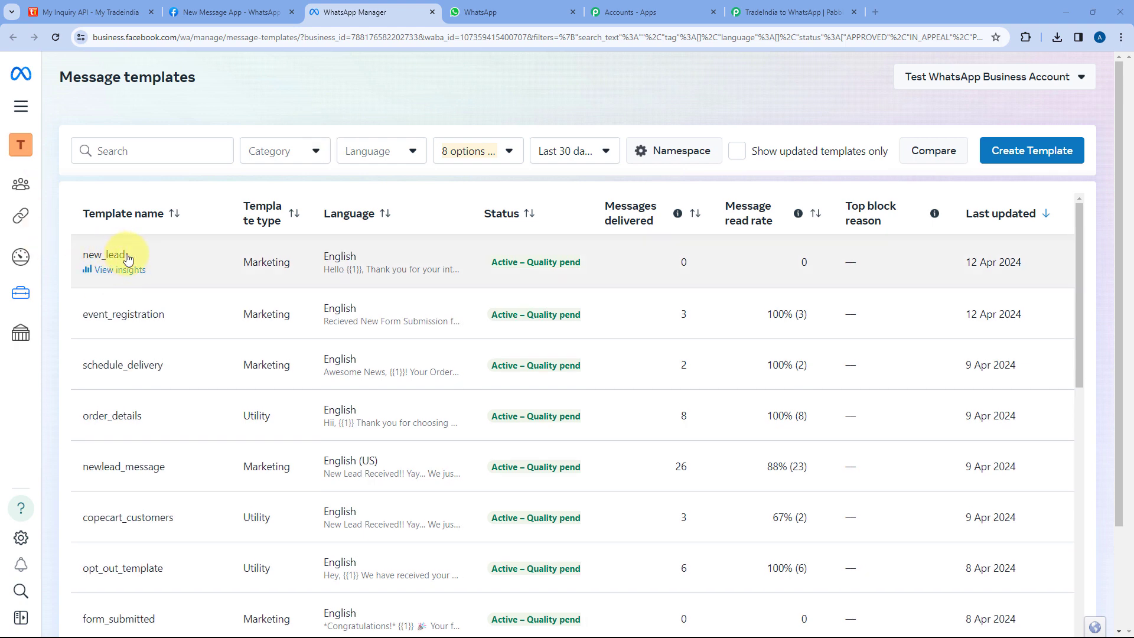
Step: Open the details of the new_lead template and review its summary and message preview
click(124, 269)
click(103, 198)
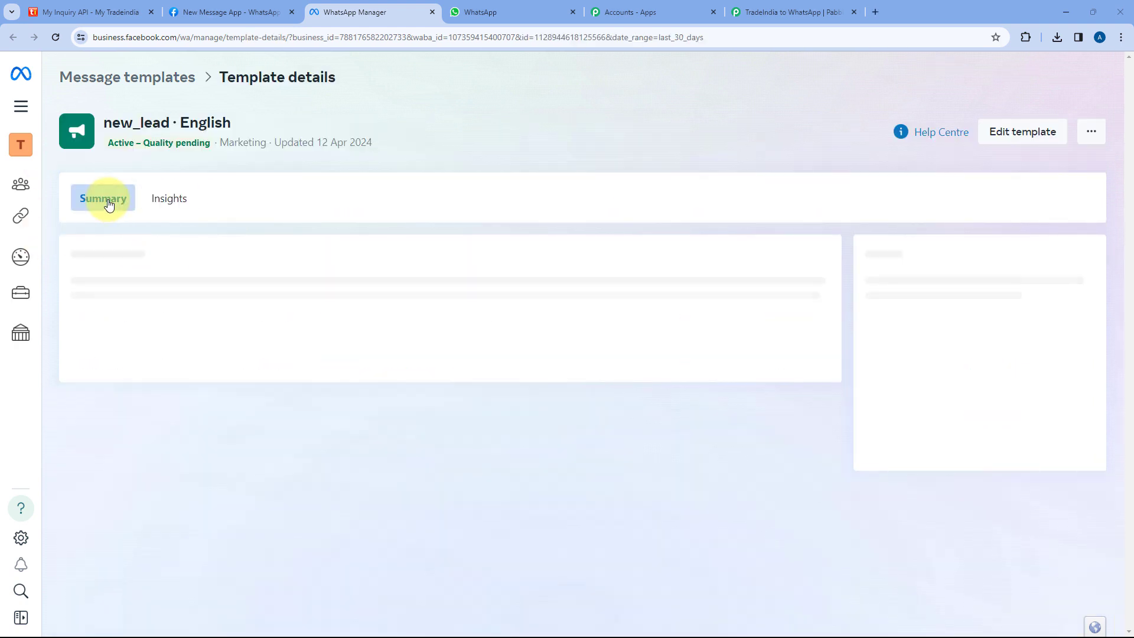
scroll(941, 329, down, 1)
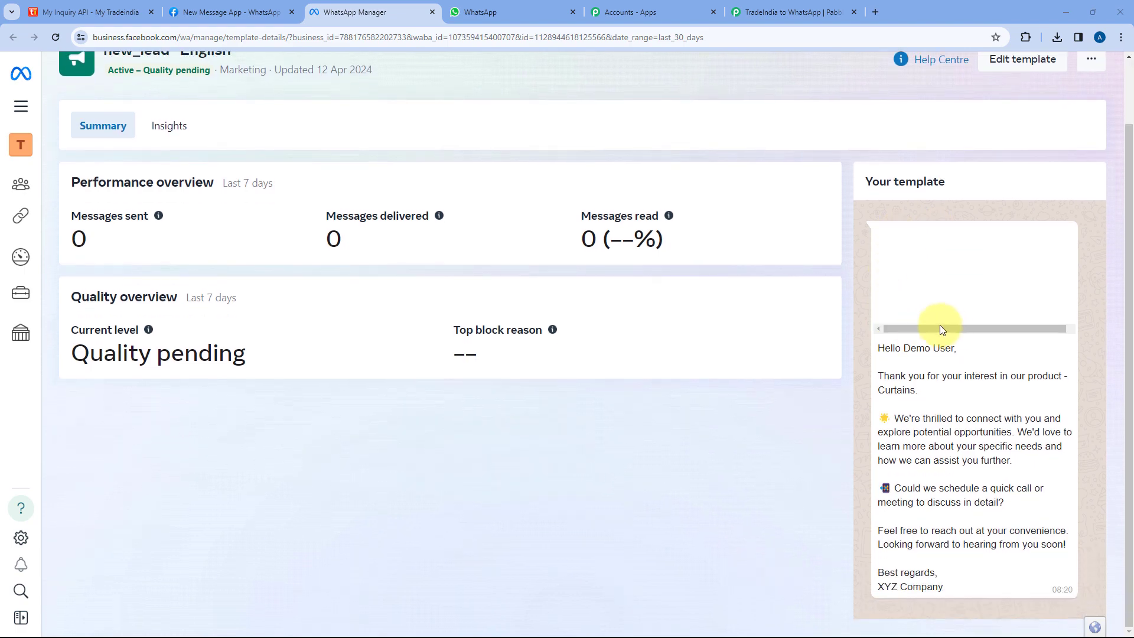
Step: Open the new_lead template for editing and examine its header type, body text and variables
click(1018, 125)
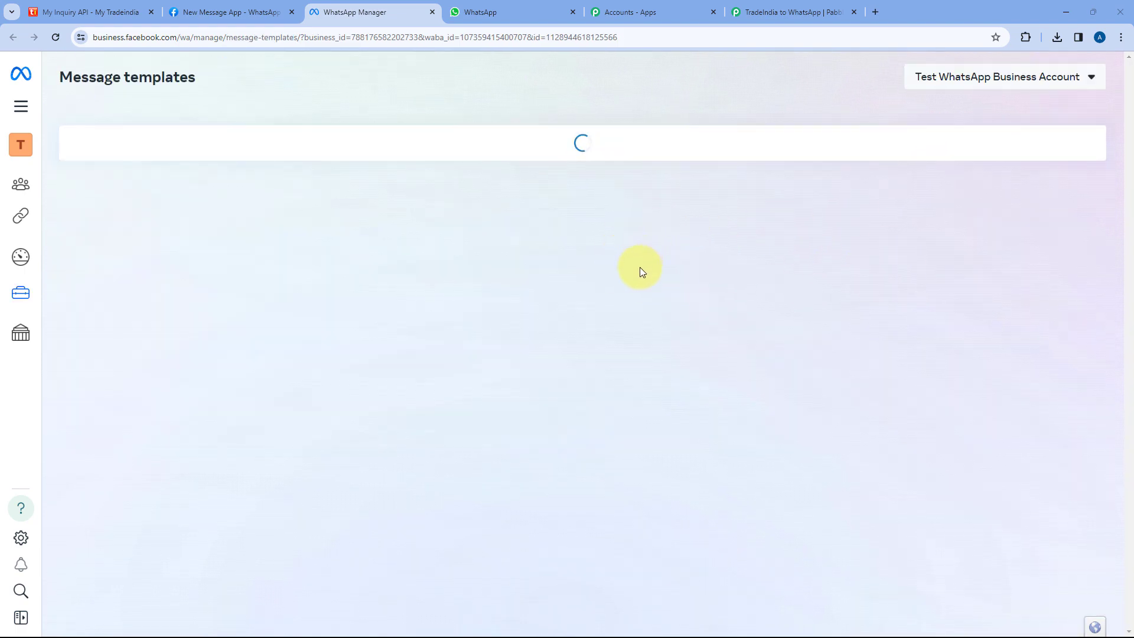
scroll(730, 322, down, 1)
scroll(731, 327, down, 1)
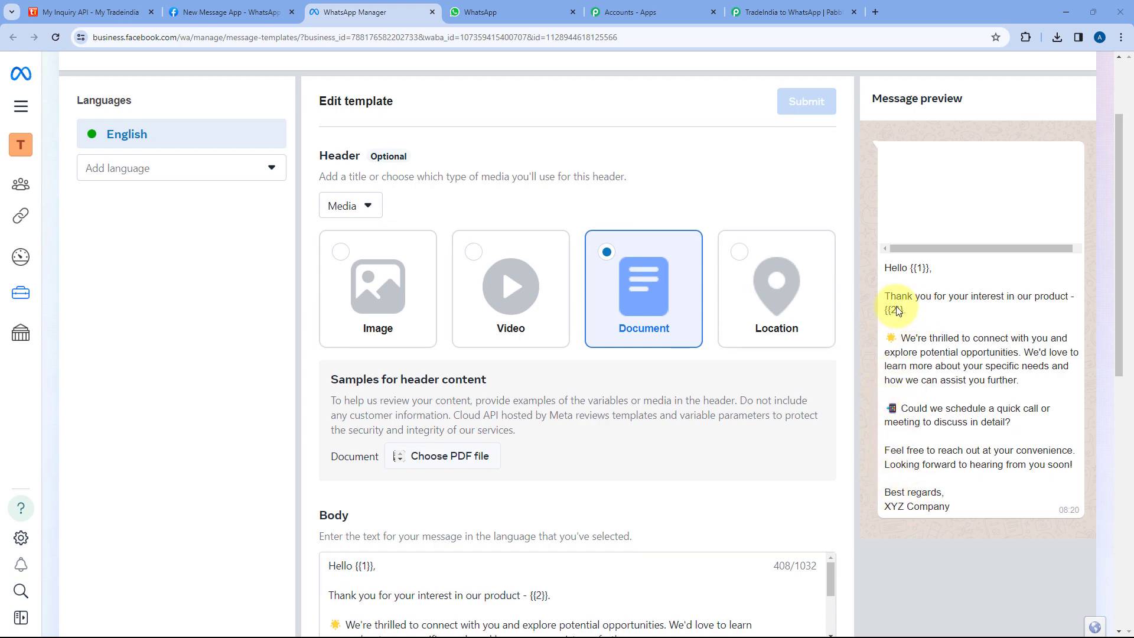
scroll(897, 311, down, 1)
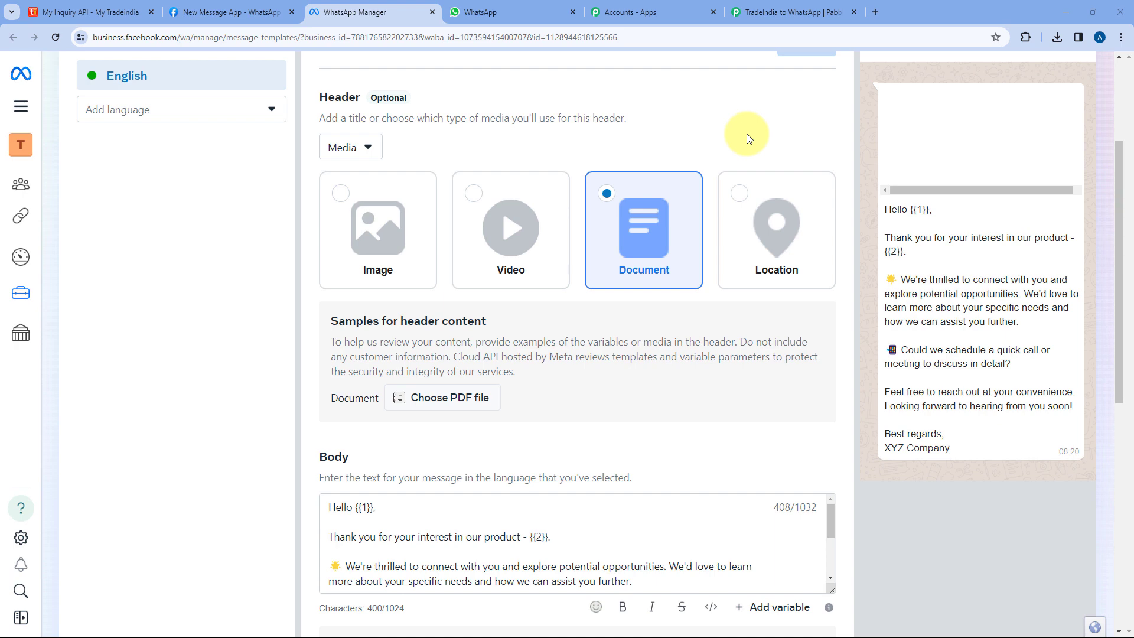
scroll(750, 148, up, 1)
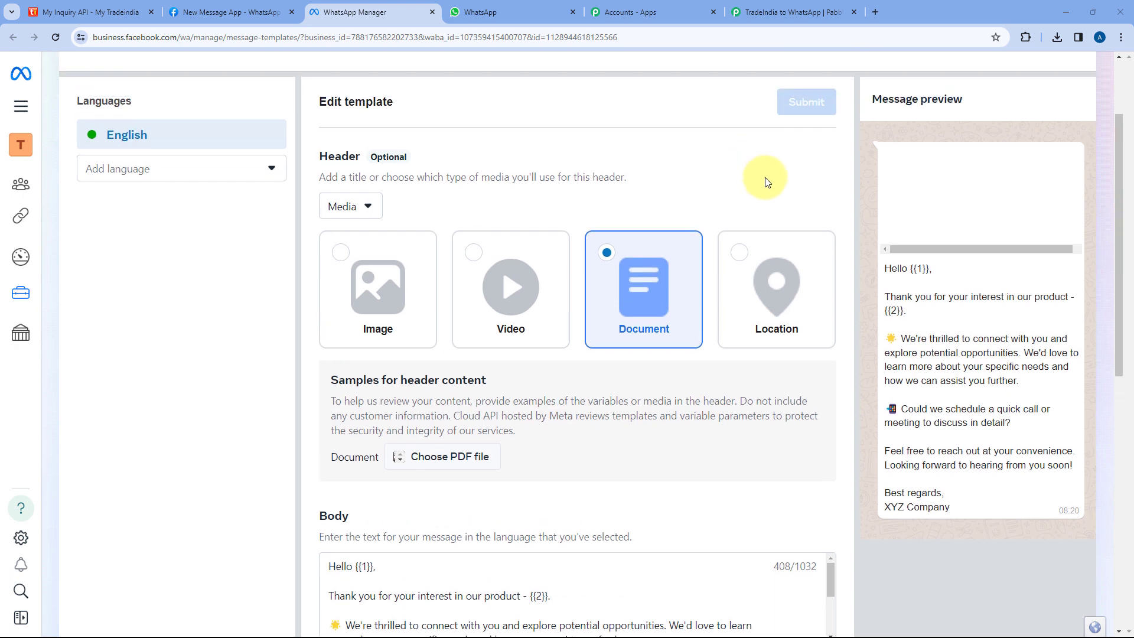
scroll(767, 171, down, 1)
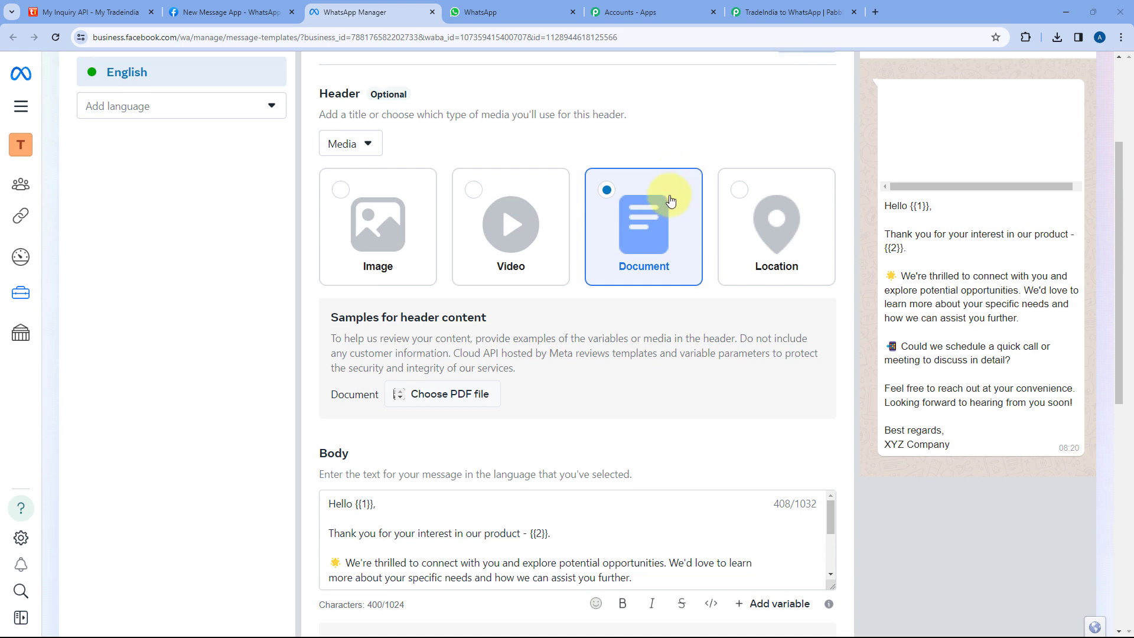
scroll(664, 213, down, 3)
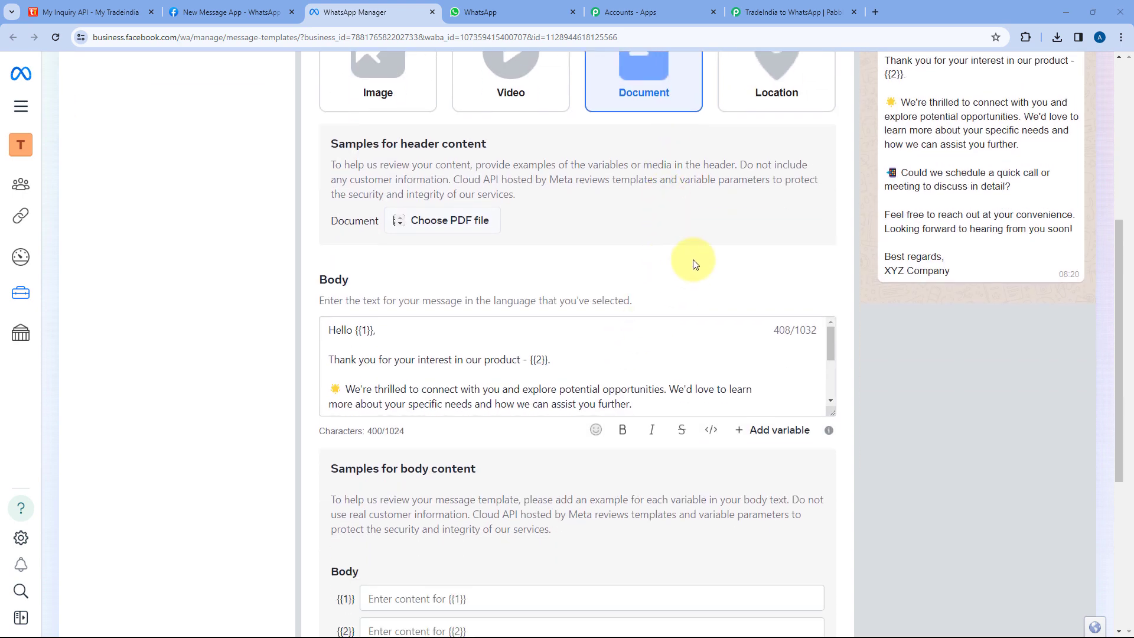
scroll(691, 260, up, 4)
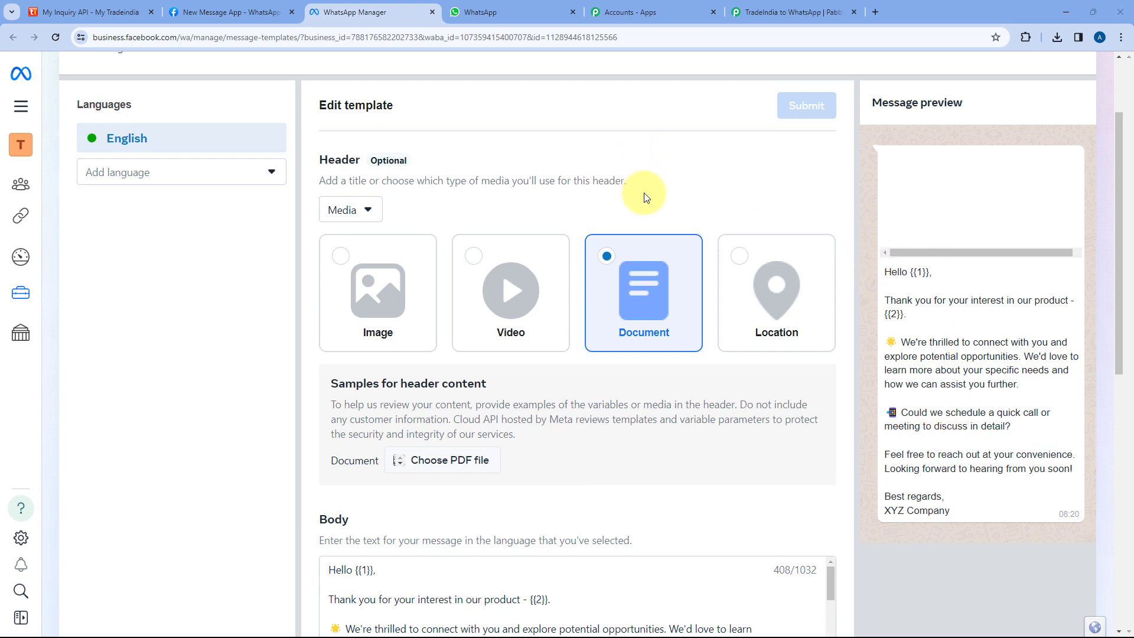
scroll(645, 195, up, 2)
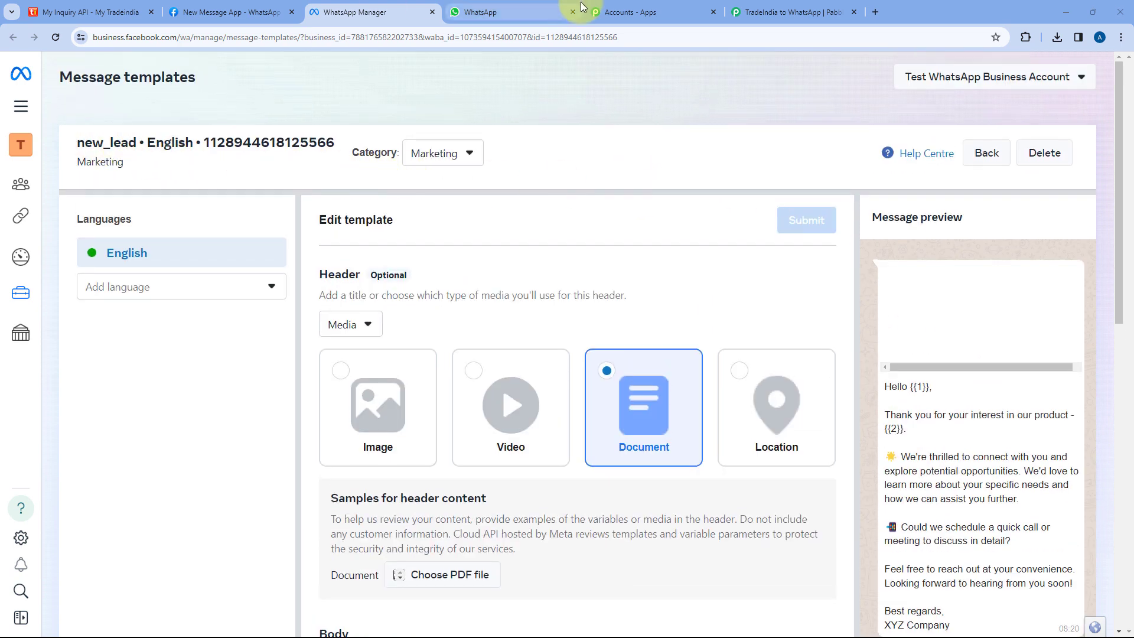
Step: Switch back to the Pabbly Connect workflow and choose new_lead as the WhatsApp template name
click(788, 12)
scroll(433, 226, down, 1)
click(443, 249)
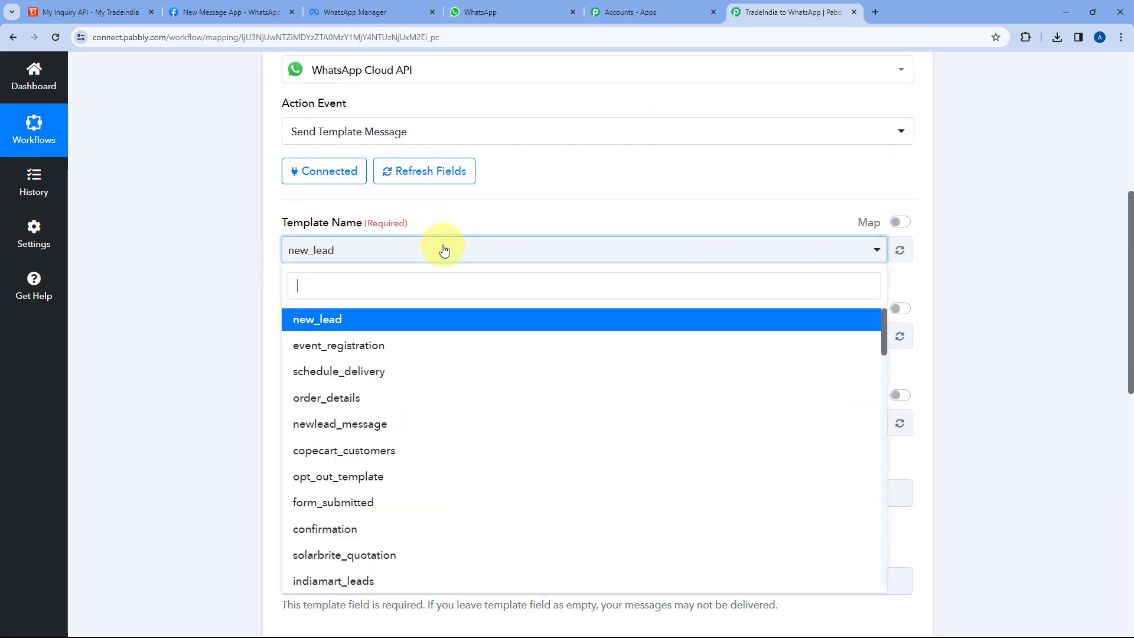
scroll(210, 248, down, 3)
scroll(373, 219, down, 4)
scroll(378, 246, down, 5)
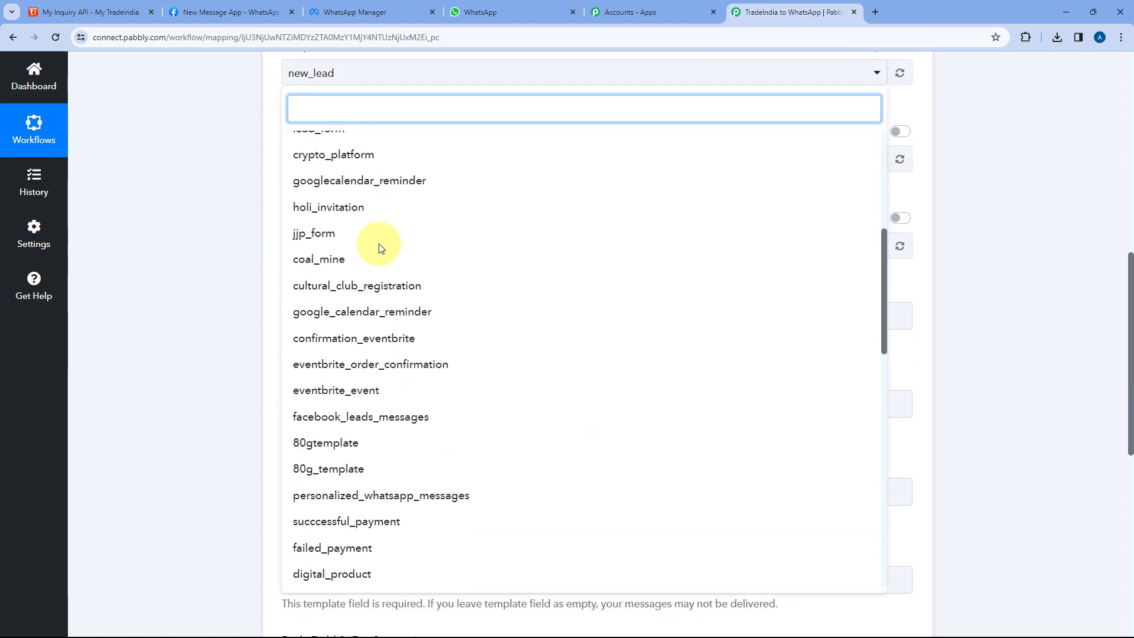
scroll(378, 247, up, 6)
scroll(379, 245, up, 5)
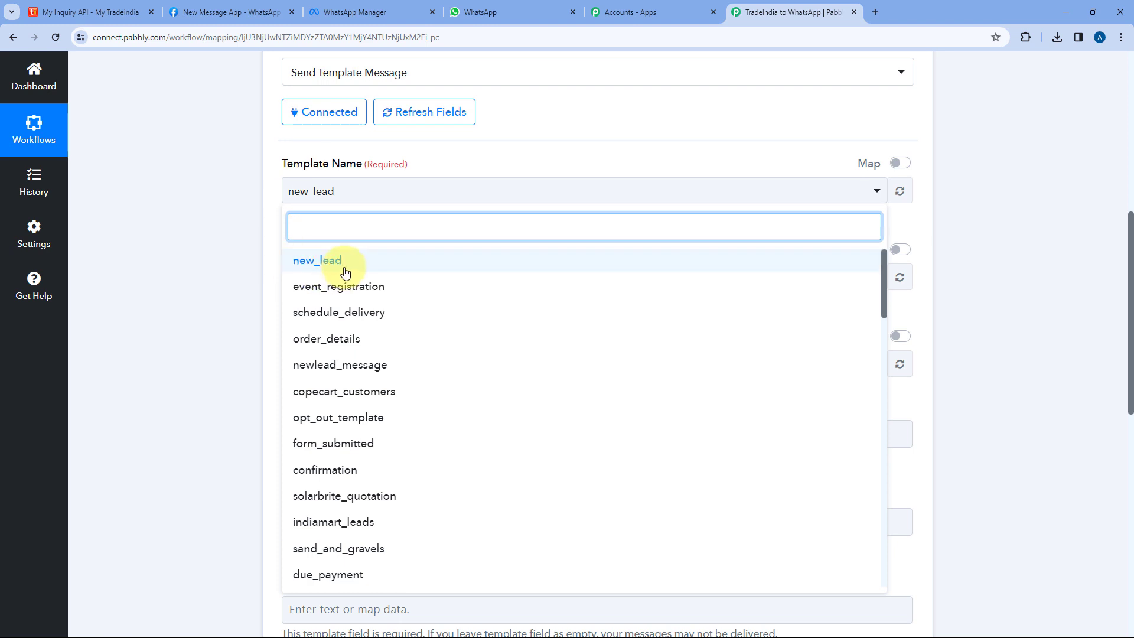
click(312, 267)
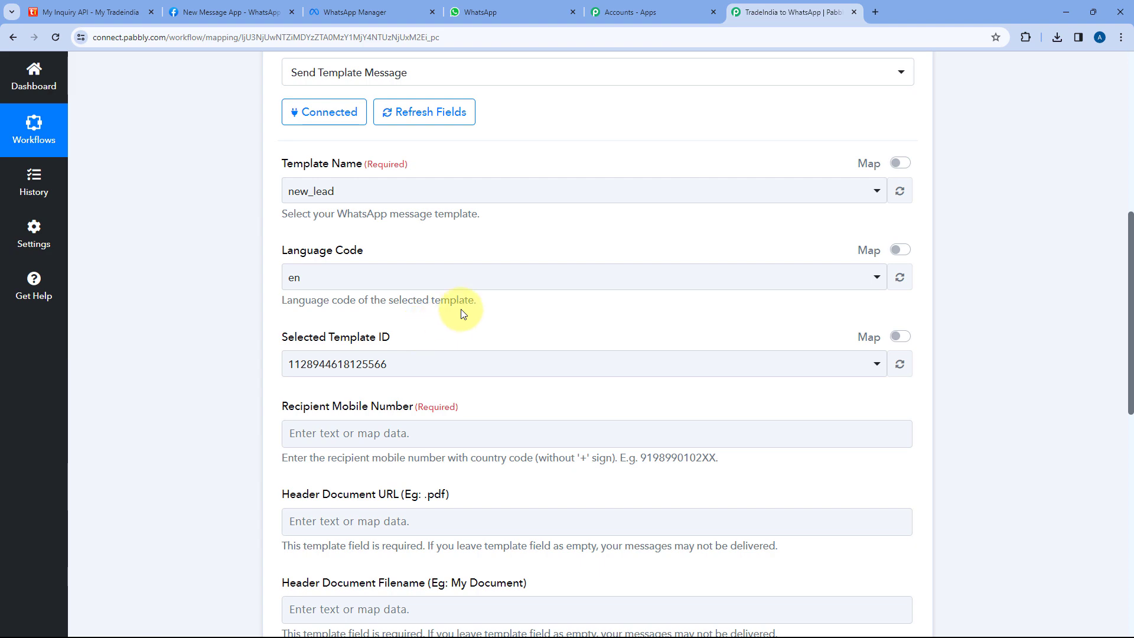
Step: Review the template message's input fields, and examine the Sender Mobile value in the TradeIndia trigger's captured response
scroll(462, 313, down, 5)
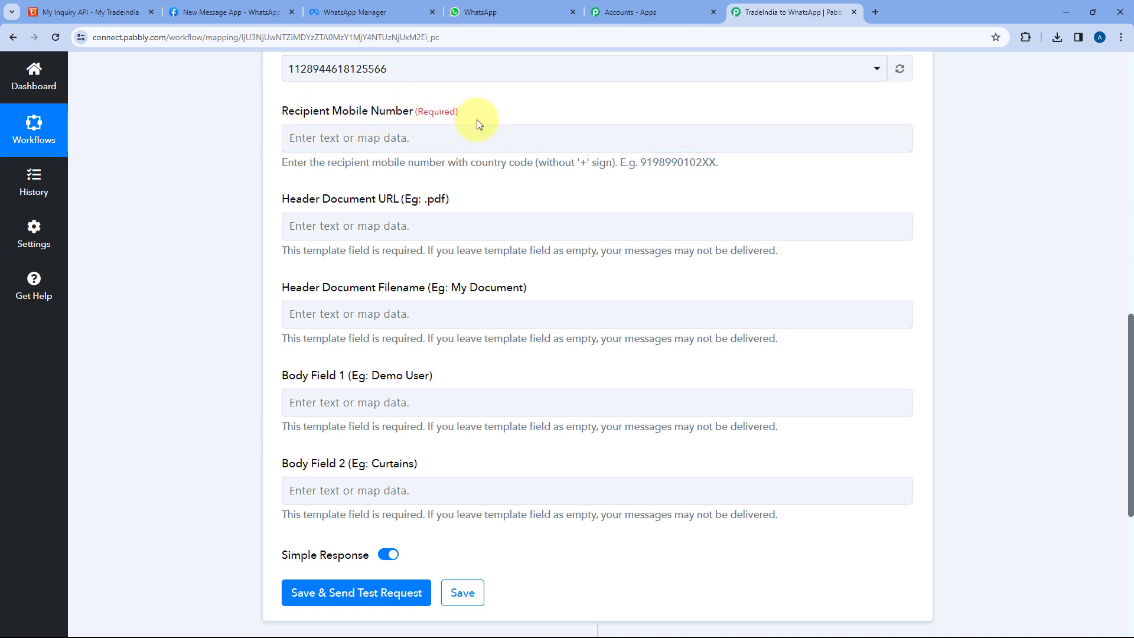
scroll(486, 153, up, 4)
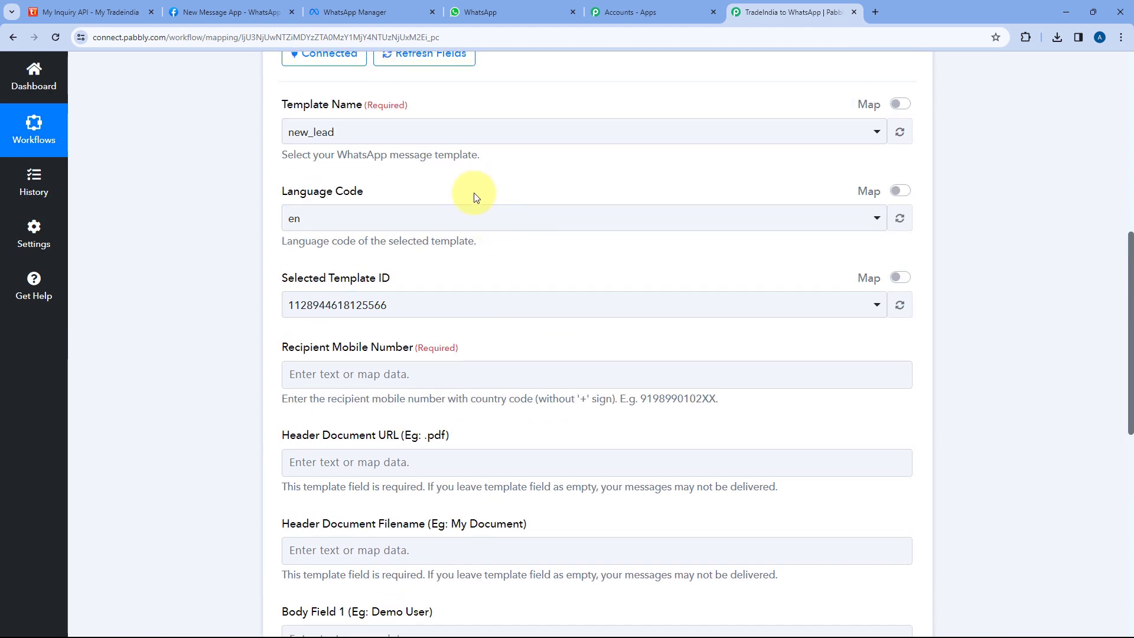
scroll(524, 190, up, 6)
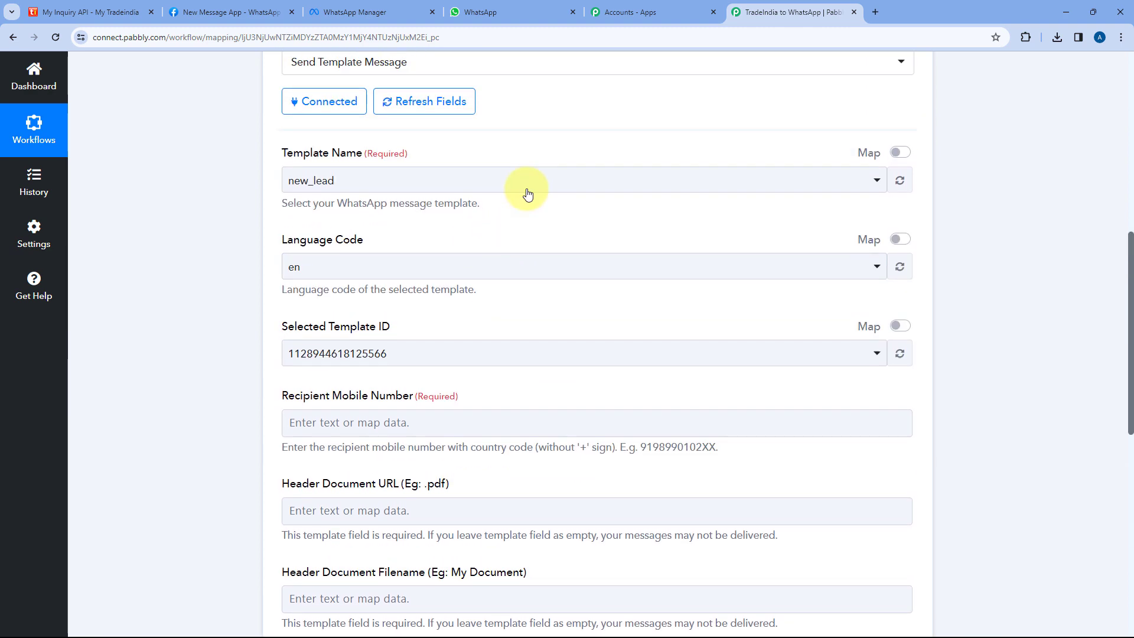
click(523, 117)
scroll(222, 266, down, 6)
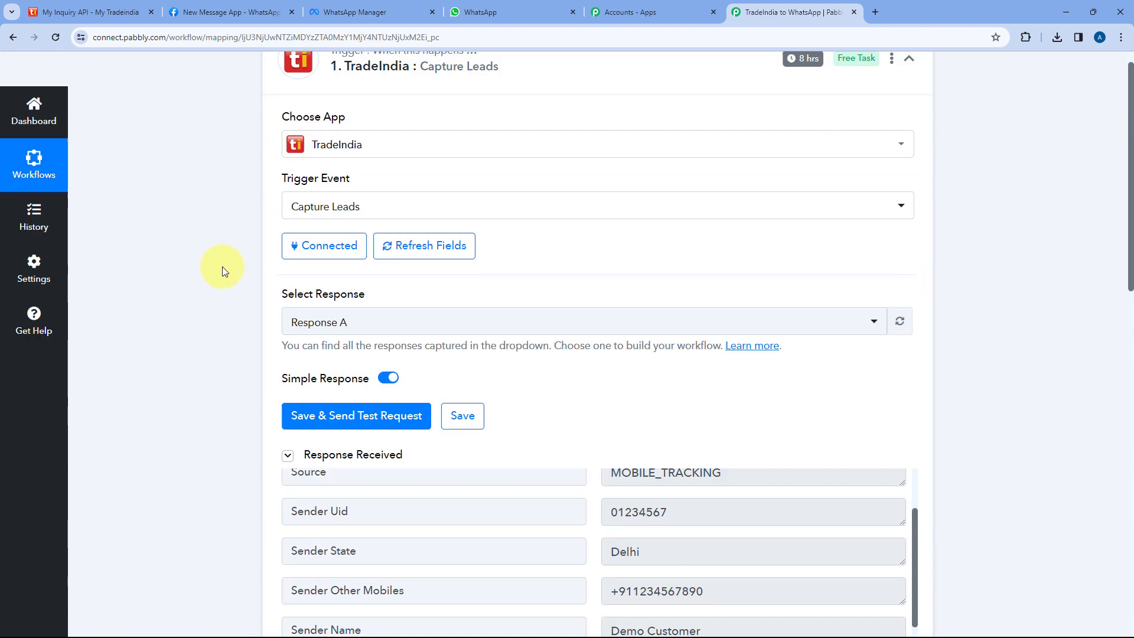
scroll(445, 273, down, 2)
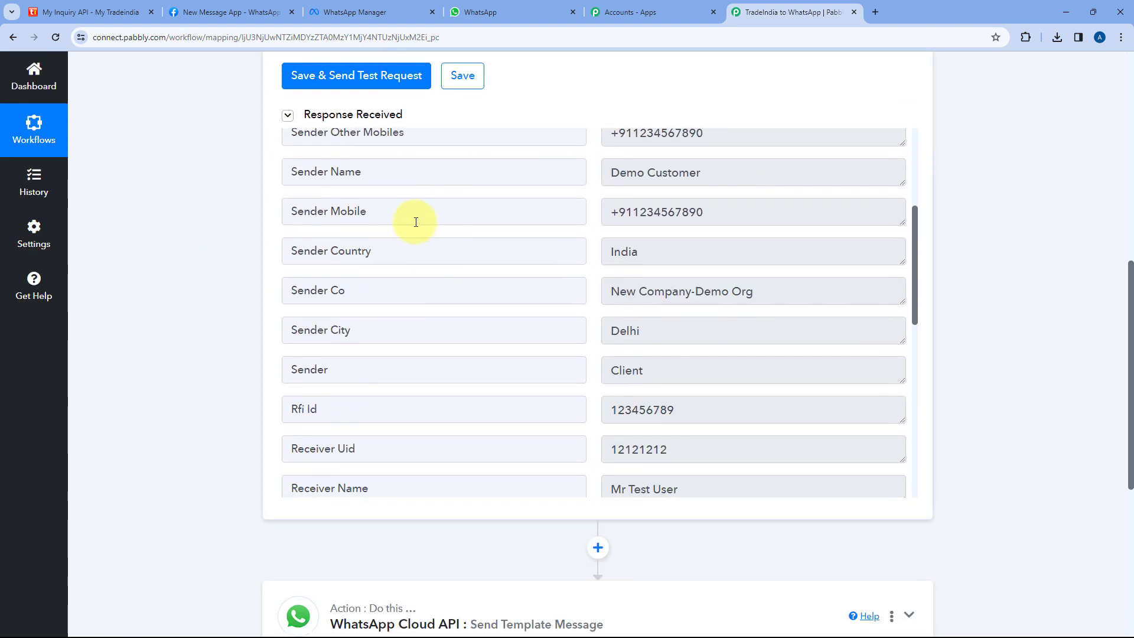
drag(413, 220, 280, 211)
drag(721, 212, 594, 211)
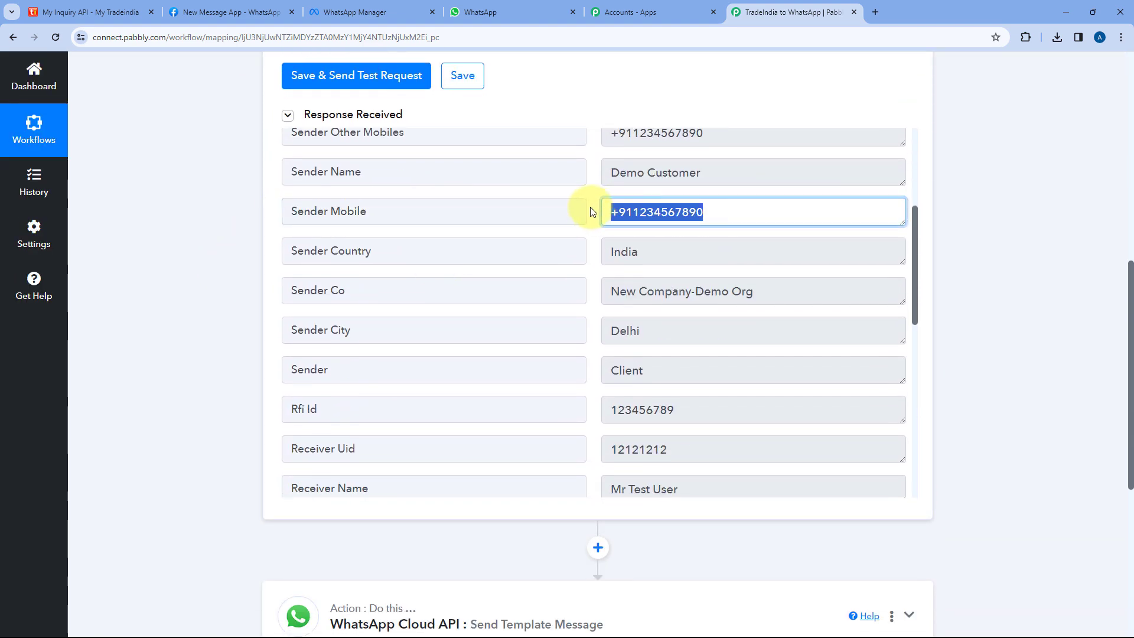
click(612, 212)
drag(726, 212, 593, 214)
click(592, 213)
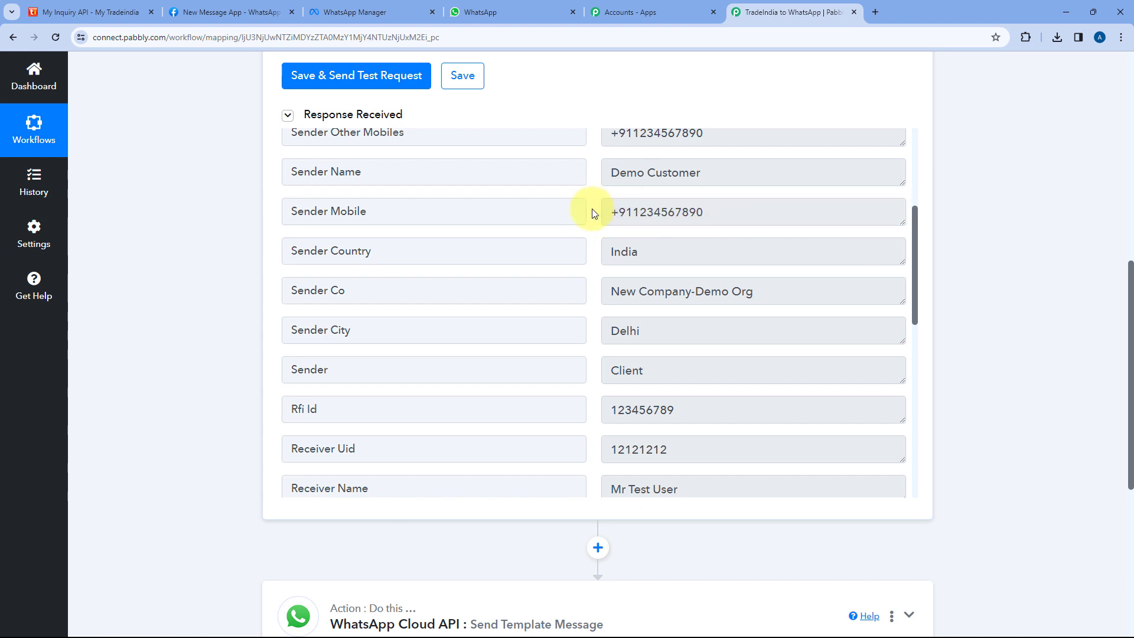
Step: Map the Sender Mobile value from the TradeIndia trigger into the WhatsApp action's Recipient Mobile Number
scroll(144, 331, down, 4)
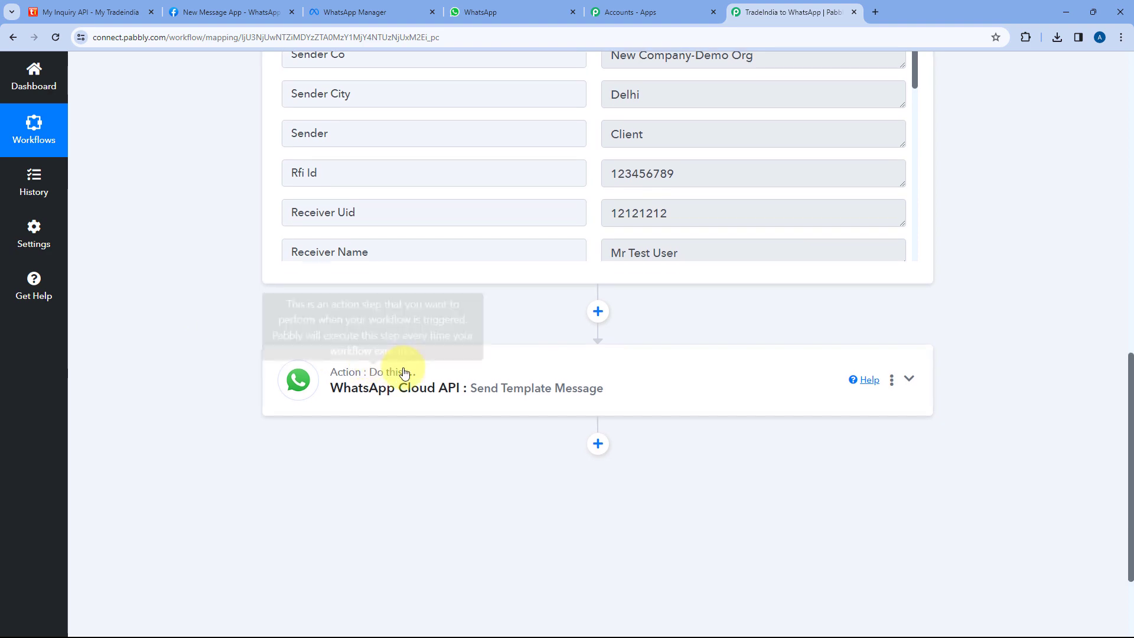
click(443, 375)
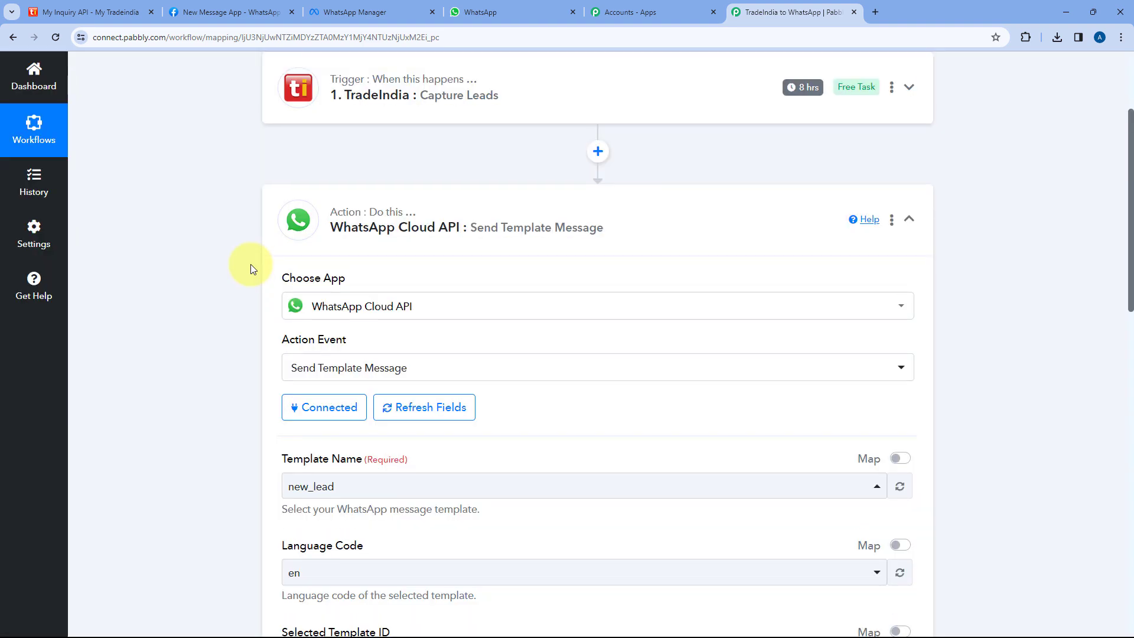
scroll(251, 264, down, 4)
scroll(250, 264, down, 5)
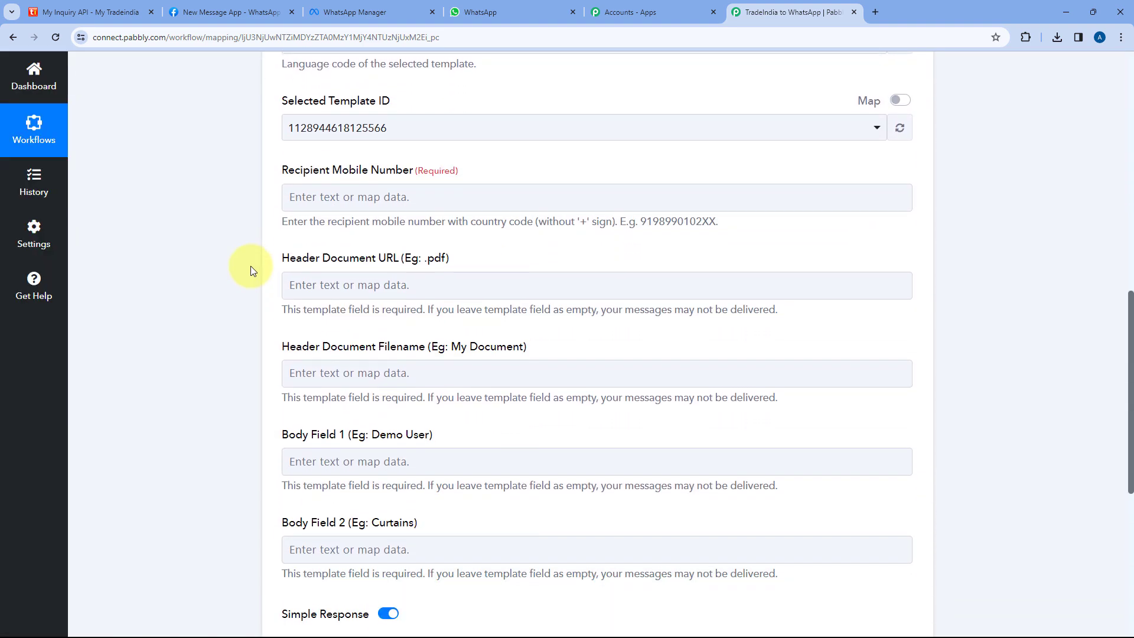
click(347, 196)
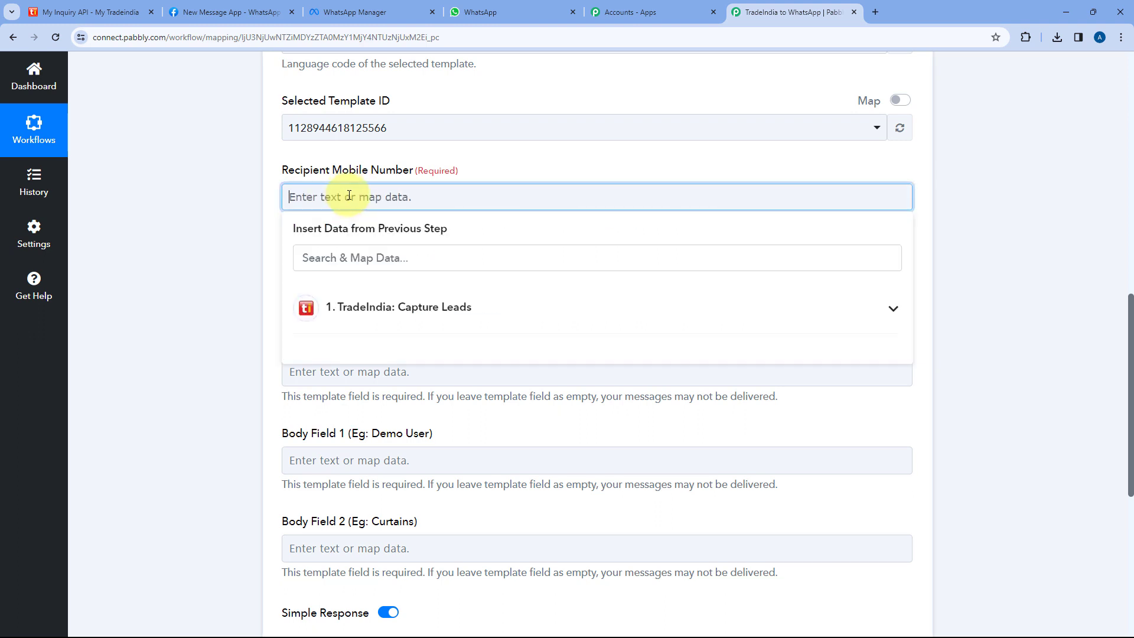
click(462, 307)
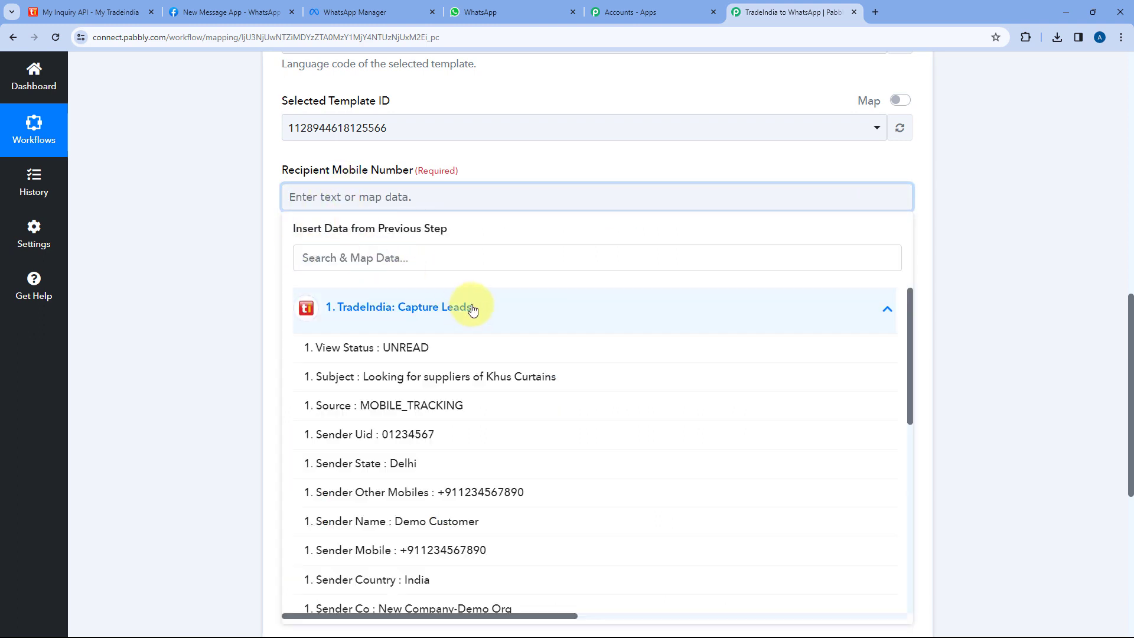
scroll(232, 295, down, 2)
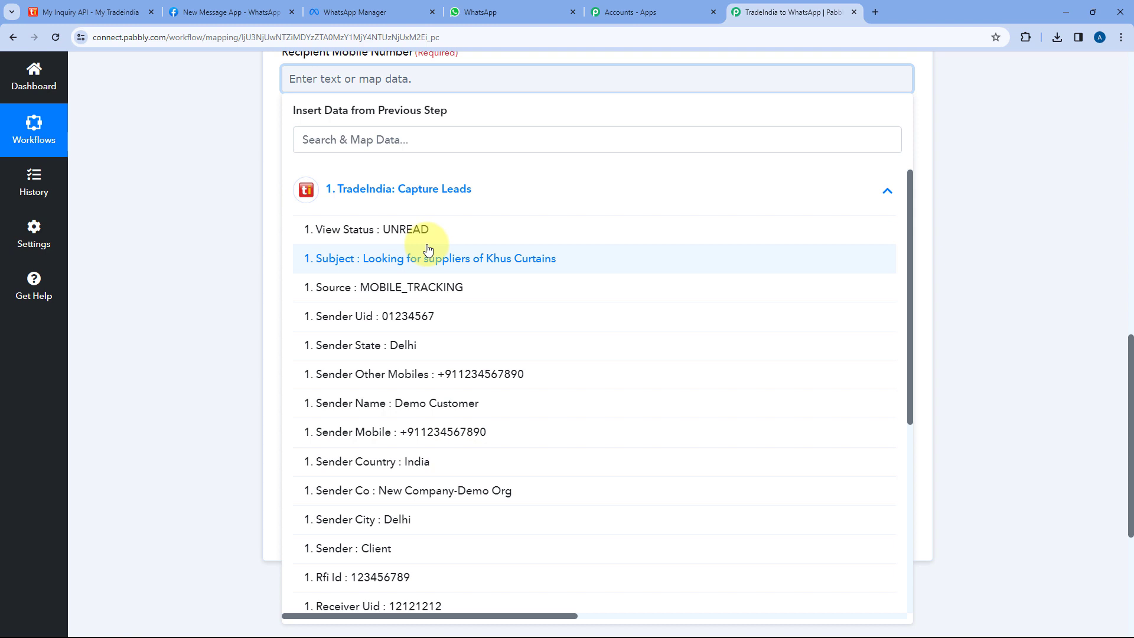
scroll(381, 328, down, 2)
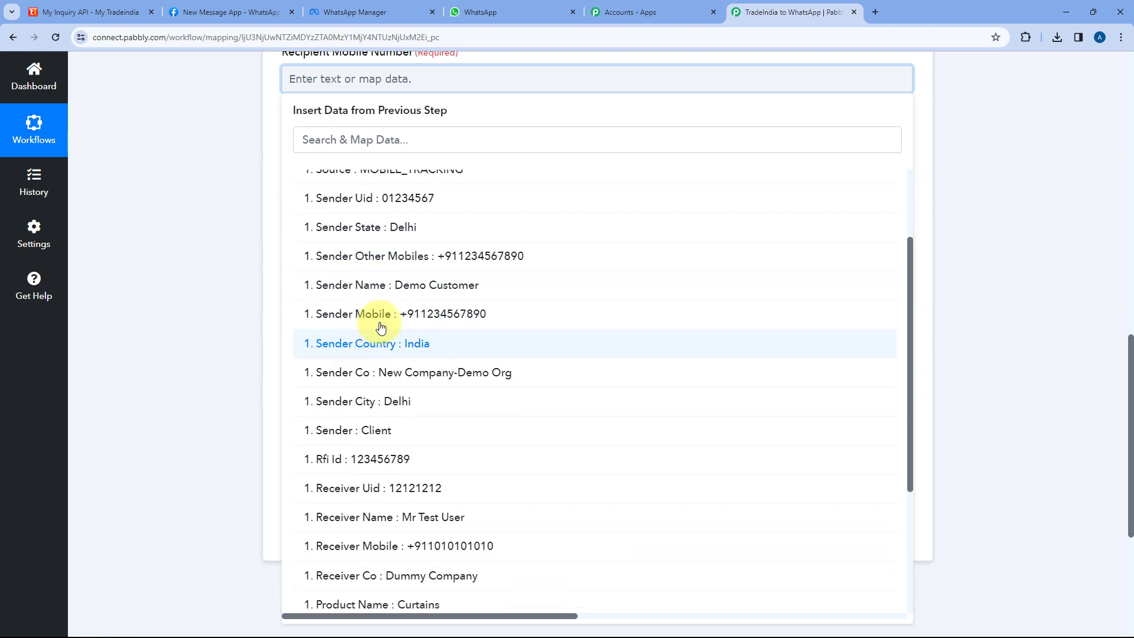
click(363, 324)
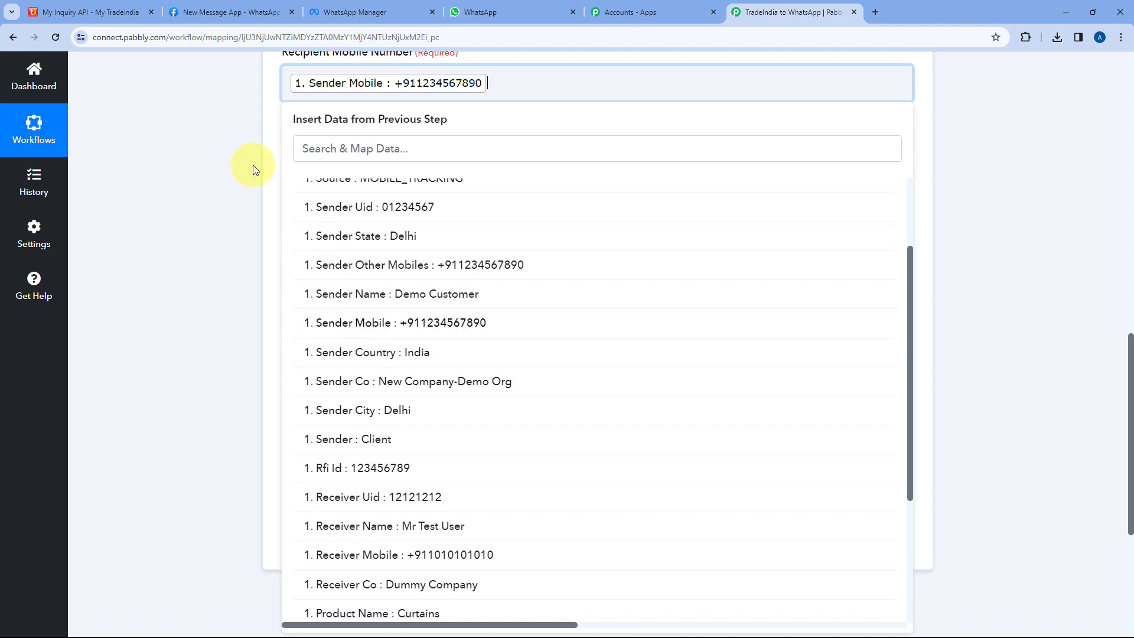
click(253, 166)
scroll(293, 152, up, 2)
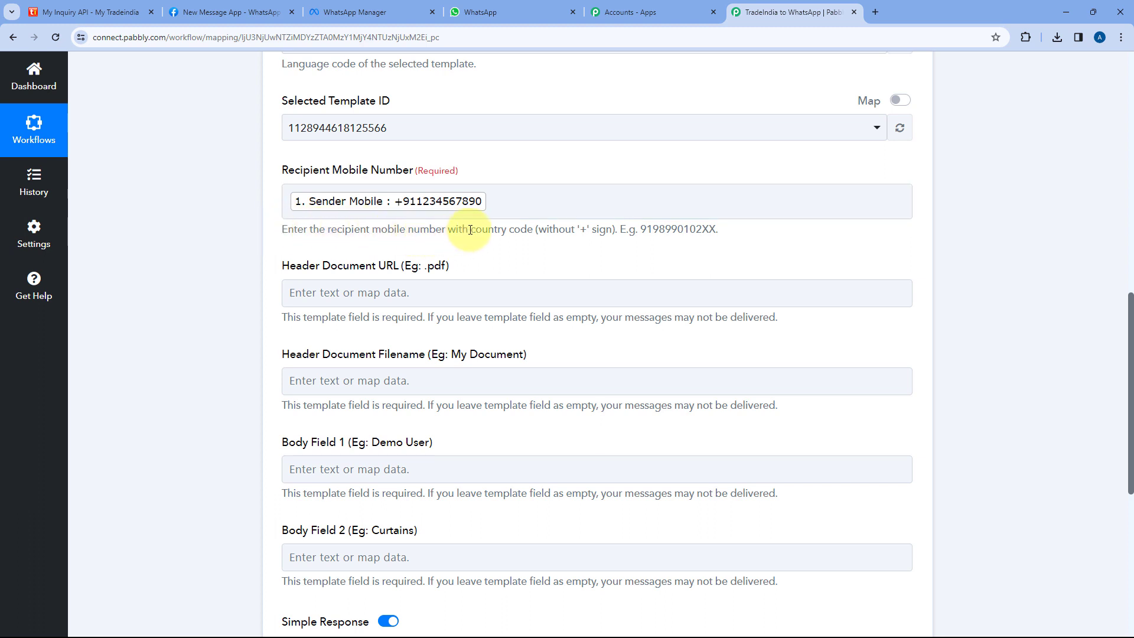
Step: Examine the Recipient Mobile Number format hint about the country code and plus sign against the mapped value
drag(485, 230, 574, 230)
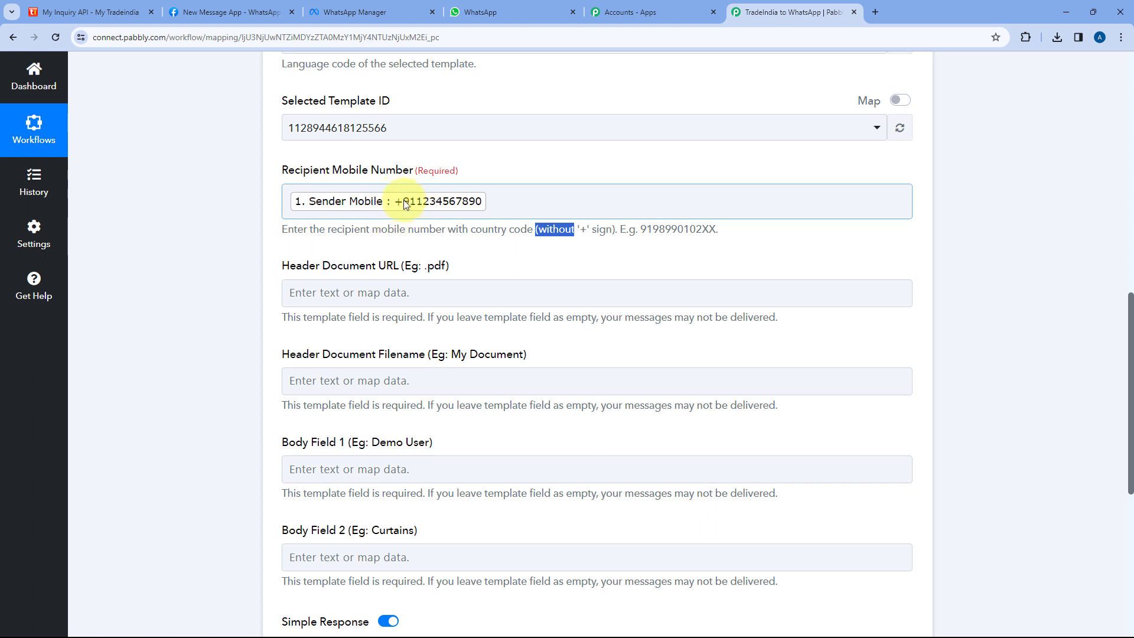
click(567, 207)
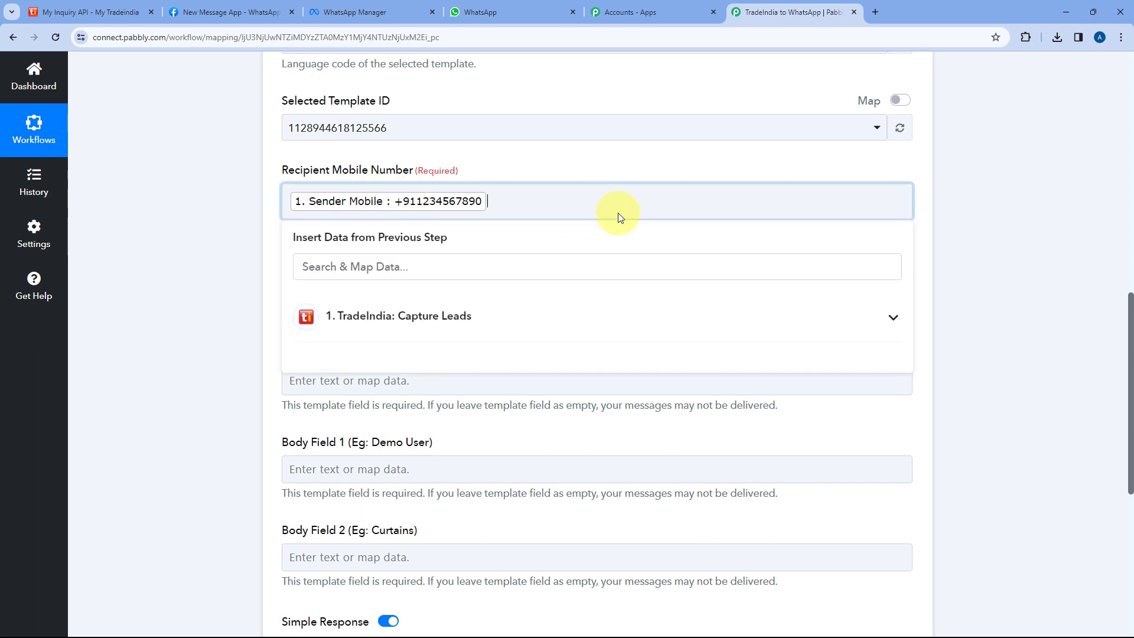
click(586, 183)
drag(643, 228, 700, 228)
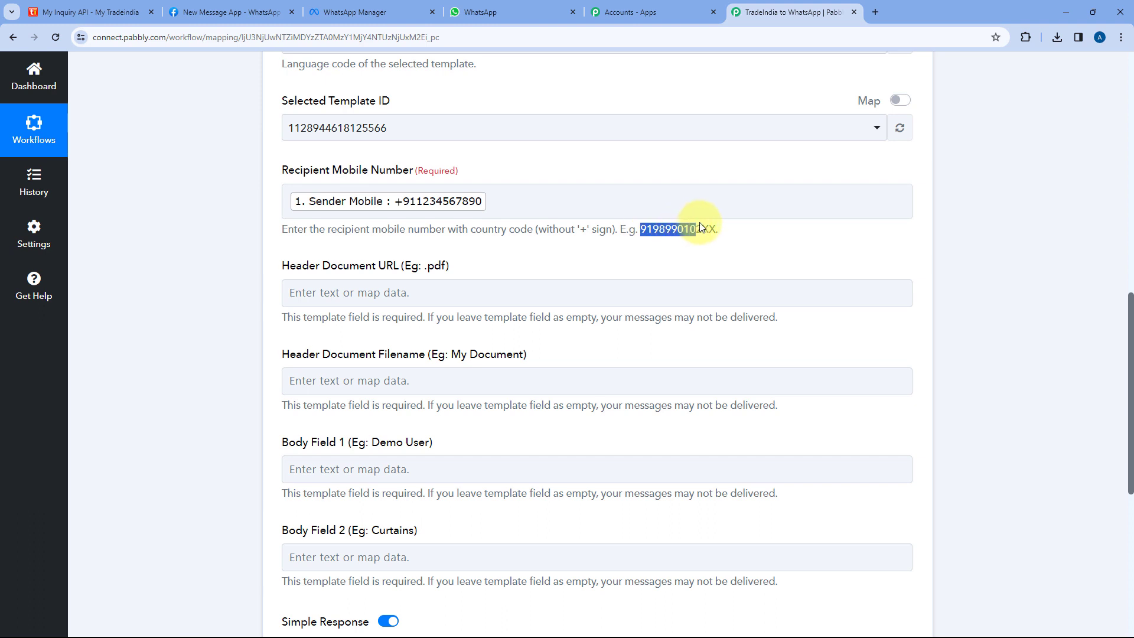
click(624, 175)
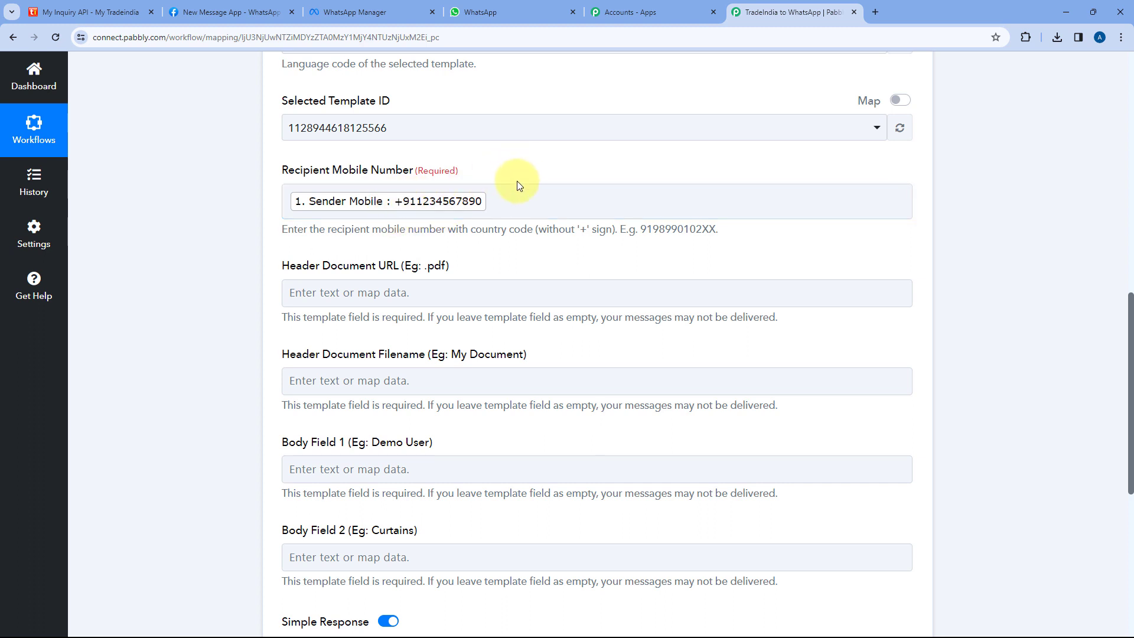
Step: Insert a Text Formatter by Pabbly action between the TradeIndia trigger and the WhatsApp Cloud API action
scroll(516, 180, up, 9)
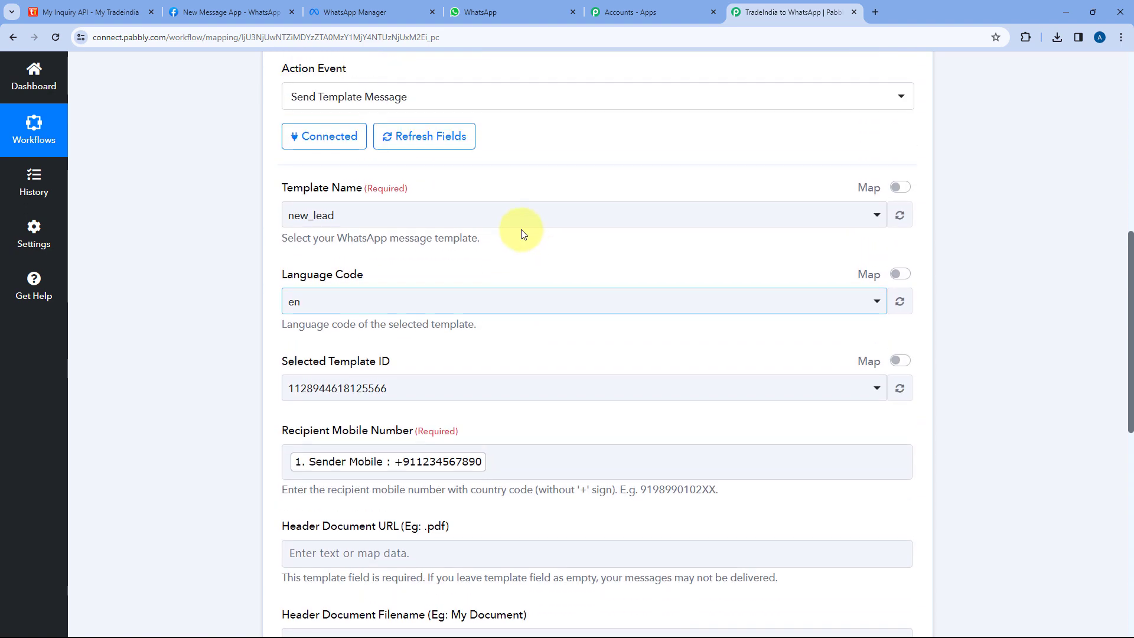
scroll(542, 273, up, 2)
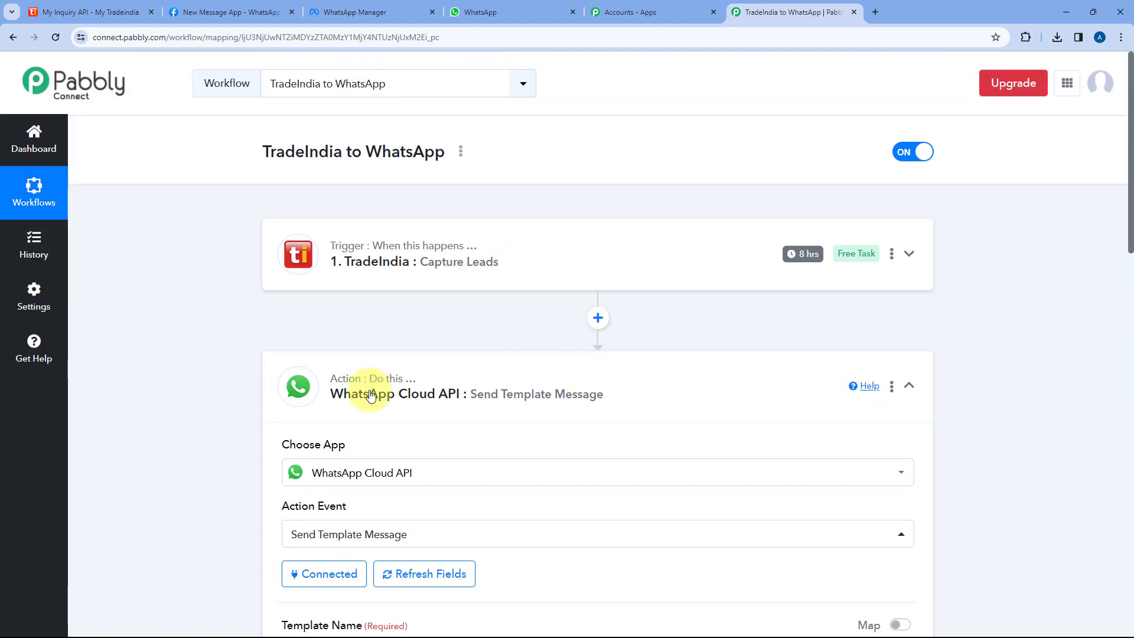
click(597, 318)
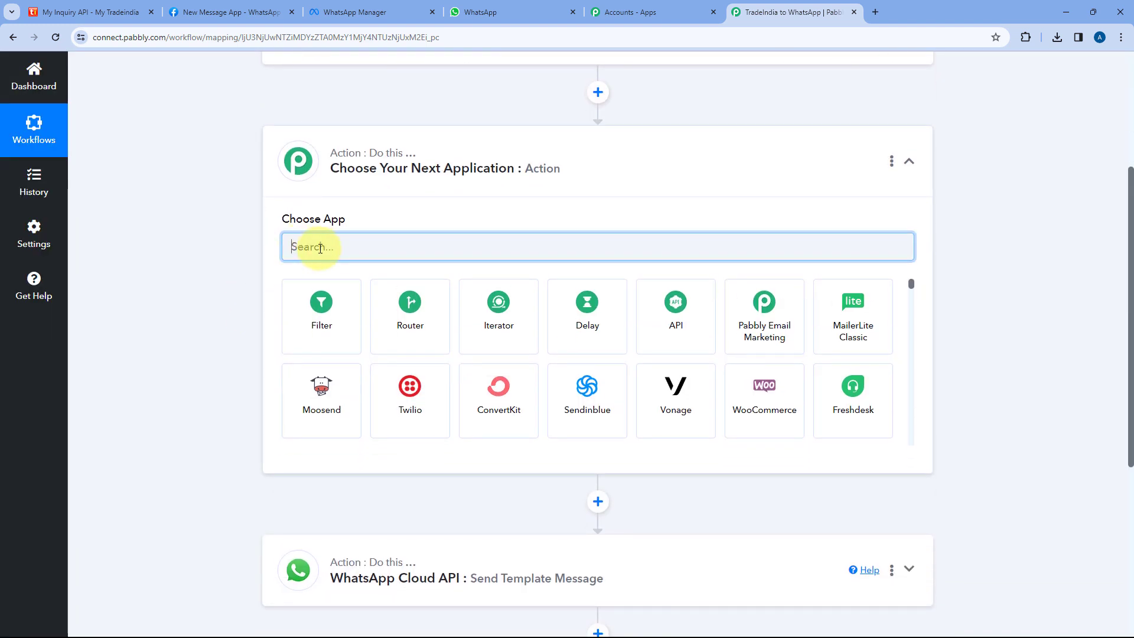
text(Text f)
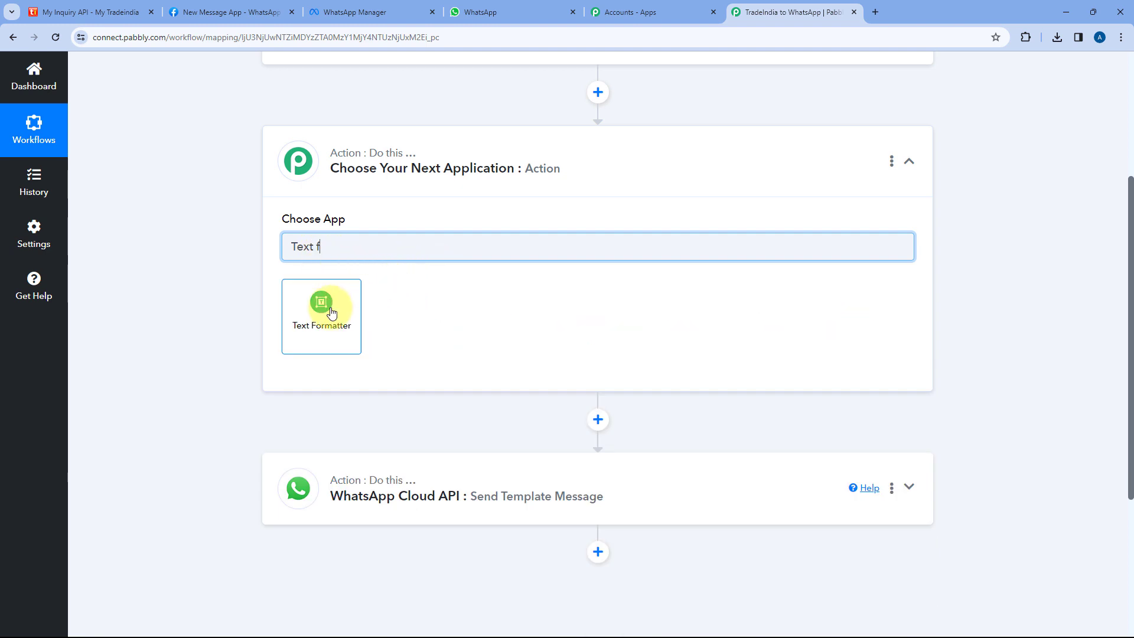
click(331, 313)
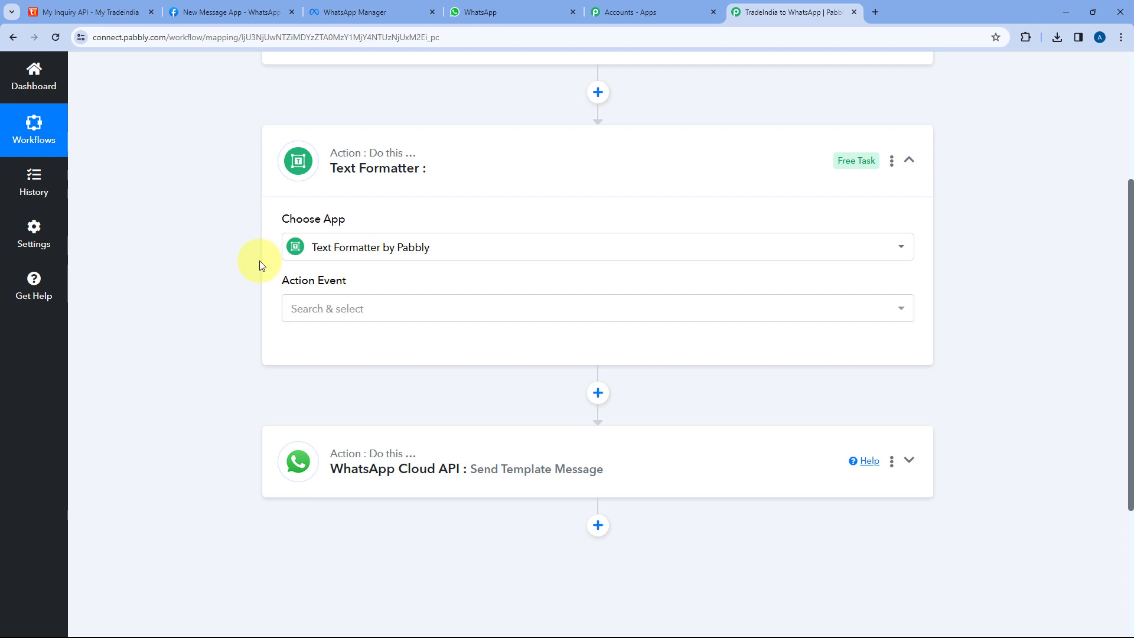
Step: Choose Split Text as the Text Formatter's action event and connect it
click(341, 313)
scroll(242, 304, down, 2)
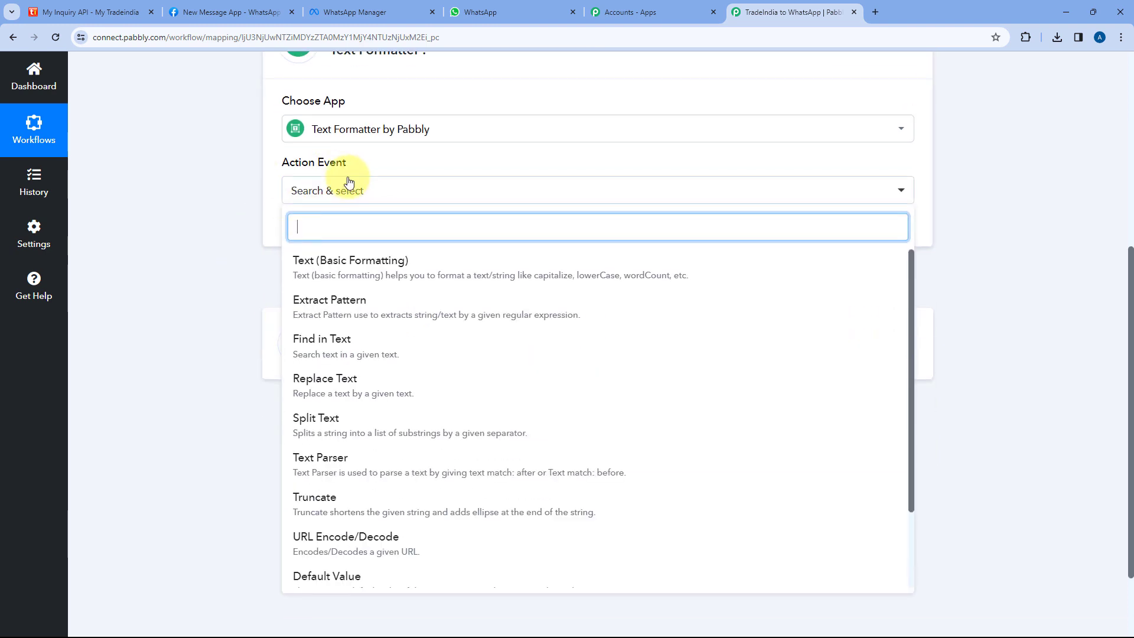
click(381, 426)
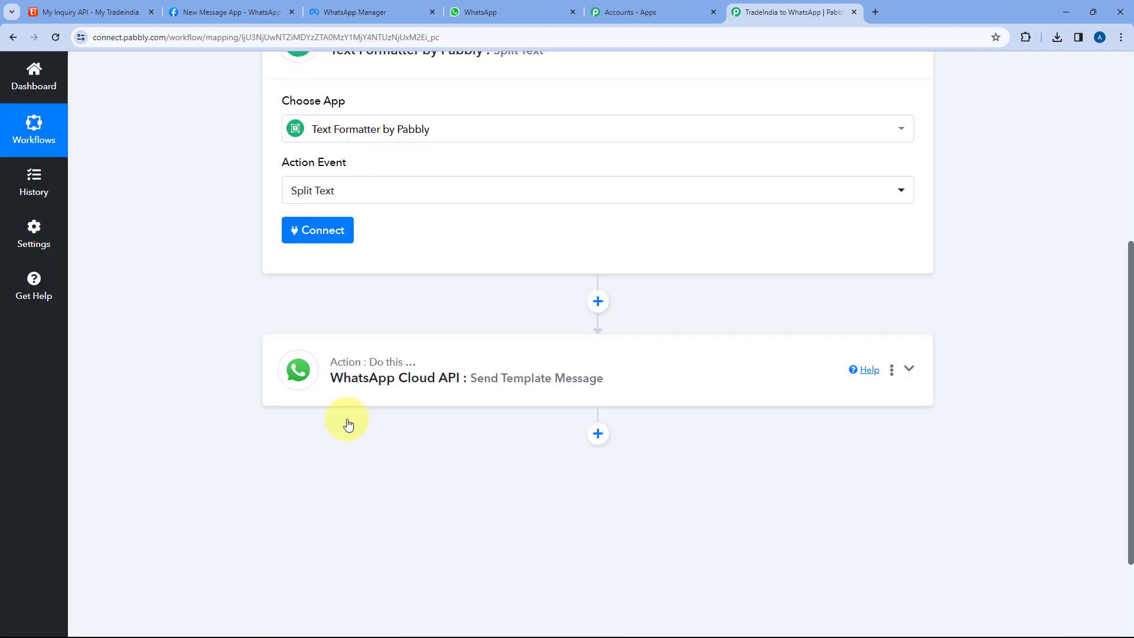
click(313, 232)
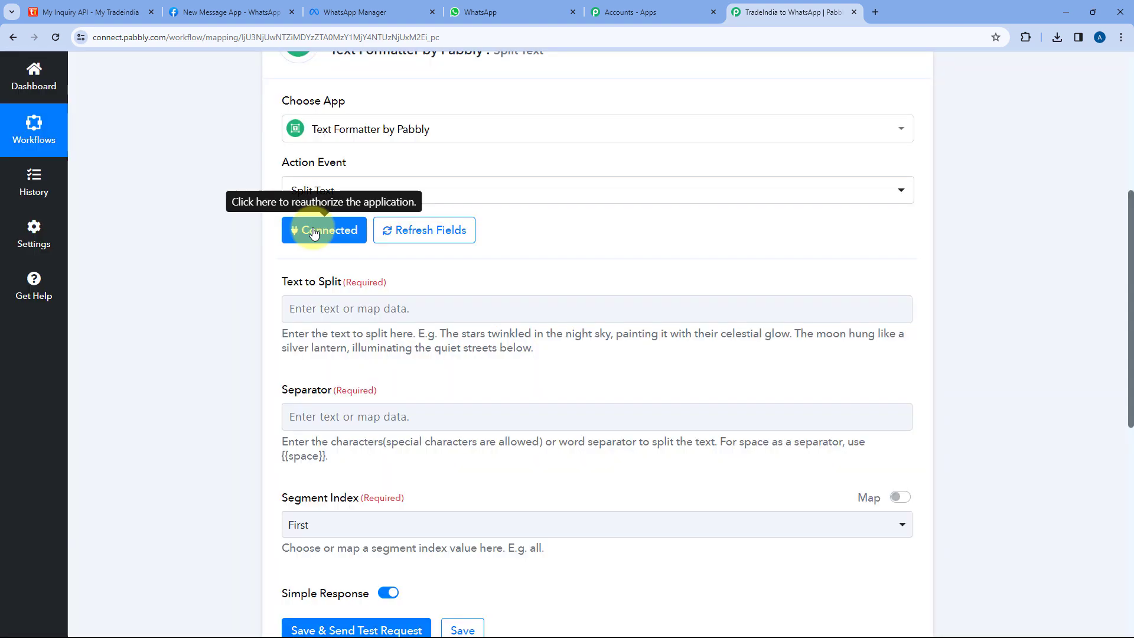
Step: Map the TradeIndia trigger's Sender Mobile value as the Text to Split
scroll(455, 261, down, 1)
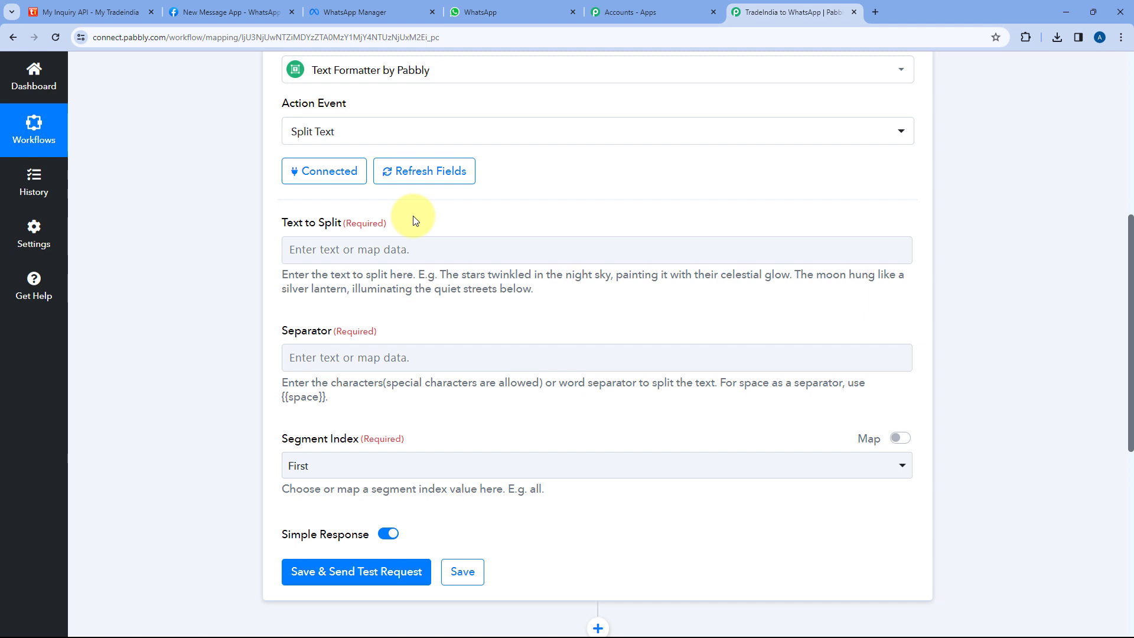
click(384, 250)
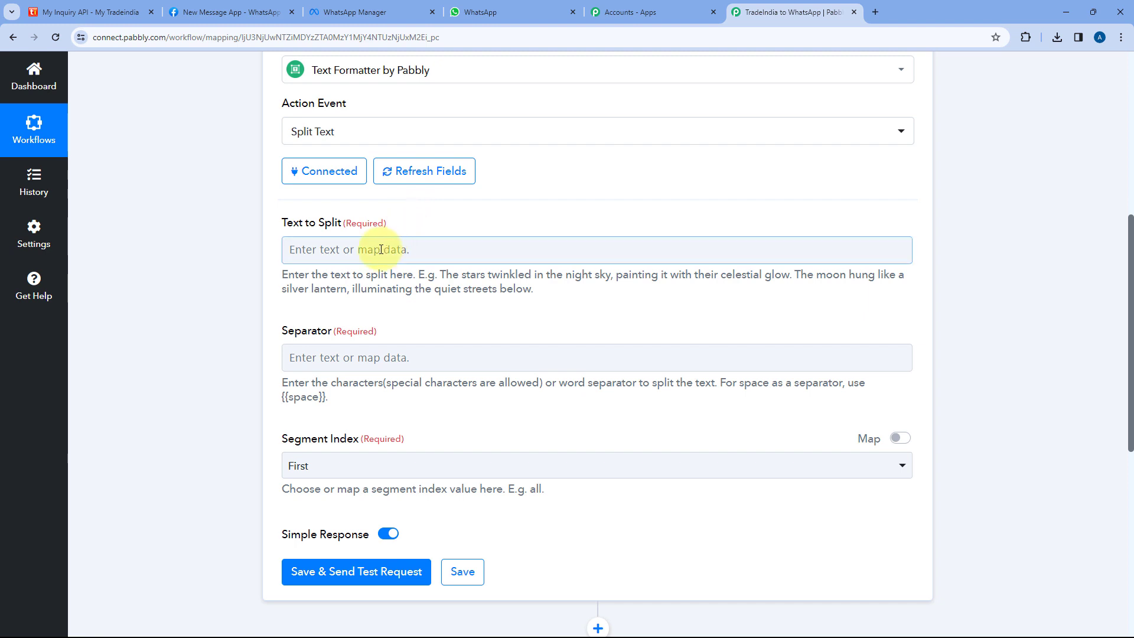
click(358, 248)
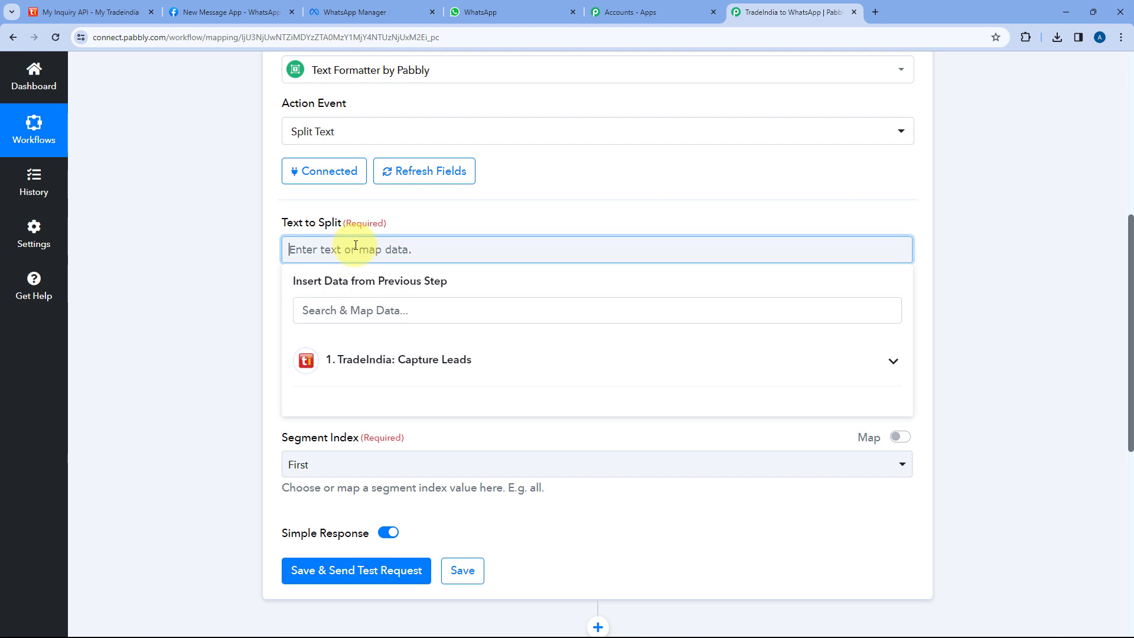
click(415, 359)
scroll(396, 398, down, 2)
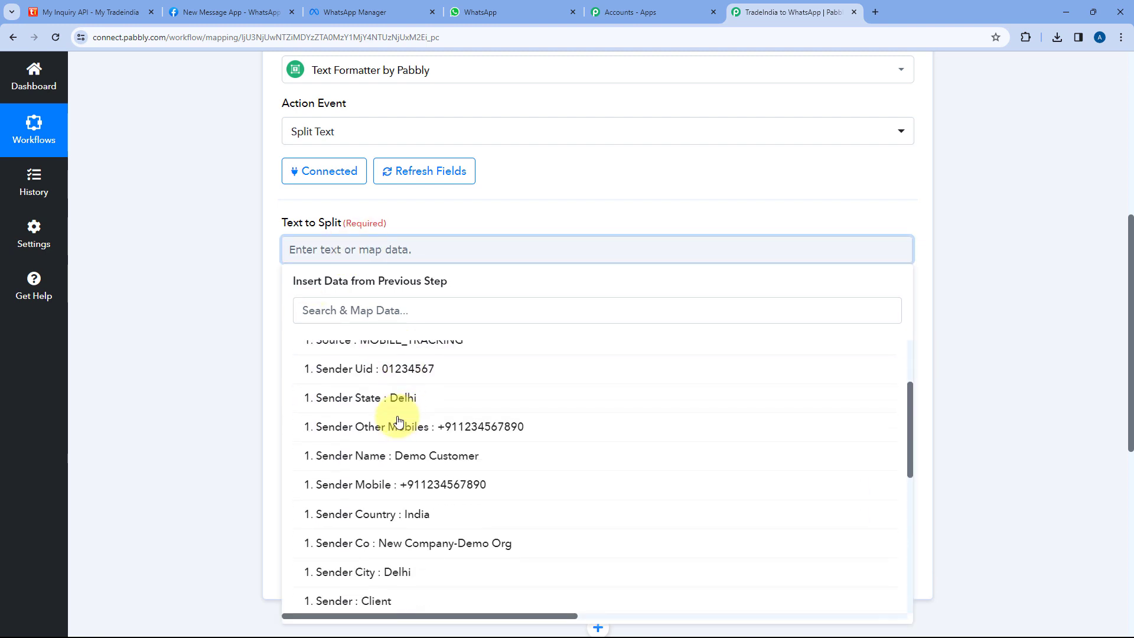
click(384, 486)
click(419, 206)
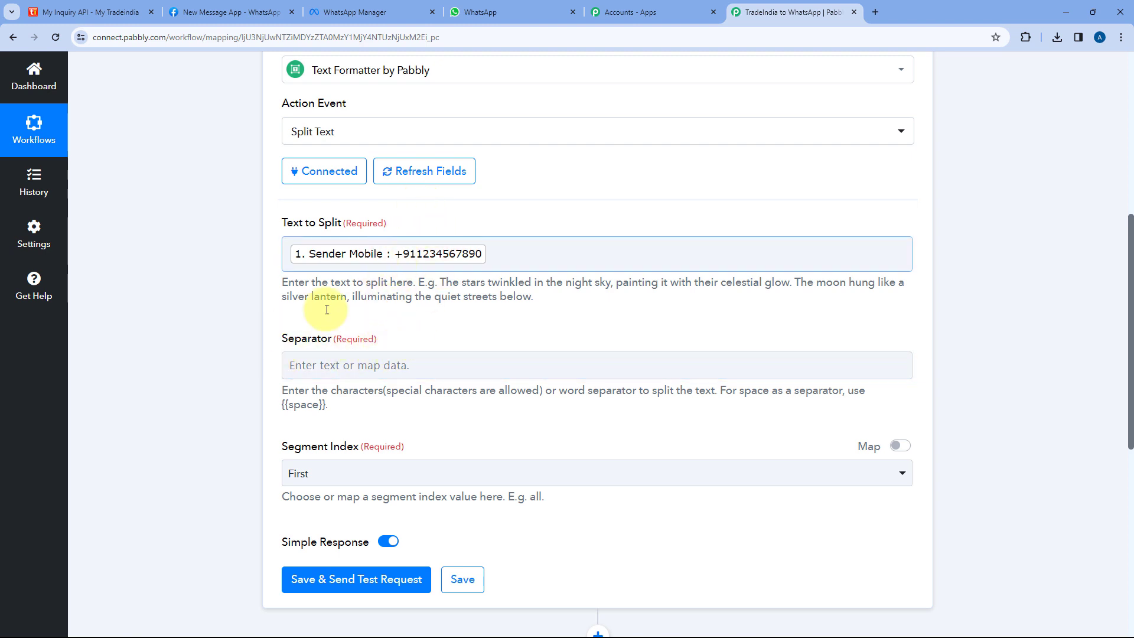
Step: Set the split's separator to + and its segment index to Second
click(314, 361)
text(+)
click(367, 316)
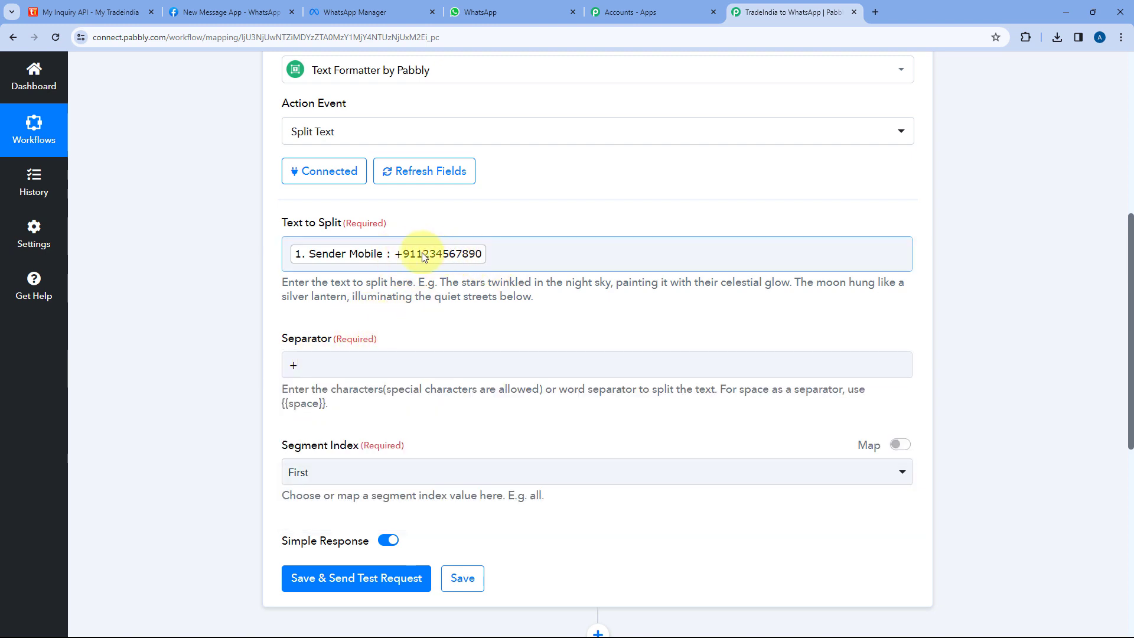
scroll(385, 327, down, 2)
click(372, 360)
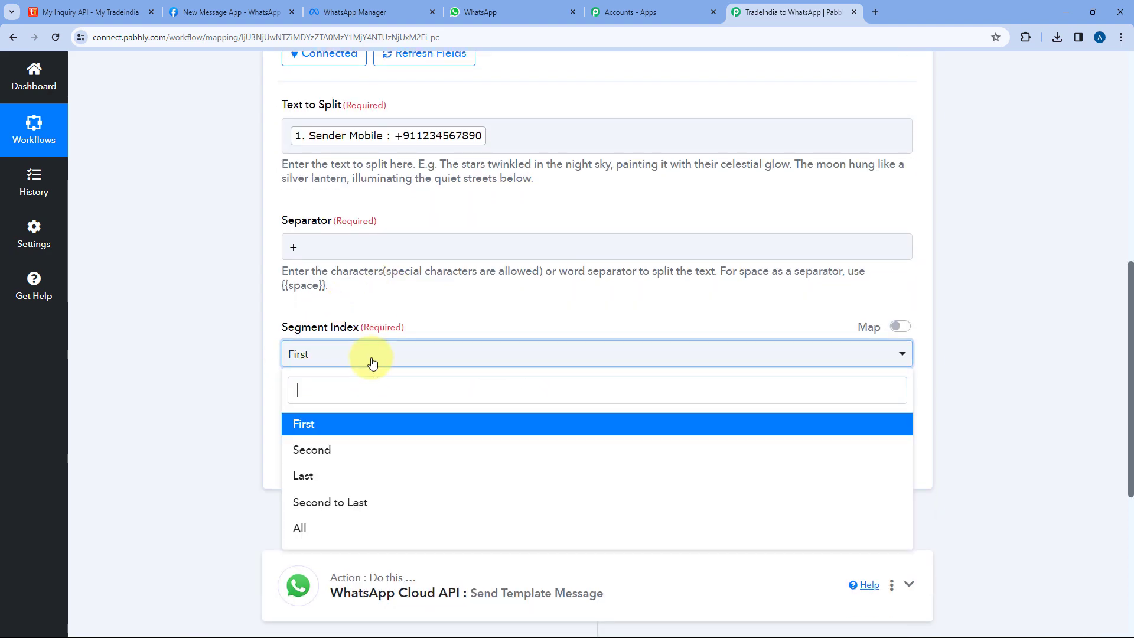
click(320, 451)
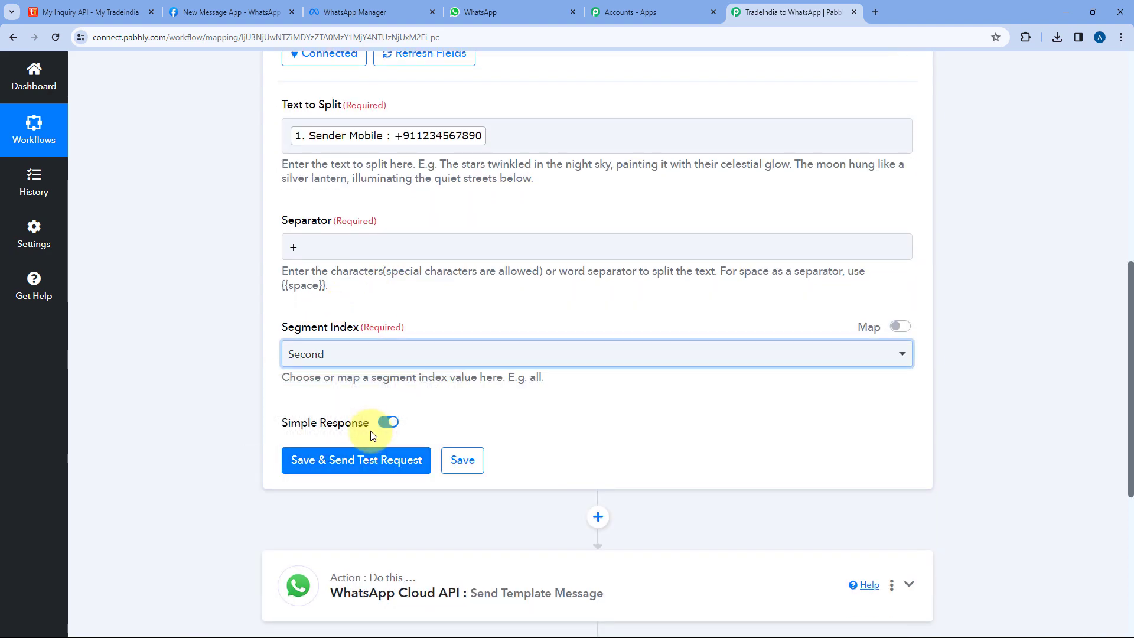
Step: Save the Split Text action with a test request and check the Result value in its response
click(363, 462)
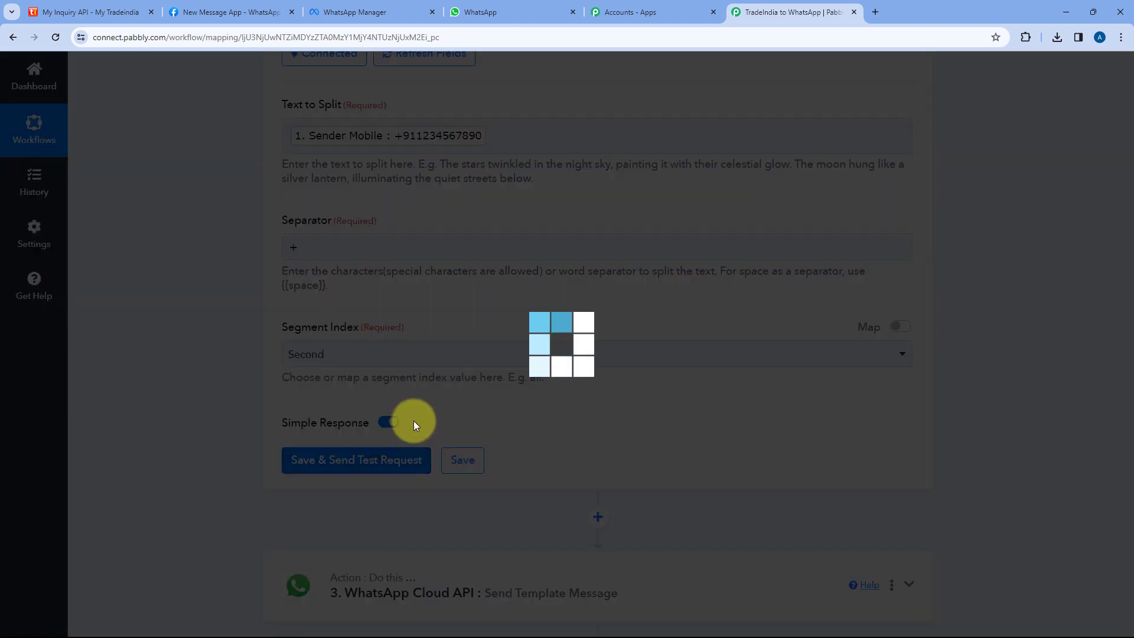
scroll(431, 398, down, 1)
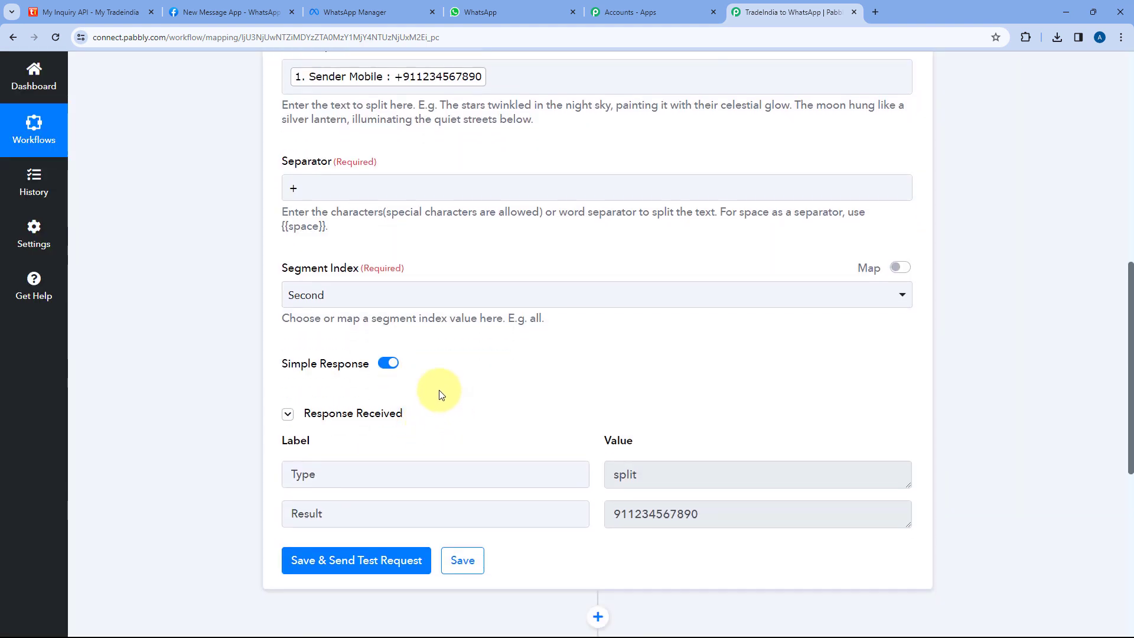
scroll(626, 449, down, 1)
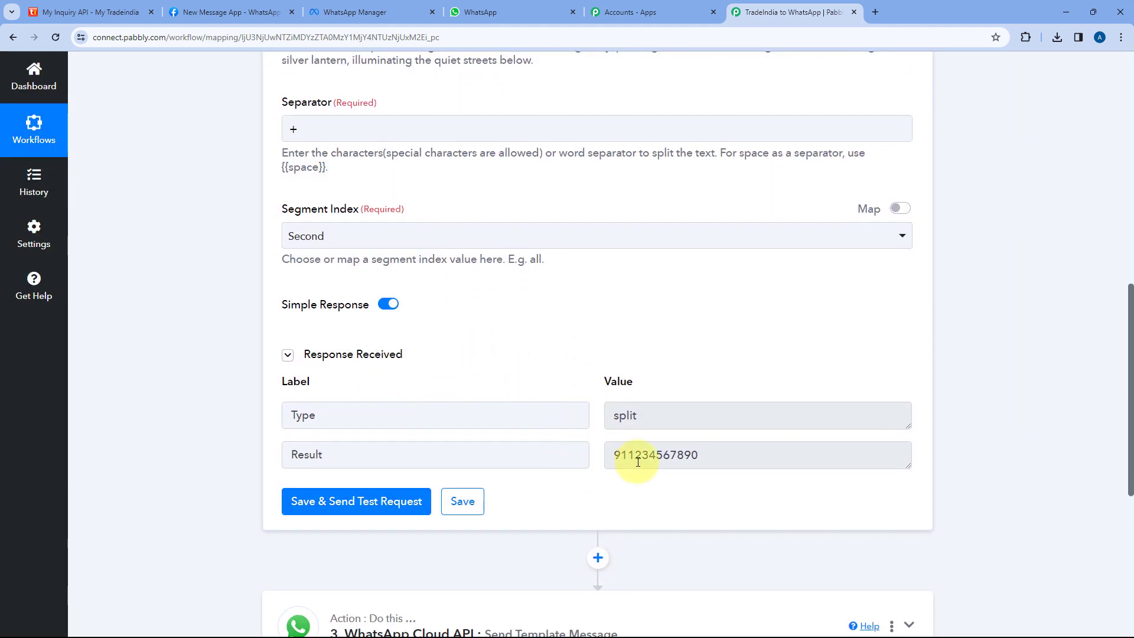
click(607, 455)
drag(716, 455, 607, 458)
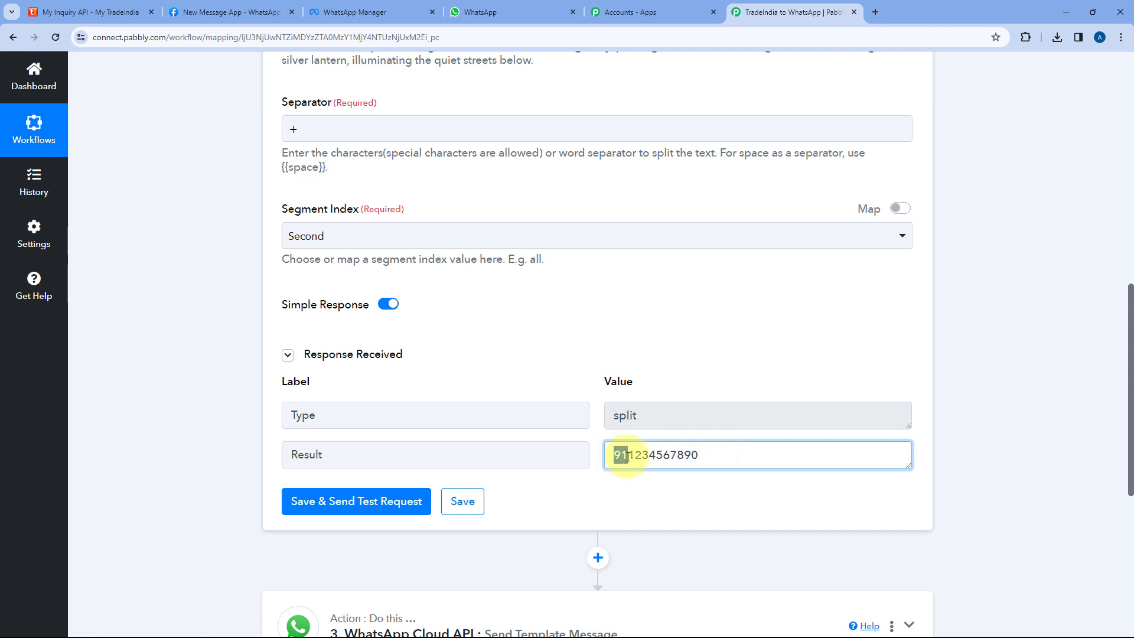
click(596, 411)
scroll(581, 360, down, 2)
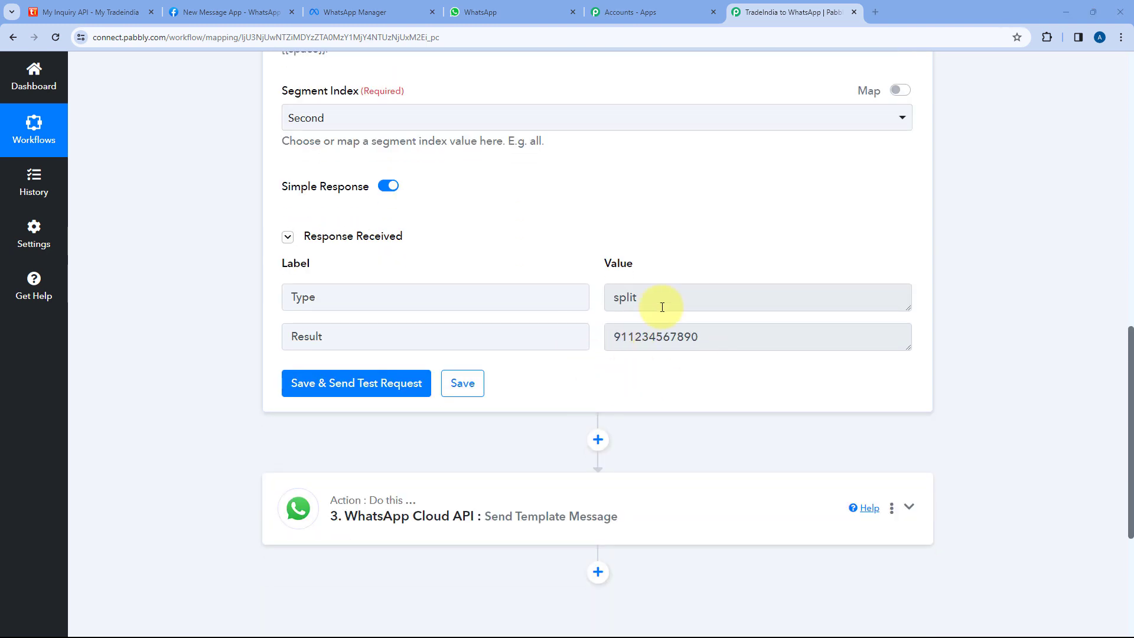
drag(724, 336, 618, 340)
click(600, 338)
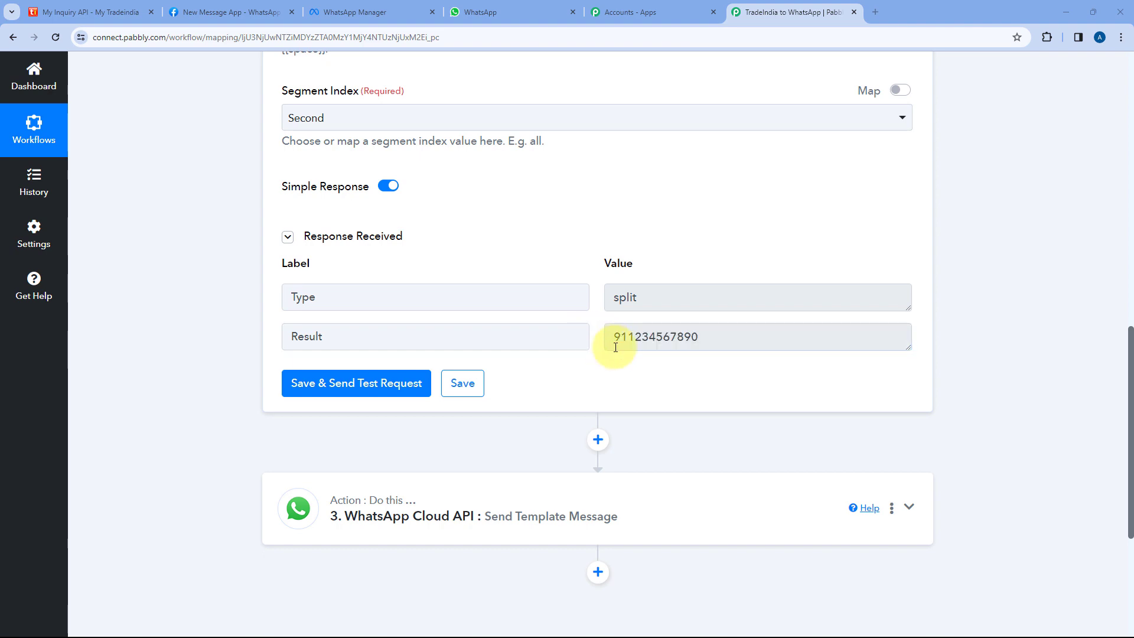
Step: Replace the Recipient Mobile Number mapping in the WhatsApp Cloud API action with the Split Text step's Result value
scroll(649, 345, down, 3)
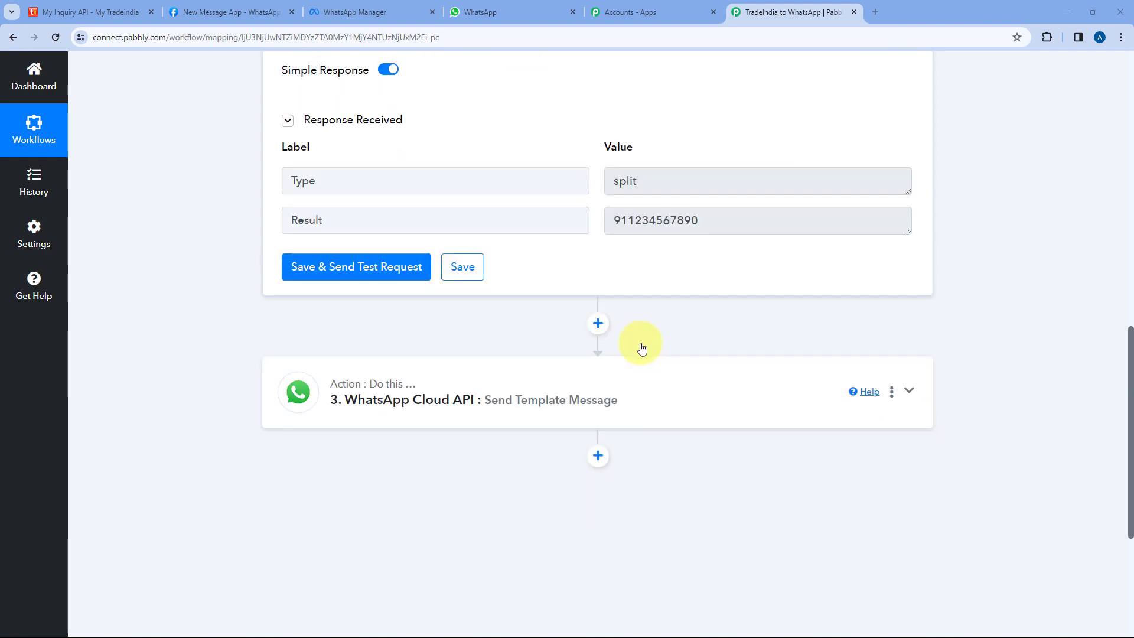
click(512, 335)
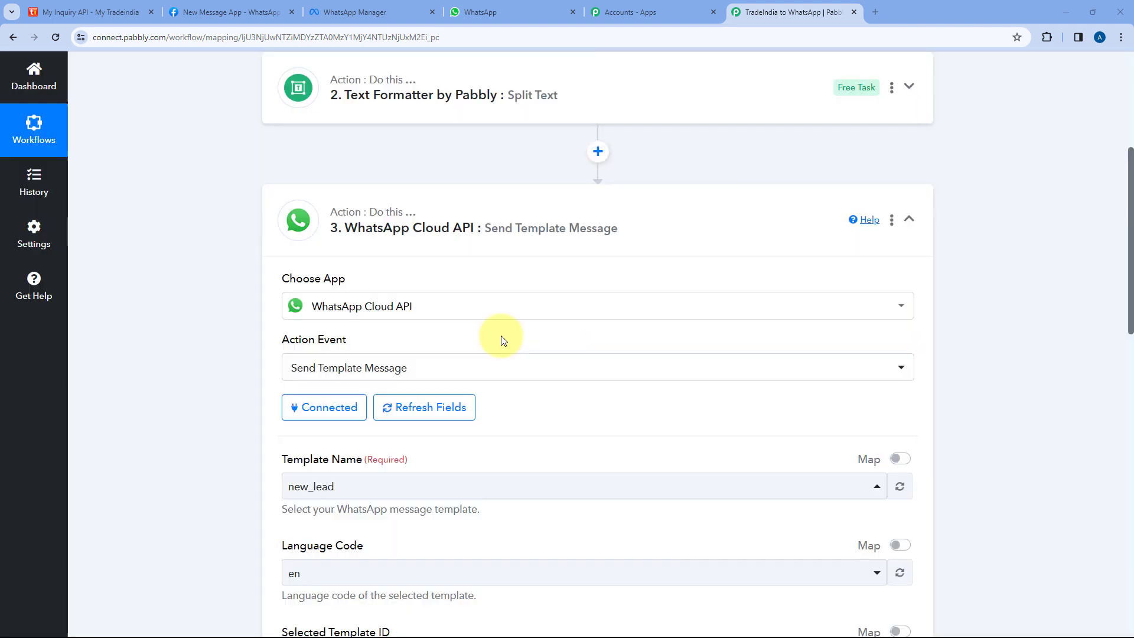
scroll(203, 360, down, 8)
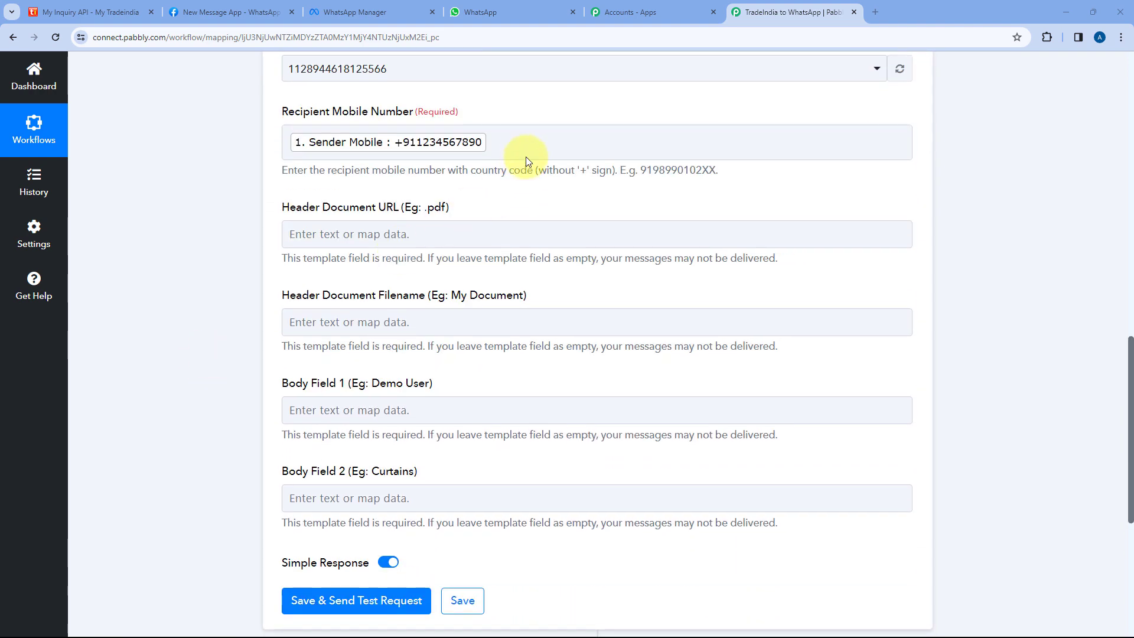
click(526, 155)
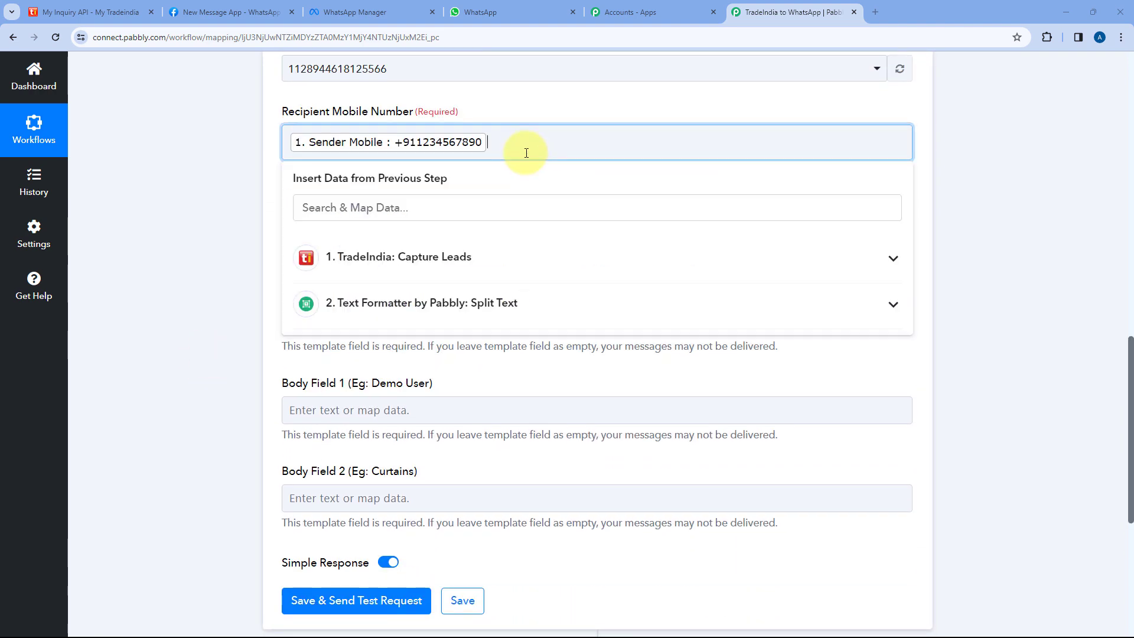
key(BackSpace)
click(395, 297)
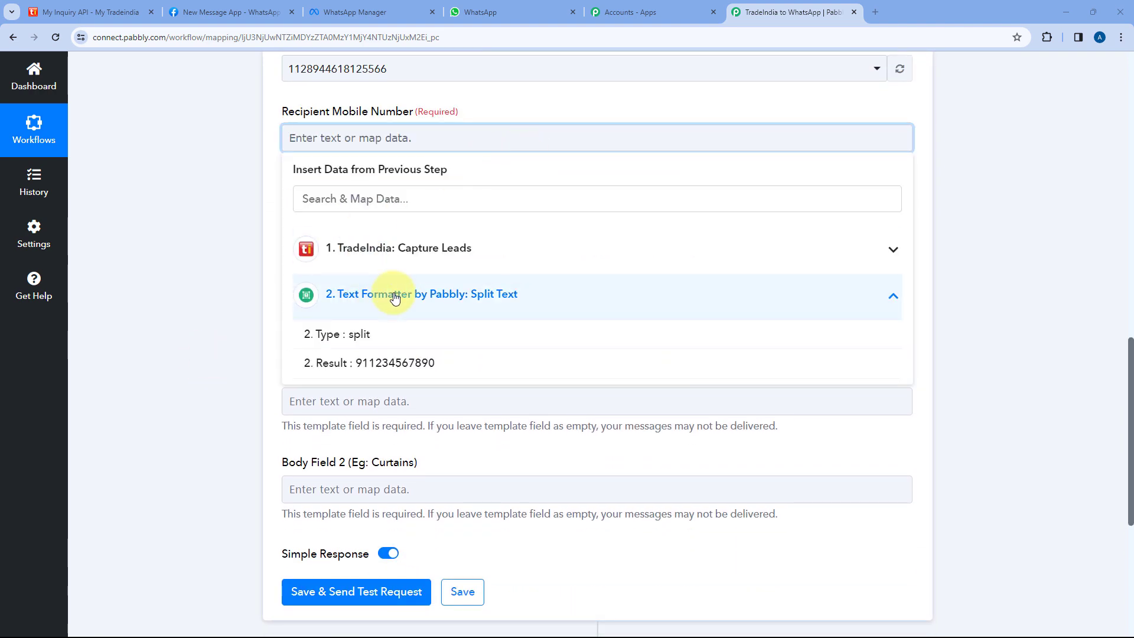
click(361, 362)
click(271, 145)
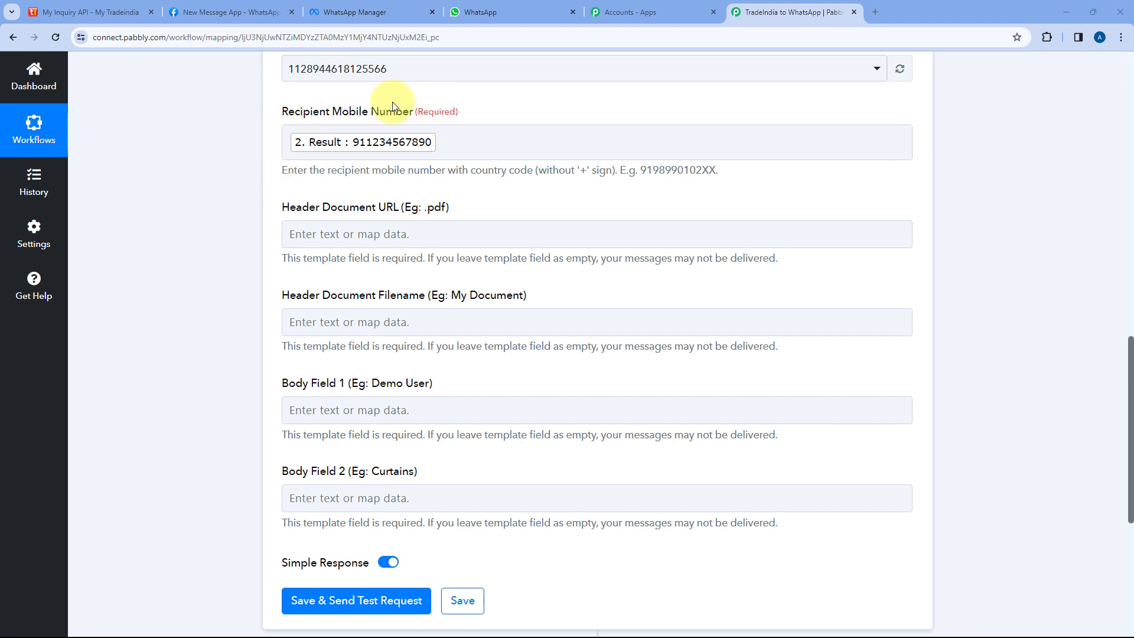
click(385, 190)
Step: Compare the new_lead template's header and message preview in WhatsApp Manager with the action's header document fields
click(343, 12)
scroll(578, 298, down, 1)
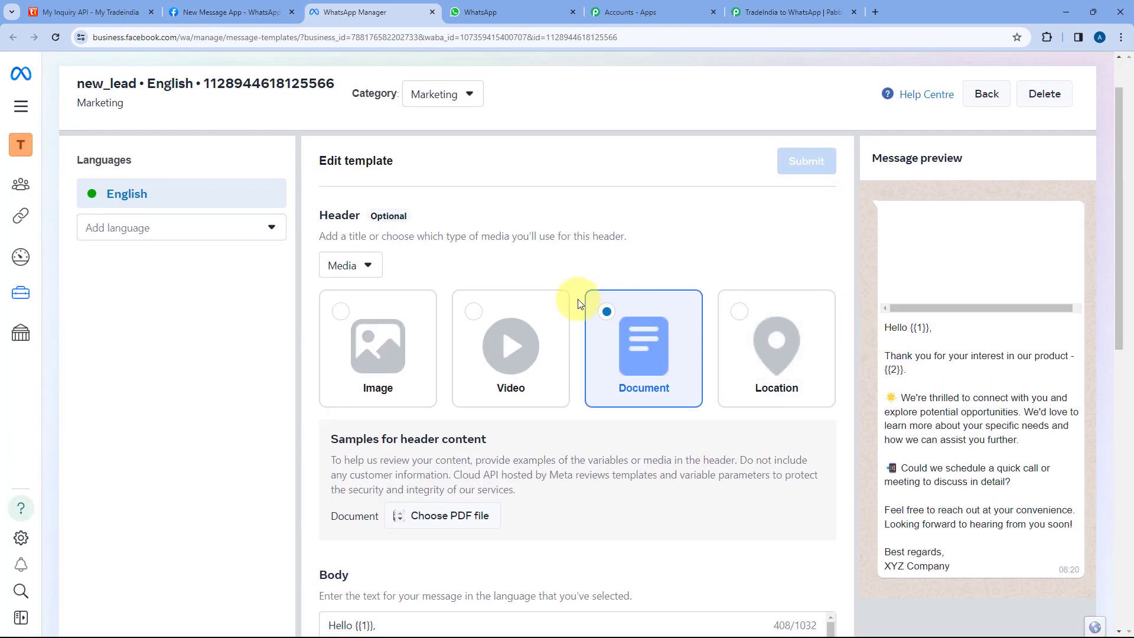
scroll(663, 230, down, 1)
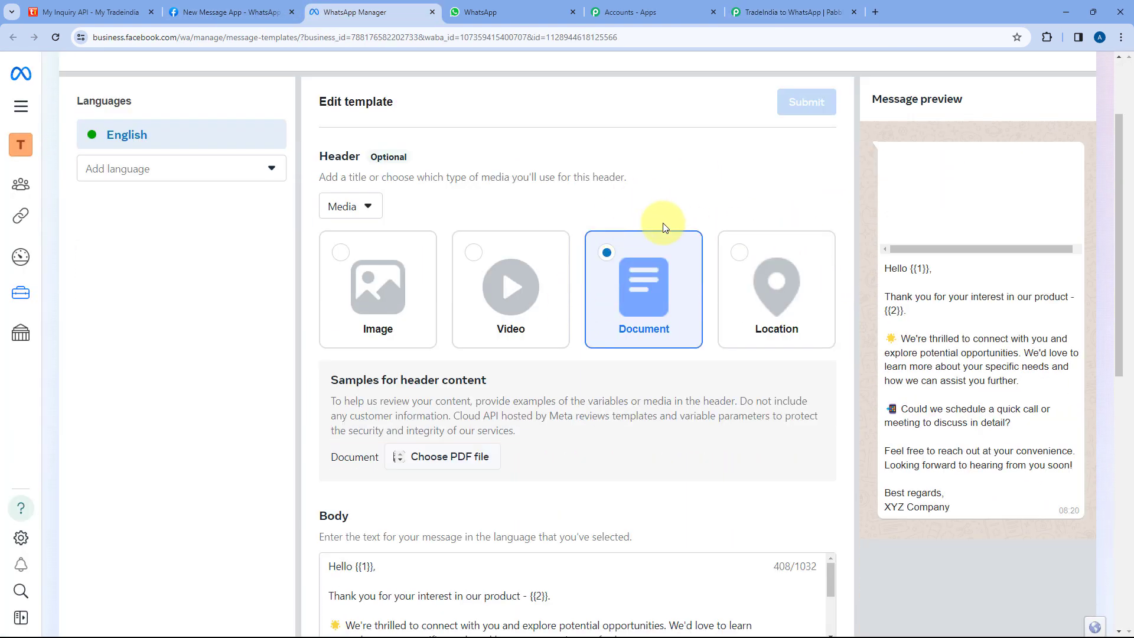
click(795, 12)
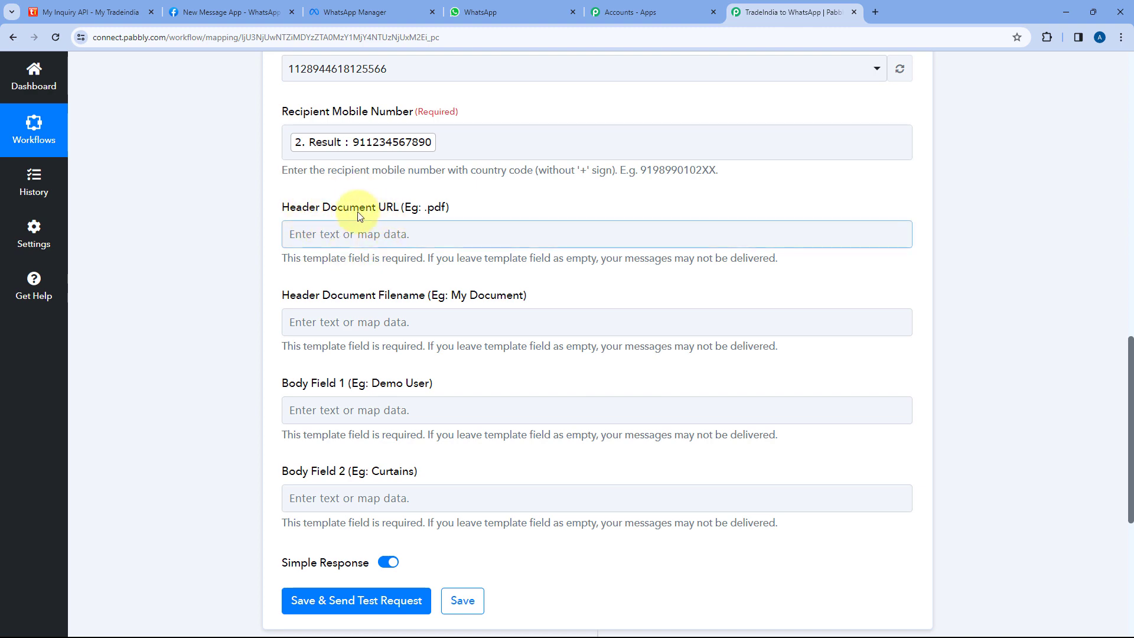
click(345, 241)
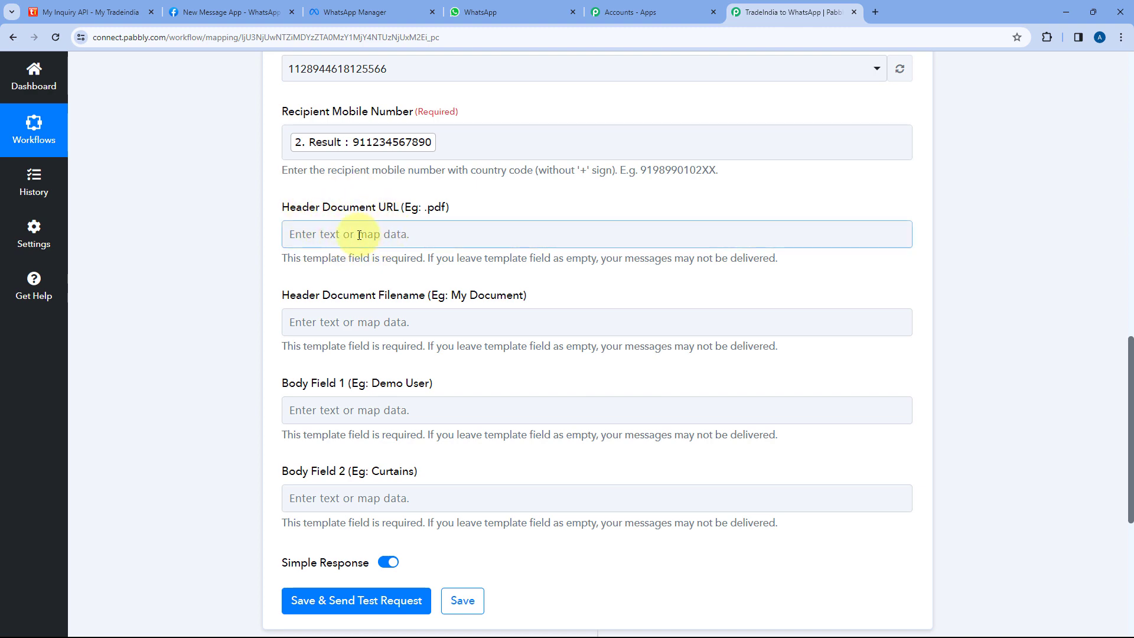
click(343, 12)
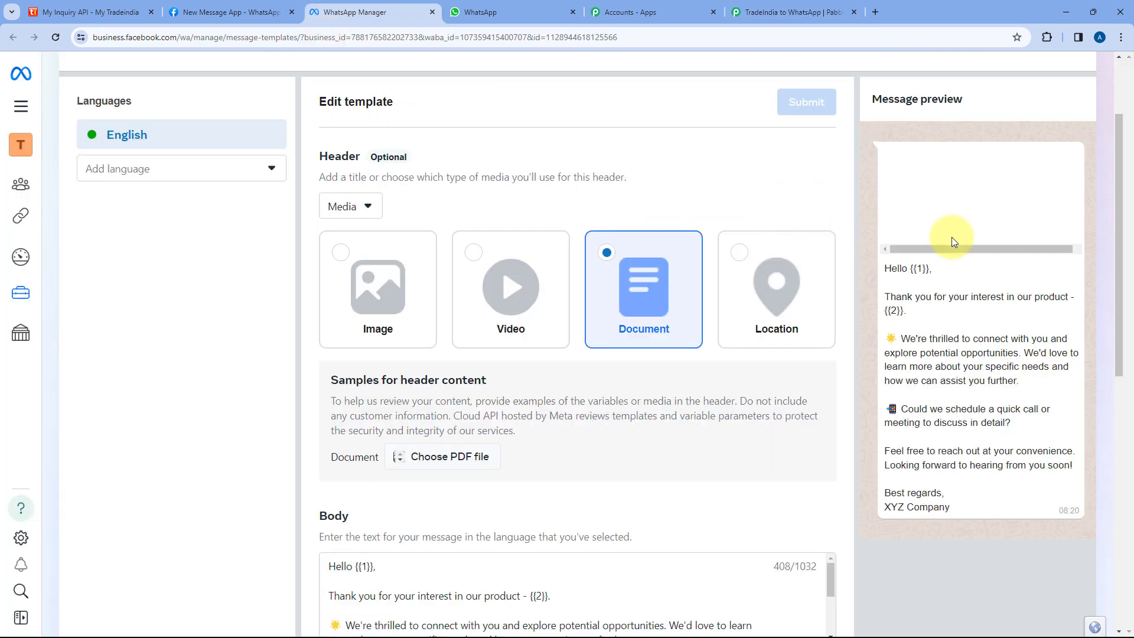
click(771, 7)
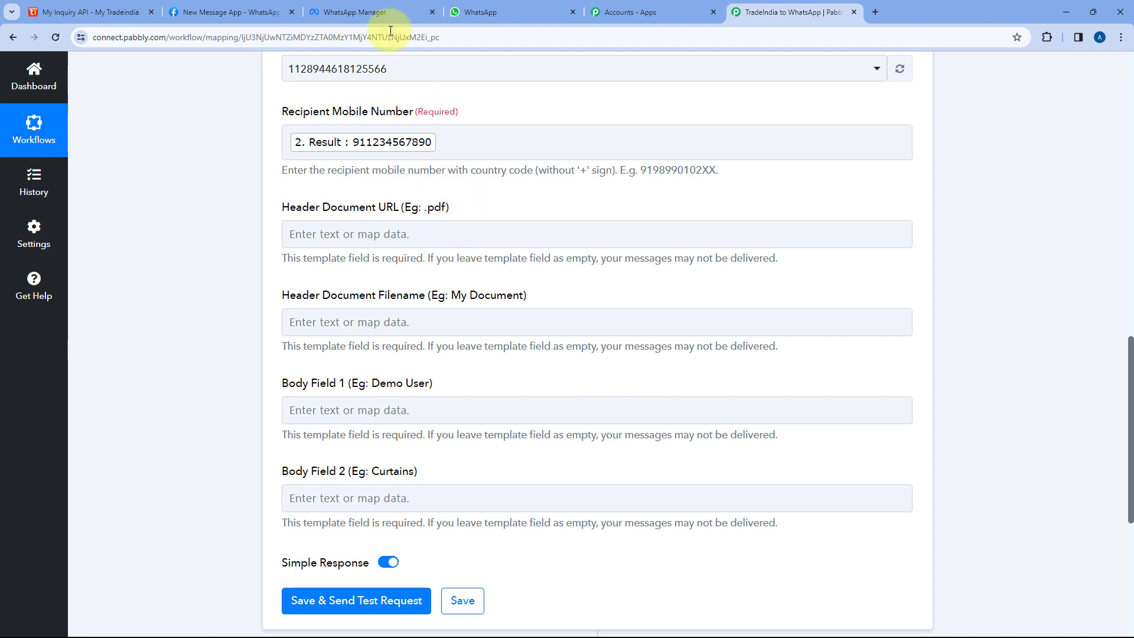
click(357, 12)
scroll(752, 334, down, 1)
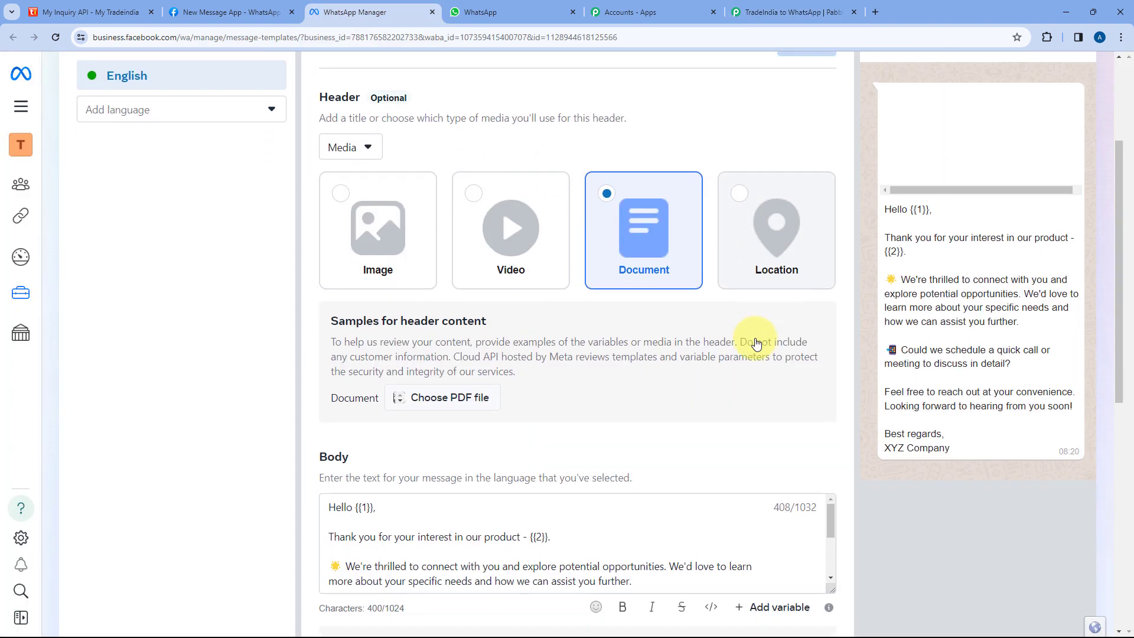
click(825, 7)
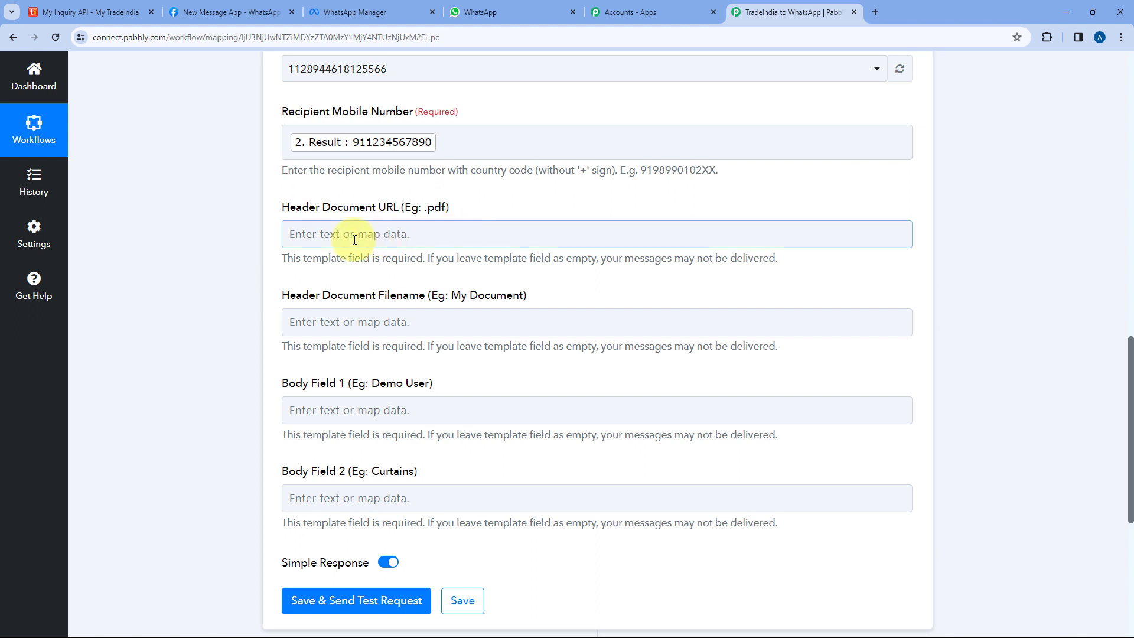
right_click(308, 228)
click(346, 343)
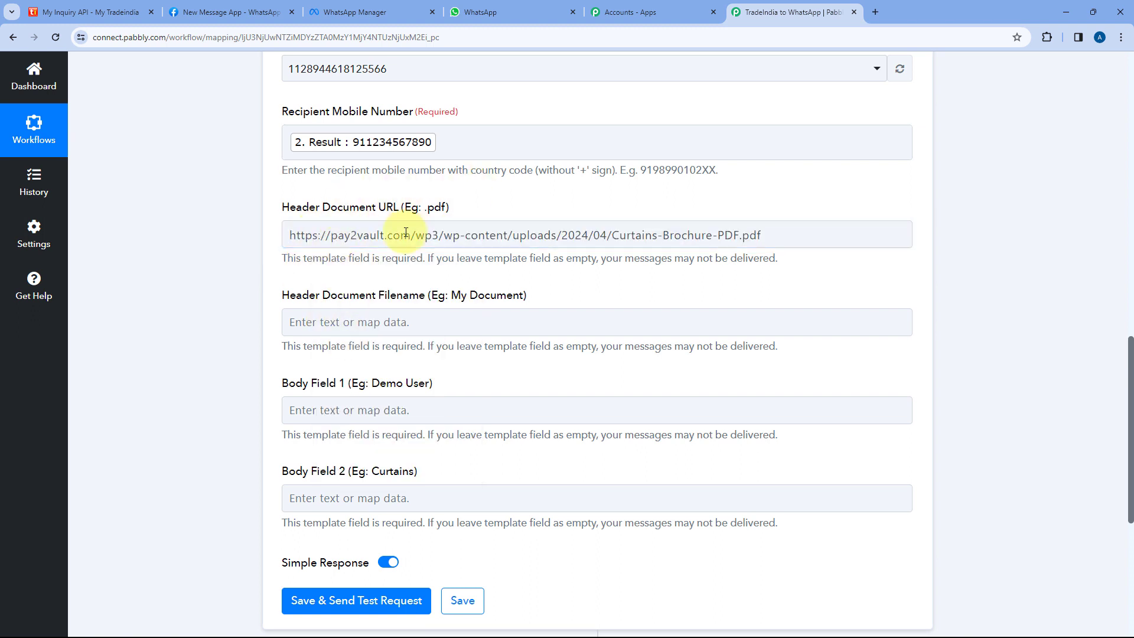
click(577, 236)
click(596, 204)
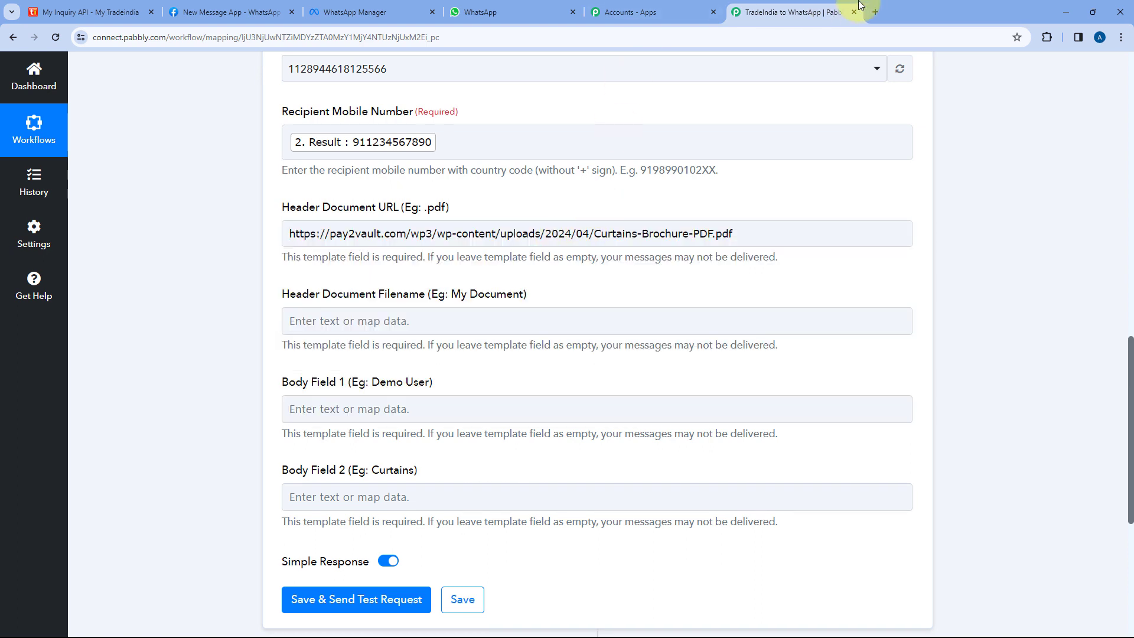
Step: Open the Curtains-Brochure-PDF.pdf link in a separate browser tab, look through the brochure and close it
click(877, 12)
text(https://pay2vault.com/wp3/wp-content/uploads/2024/04/Curtains-Brochure-PDF.pdf)
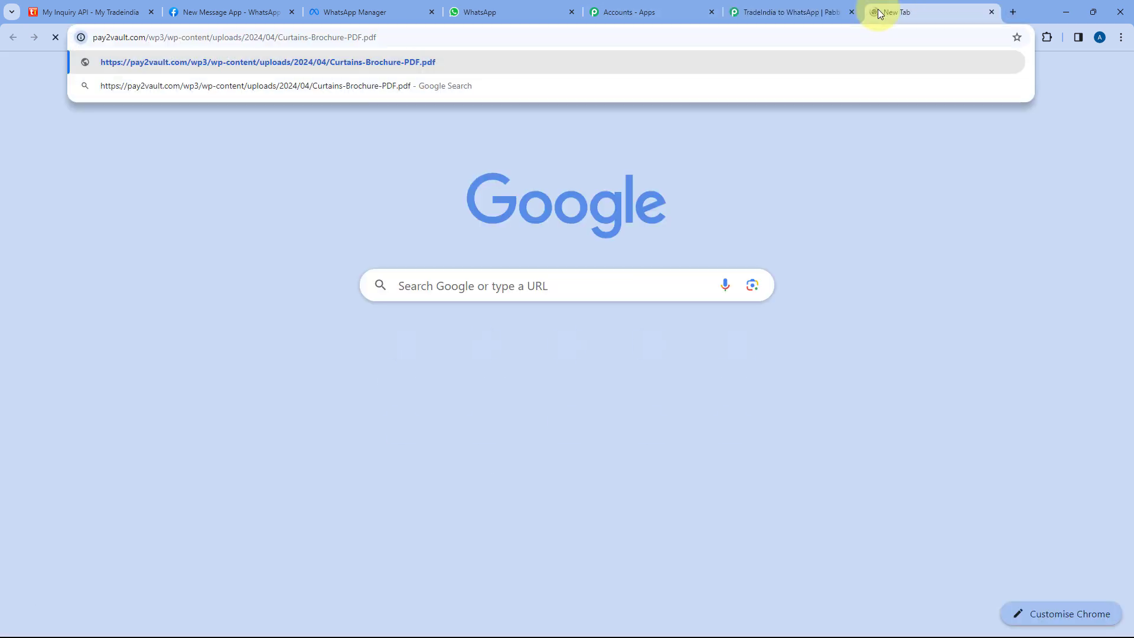
key(Return)
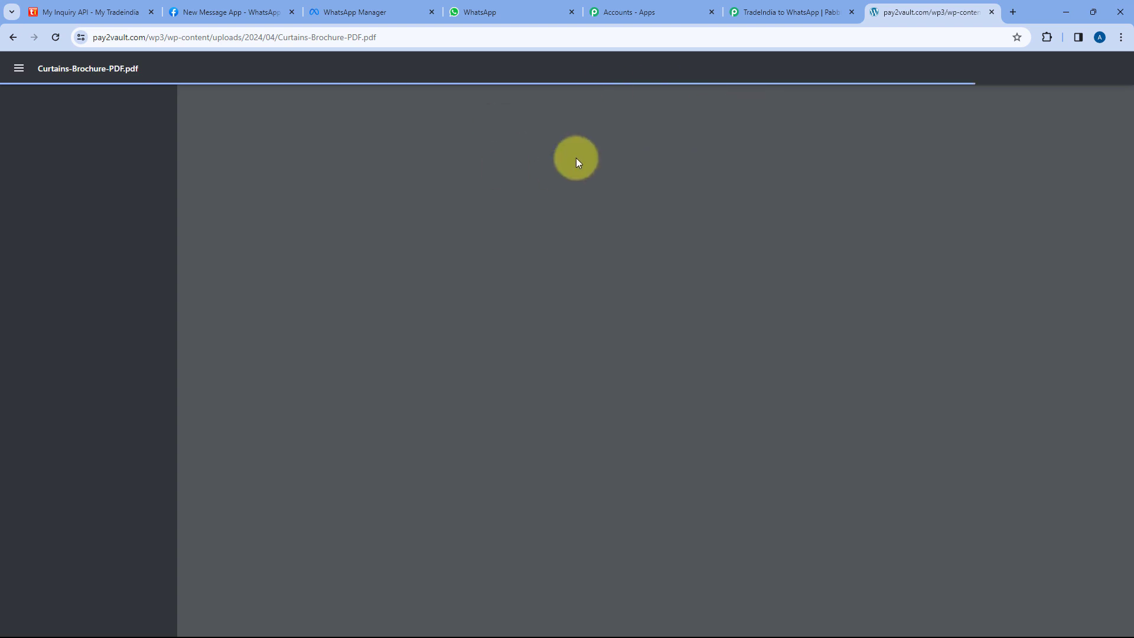
scroll(587, 190, down, 4)
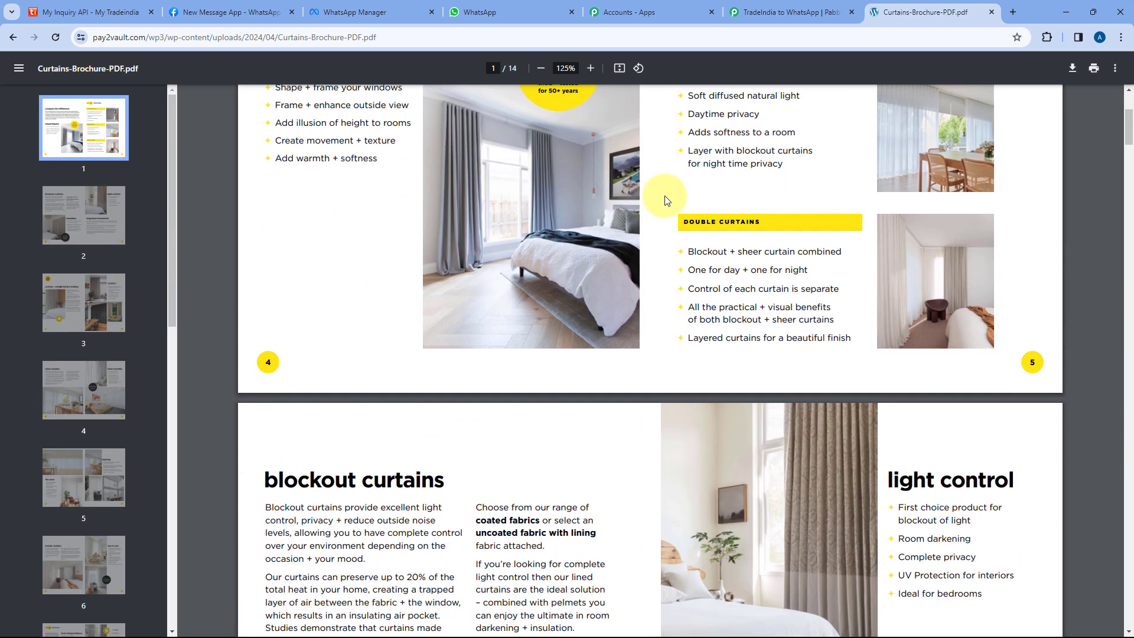
scroll(660, 190, up, 5)
click(992, 12)
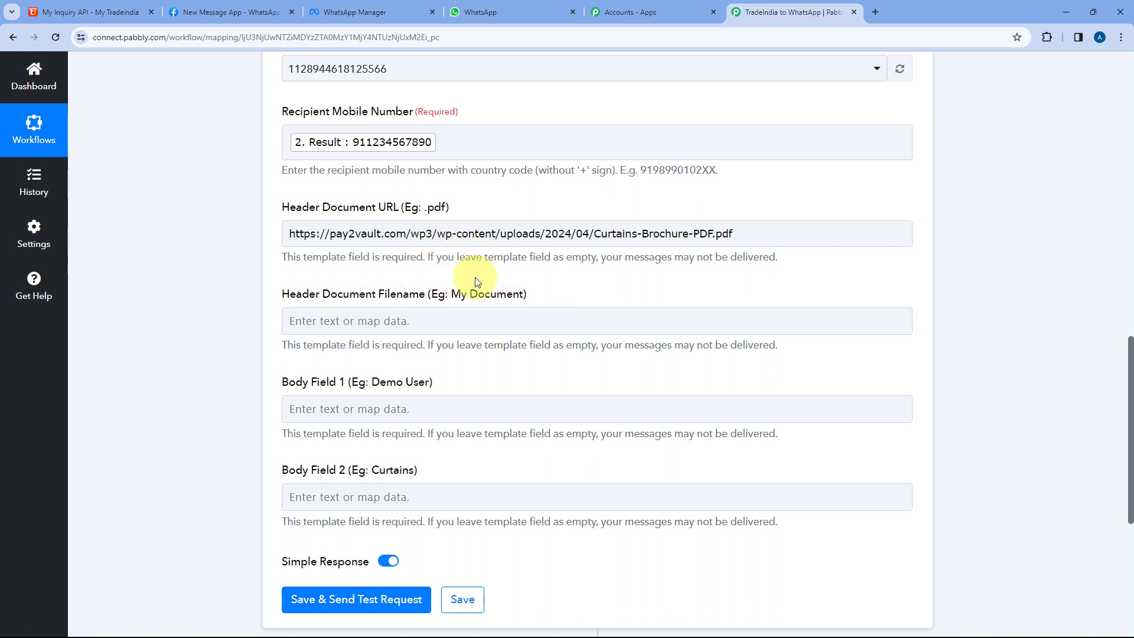
Step: Set the Header Document Filename to Curtains Brochure, reusing the name from the document URL
click(607, 231)
drag(595, 234, 689, 239)
click(263, 305)
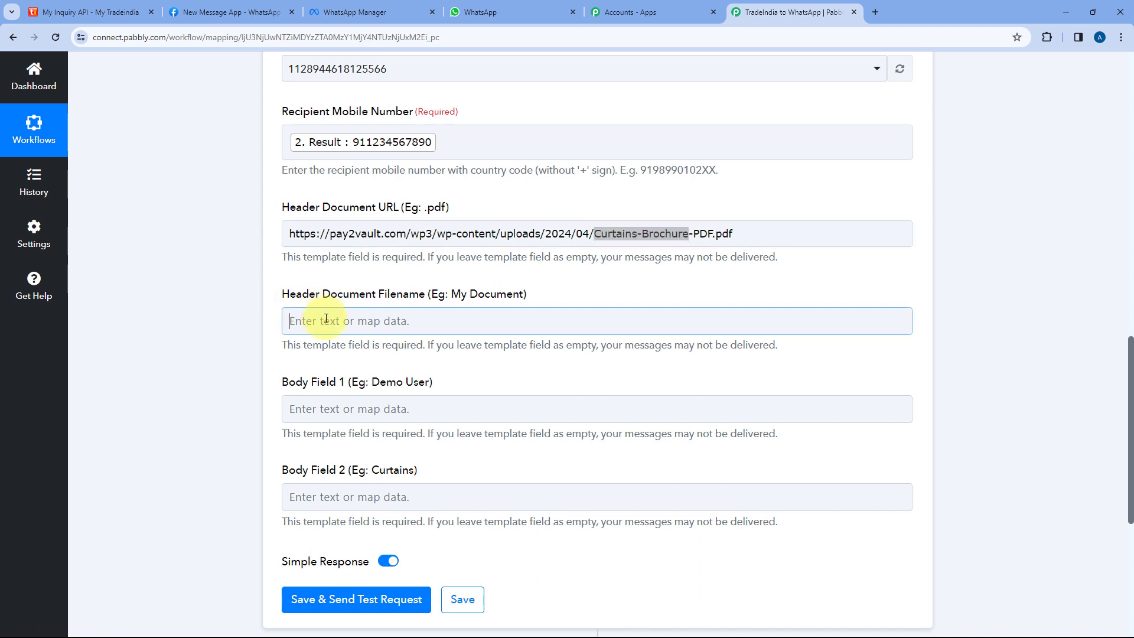
click(378, 322)
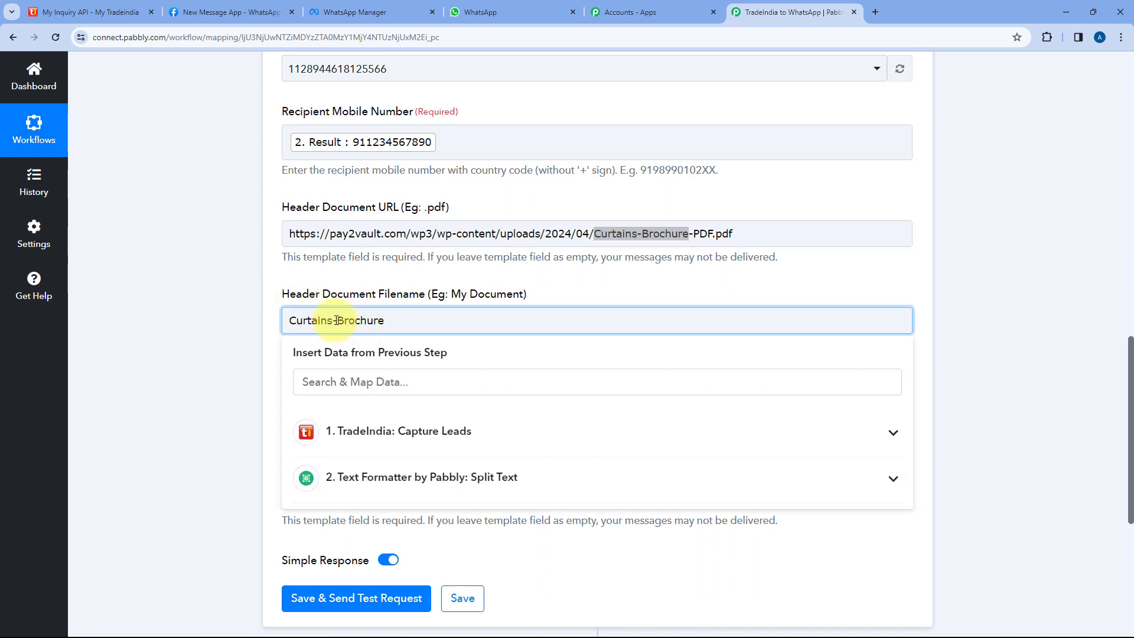
click(383, 283)
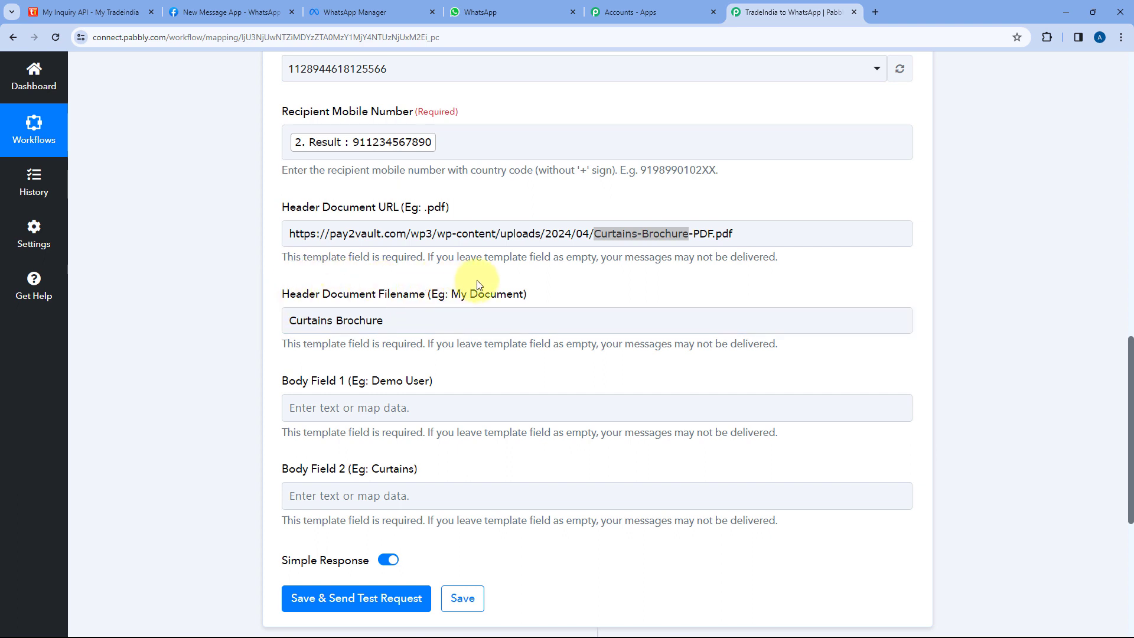
Step: Compare Body Field 1 and Body Field 2 with the variables in the new_lead template's message preview
scroll(473, 286, down, 2)
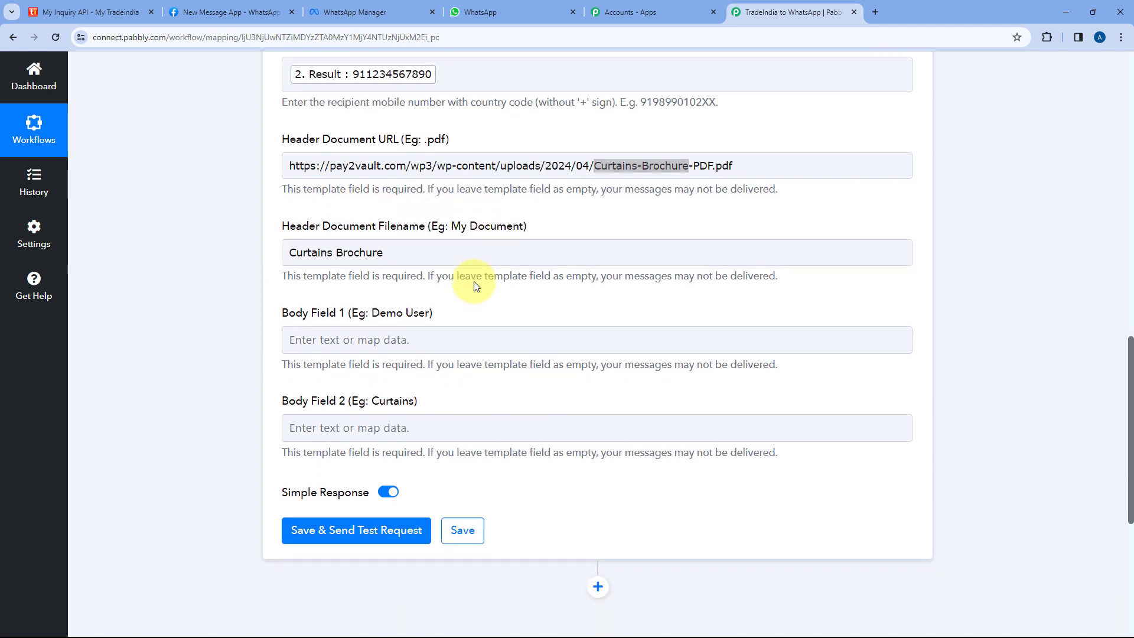
drag(279, 275, 340, 266)
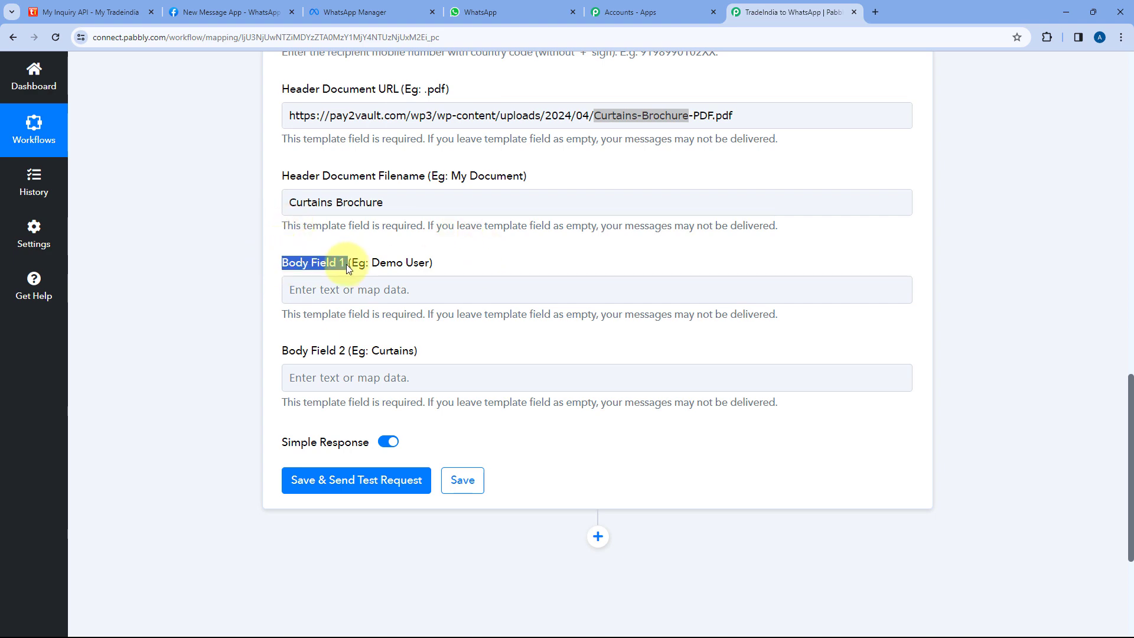
drag(278, 353, 341, 355)
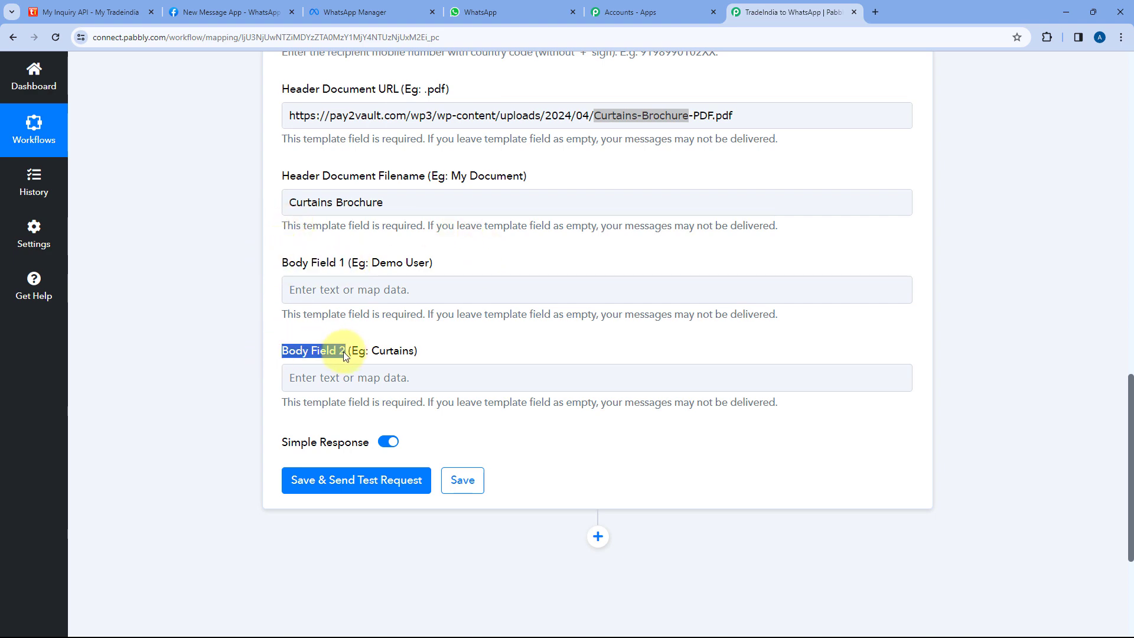
click(366, 12)
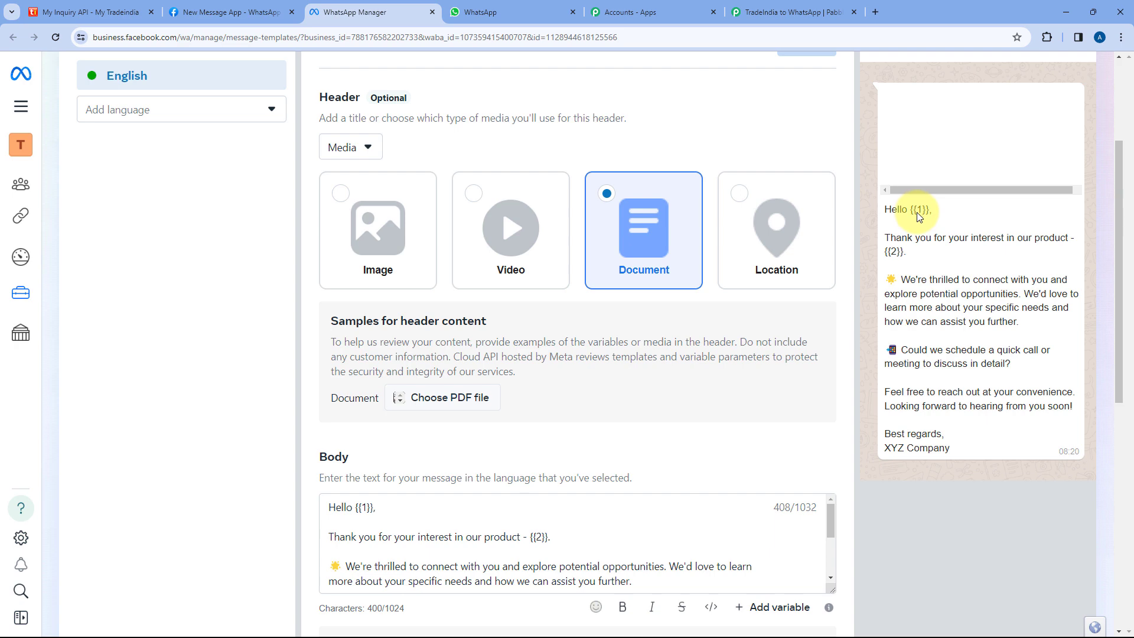
click(788, 12)
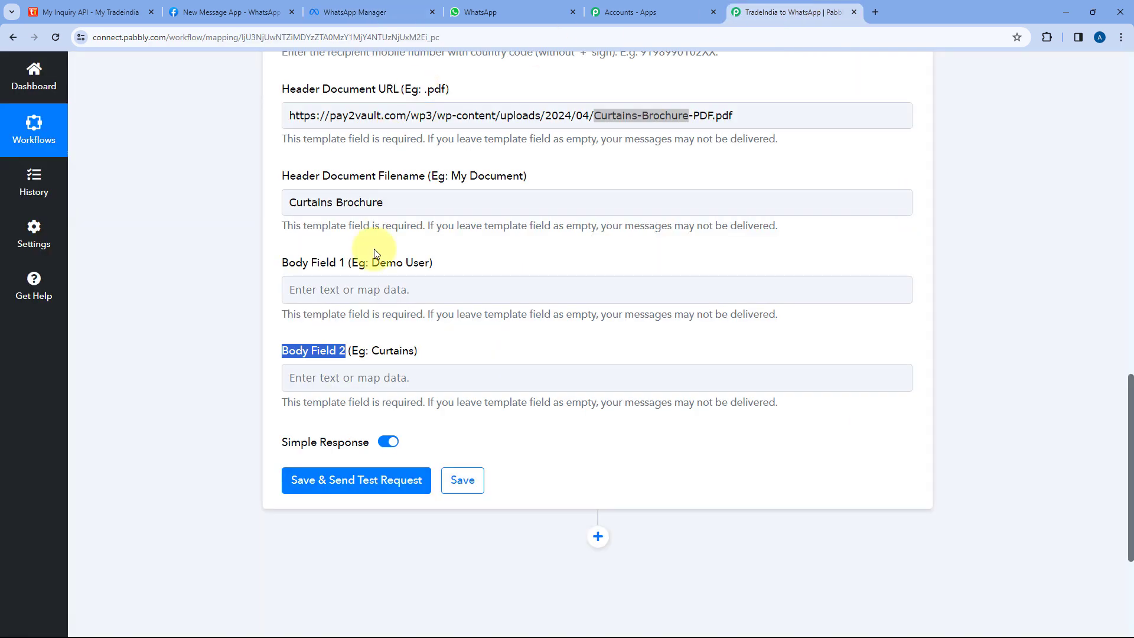
Step: Map the TradeIndia trigger's Sender Name value as Body Field 1, matching the template's {{1}} variable
click(334, 290)
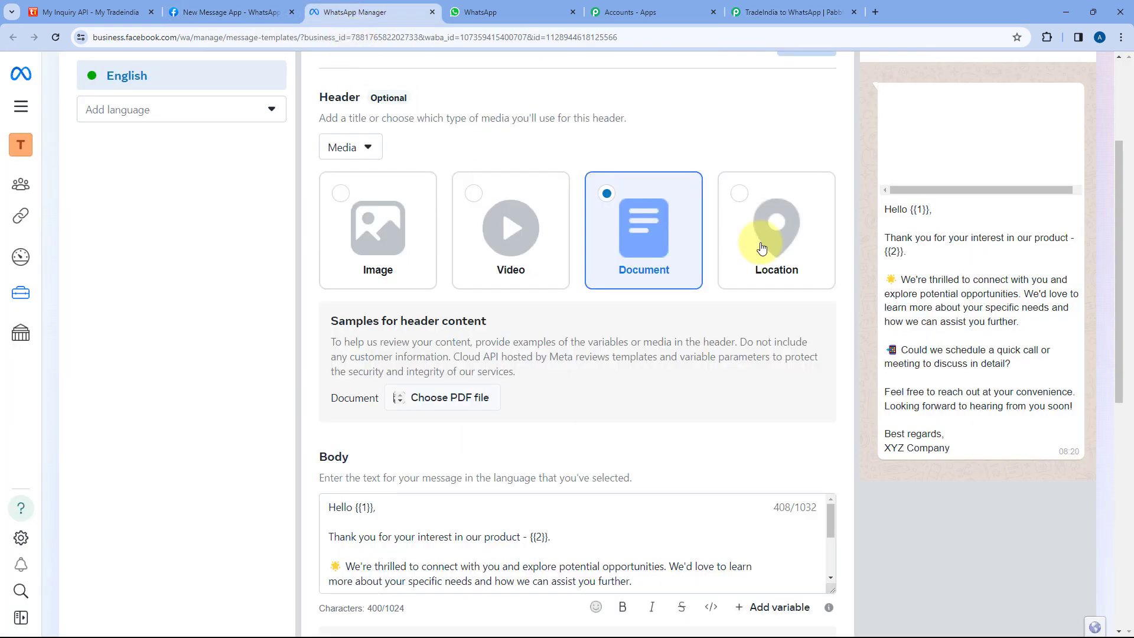
click(355, 12)
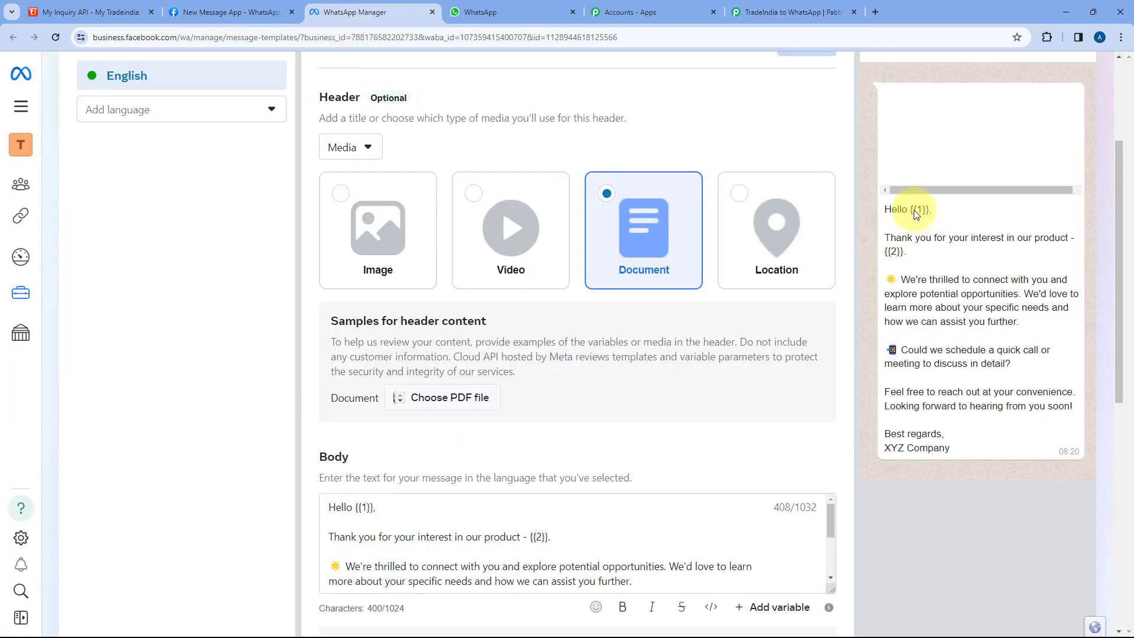
click(792, 12)
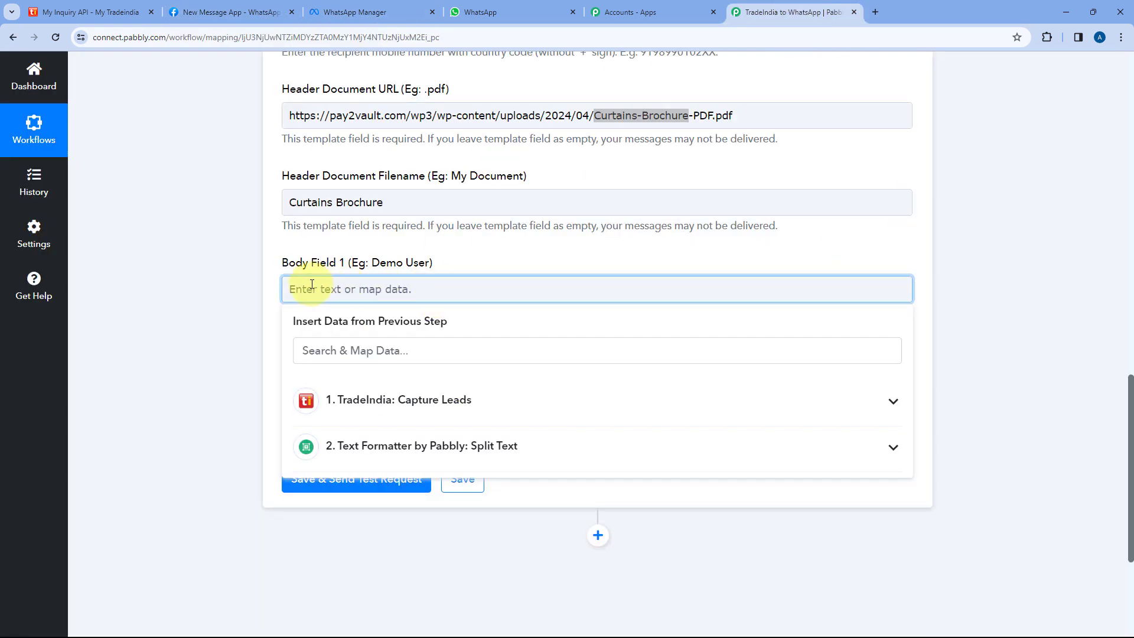
scroll(296, 248, down, 1)
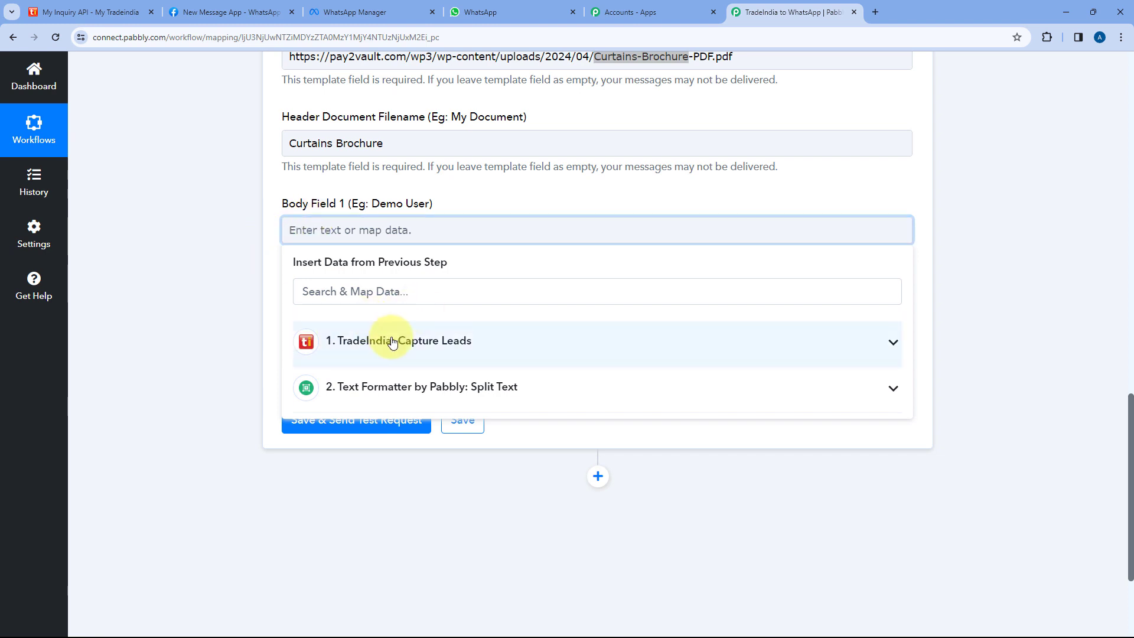
click(417, 340)
scroll(417, 409, down, 1)
scroll(408, 423, down, 2)
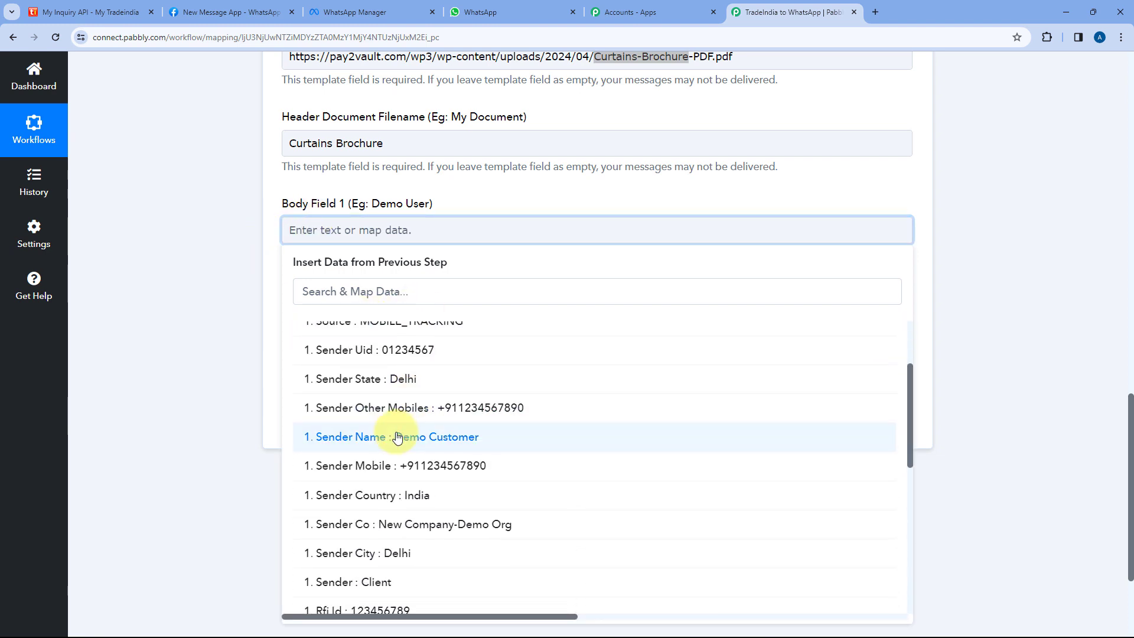
click(397, 437)
click(467, 191)
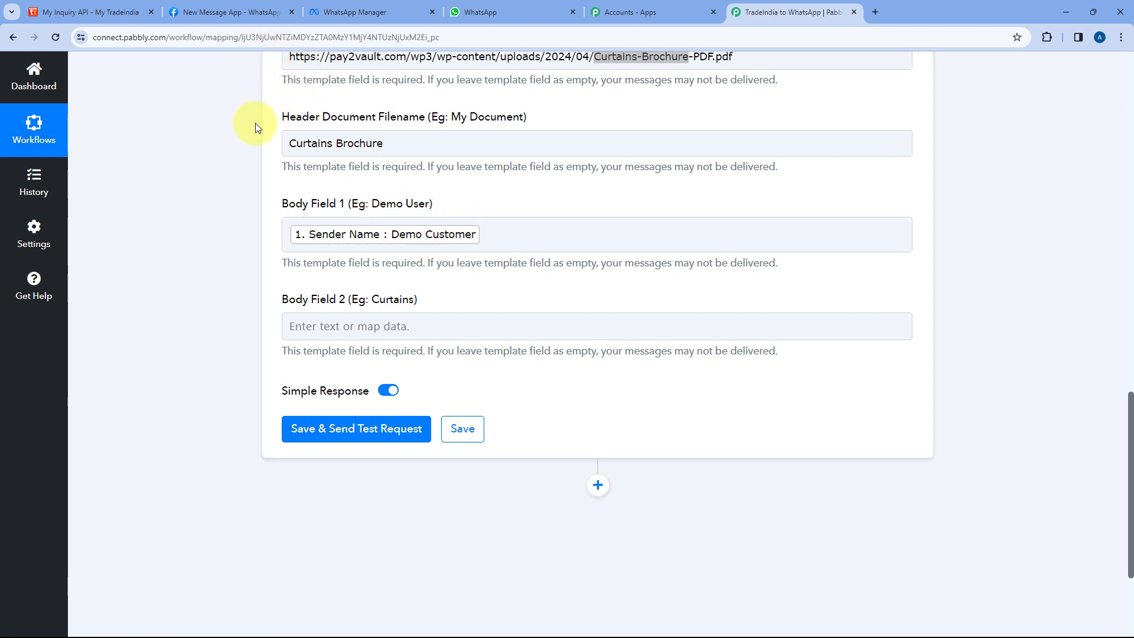
Step: Map the TradeIndia trigger's Product Name value as Body Field 2, matching the new_lead template's {{2}} variable
click(354, 11)
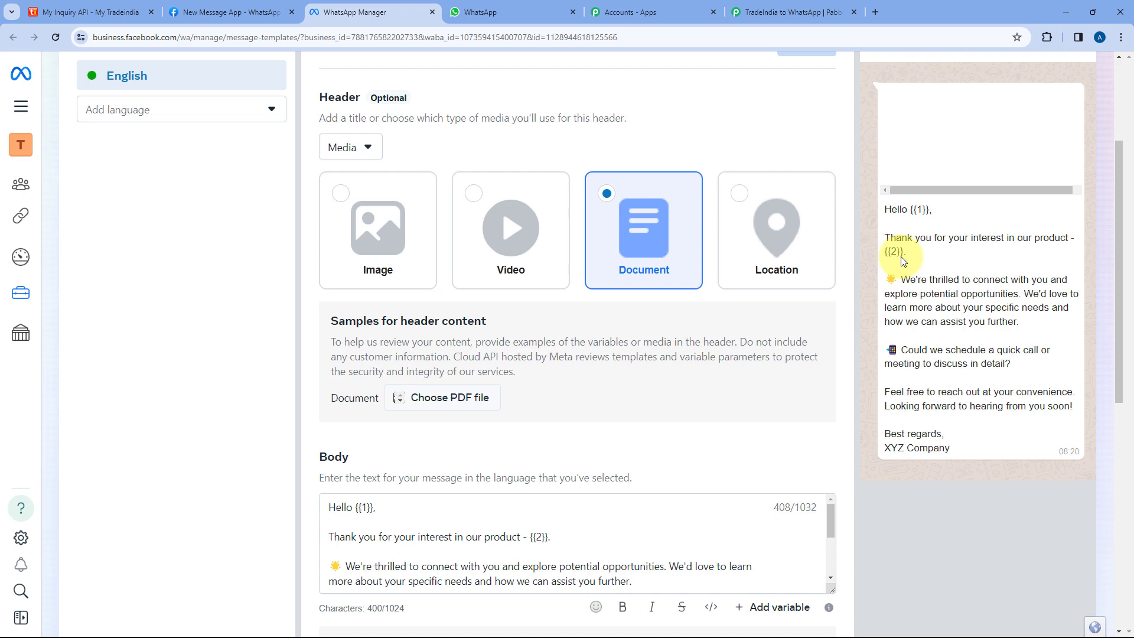
click(827, 12)
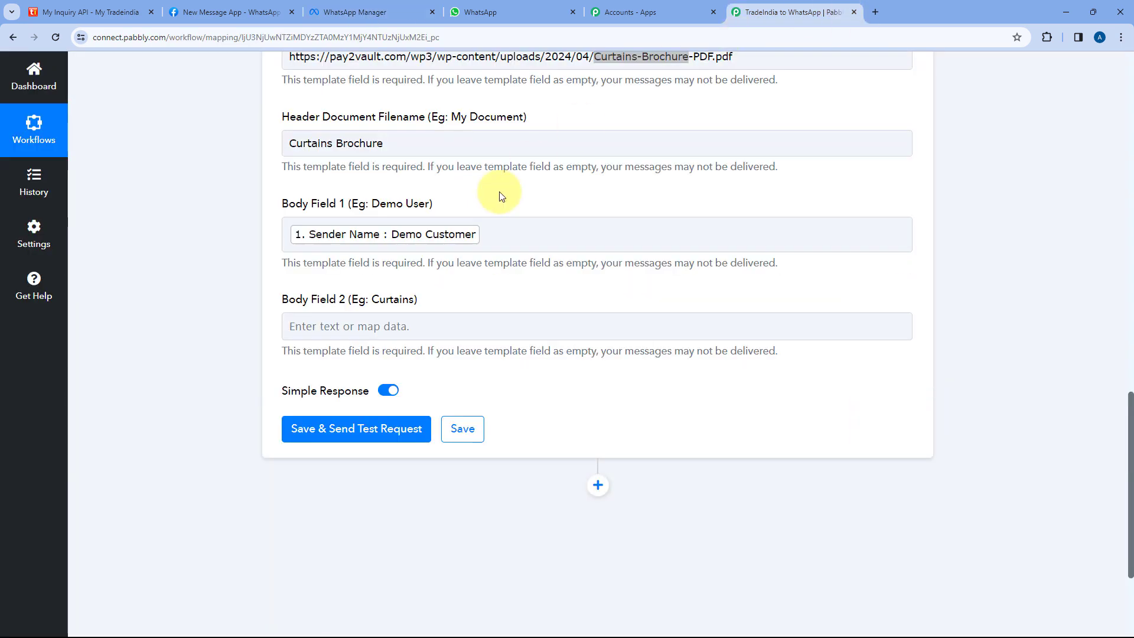
scroll(403, 298, down, 1)
click(372, 269)
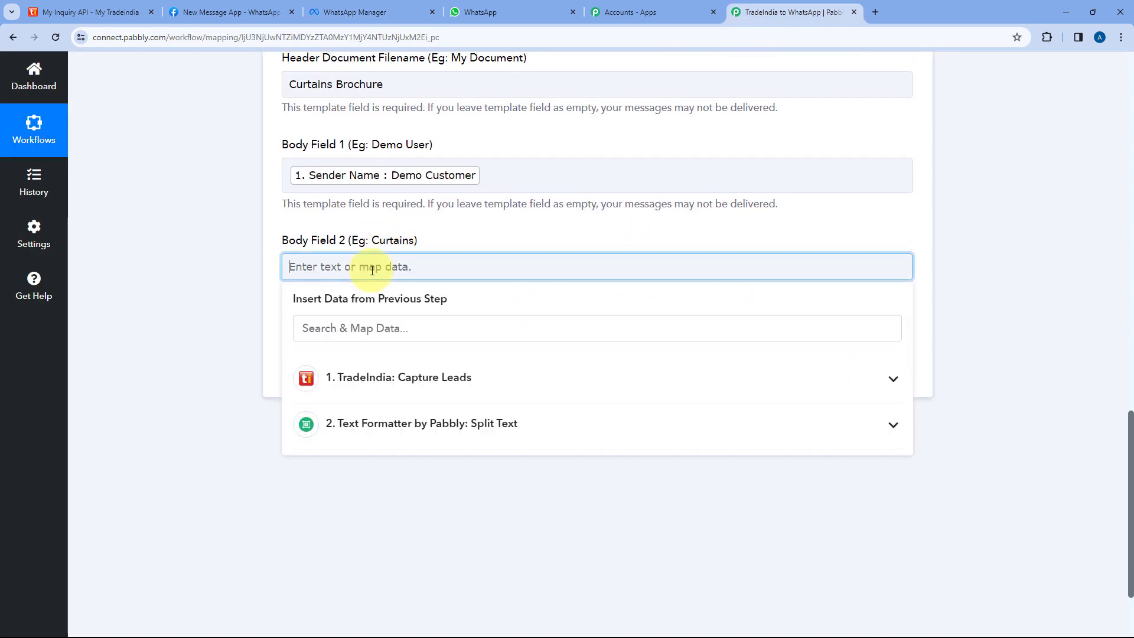
scroll(375, 264, down, 2)
click(372, 259)
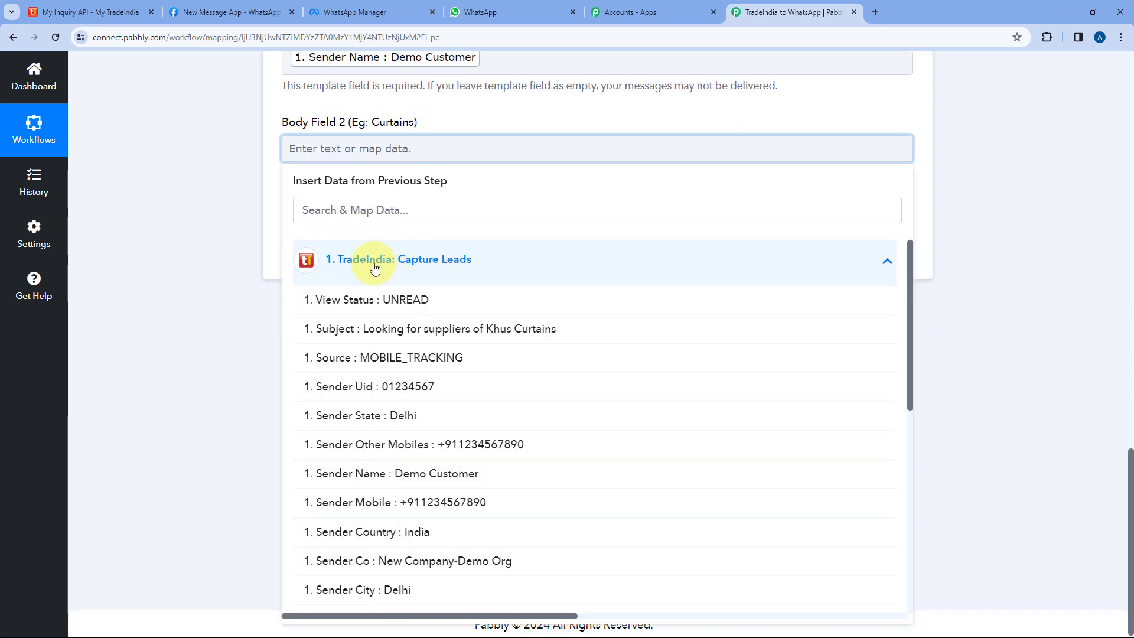
scroll(431, 308, down, 3)
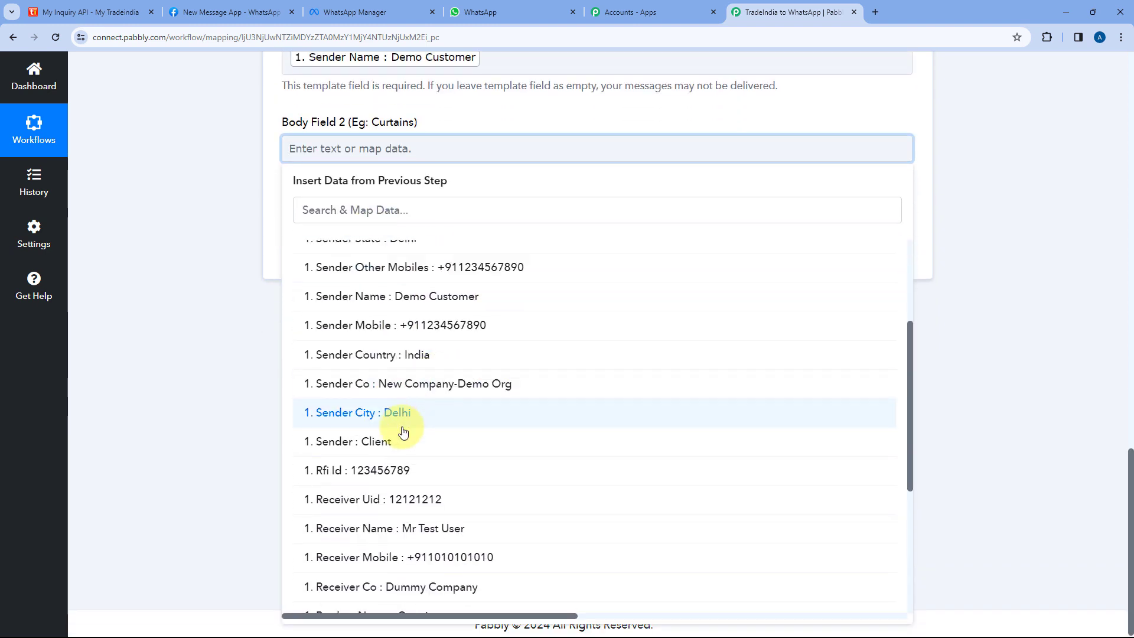
scroll(418, 466, down, 2)
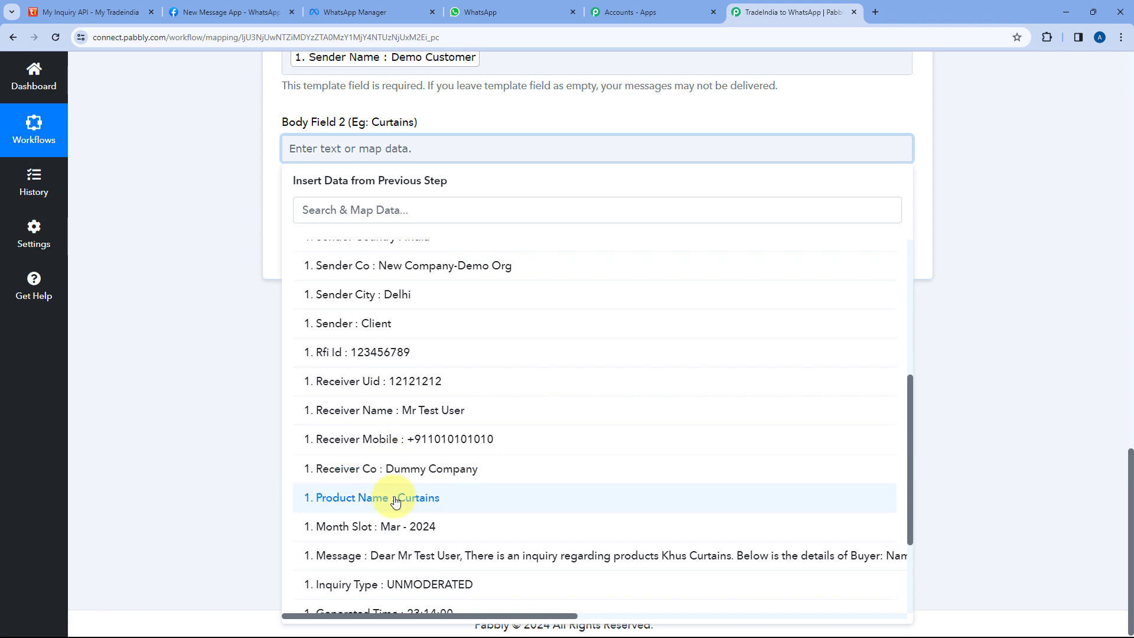
click(410, 498)
click(220, 249)
scroll(285, 69, up, 1)
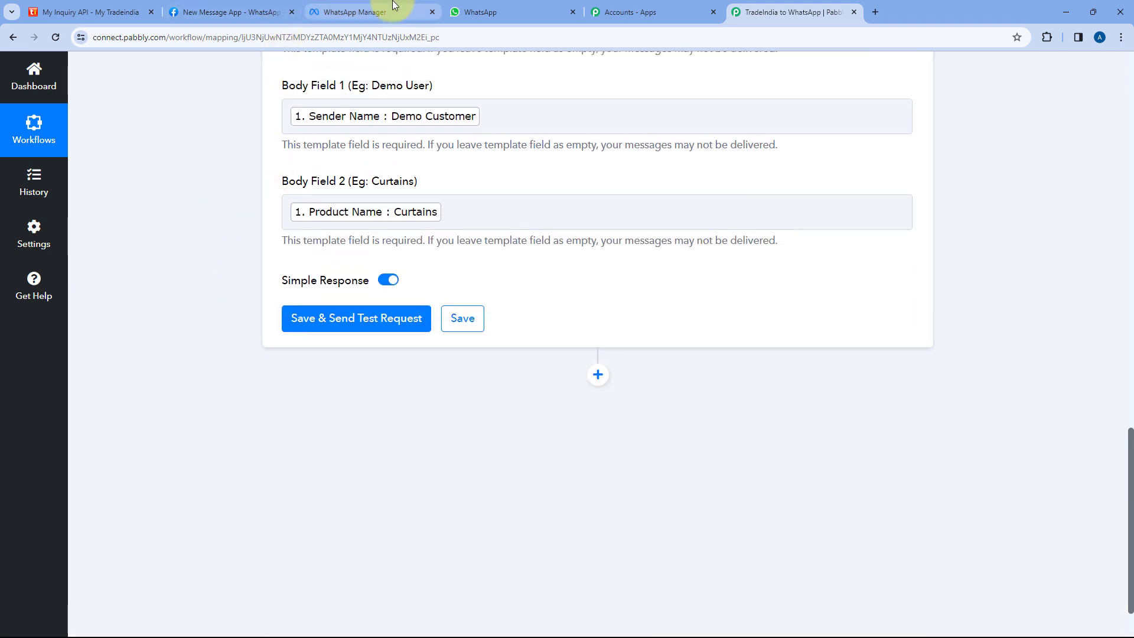
Step: Save the Send Template Message action and send a test request, checking the mapped fields against the new_lead template in WhatsApp Manager
click(354, 11)
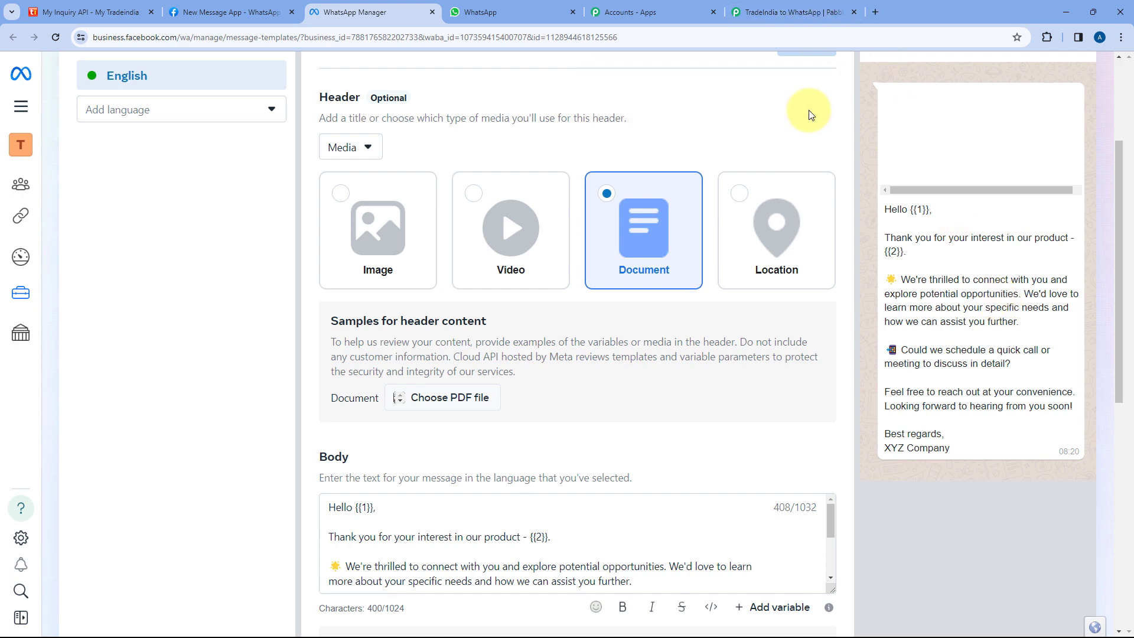
click(785, 12)
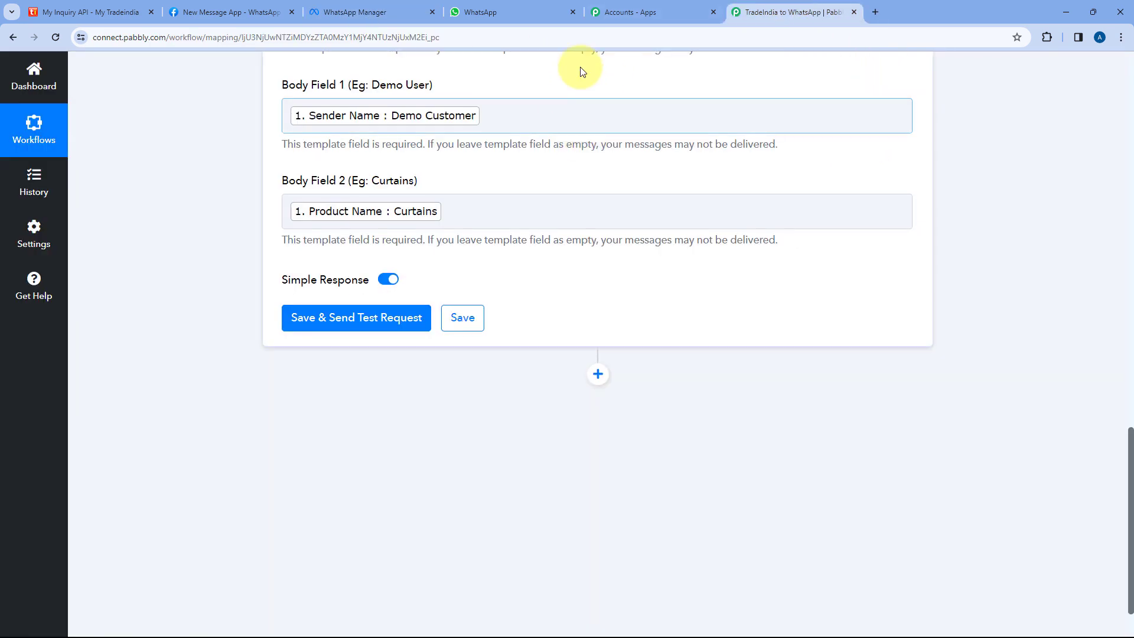
click(355, 322)
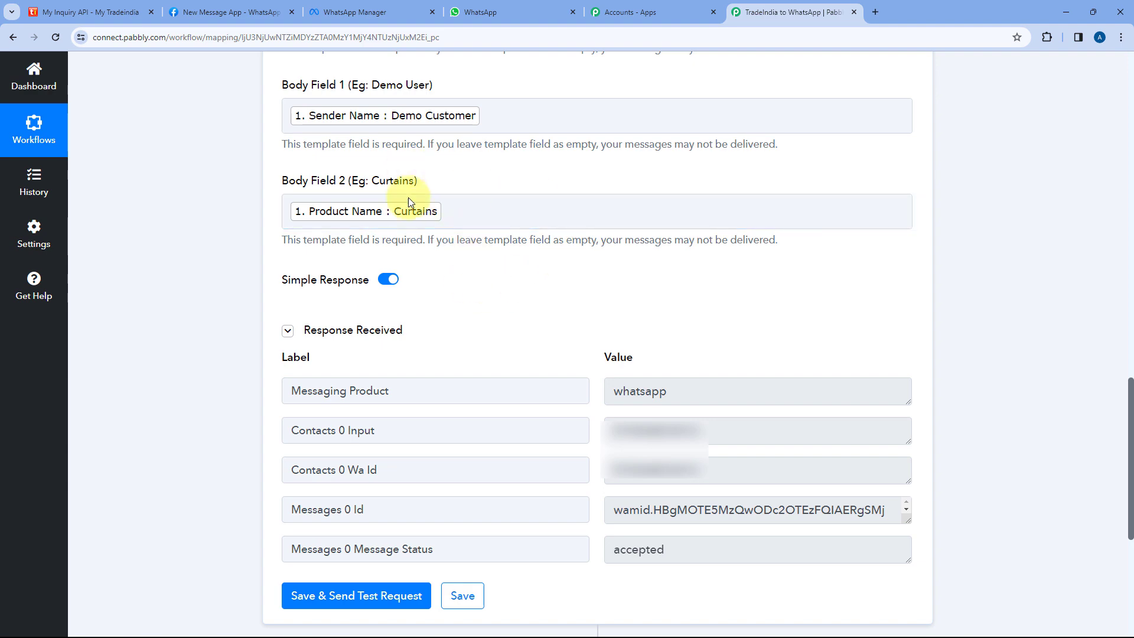
click(348, 9)
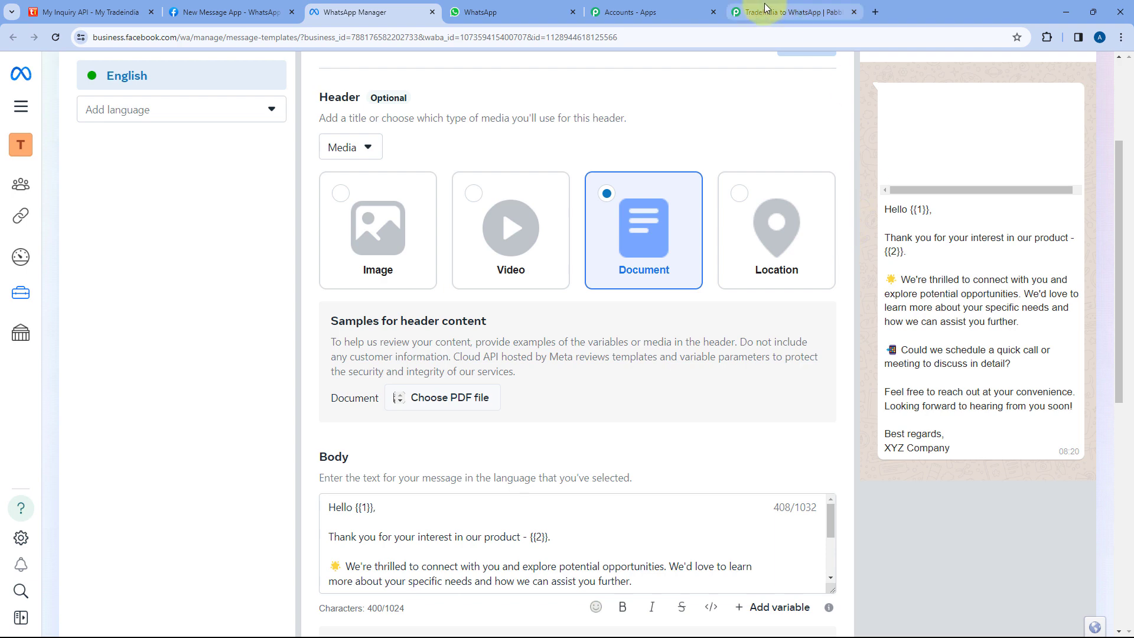
click(787, 8)
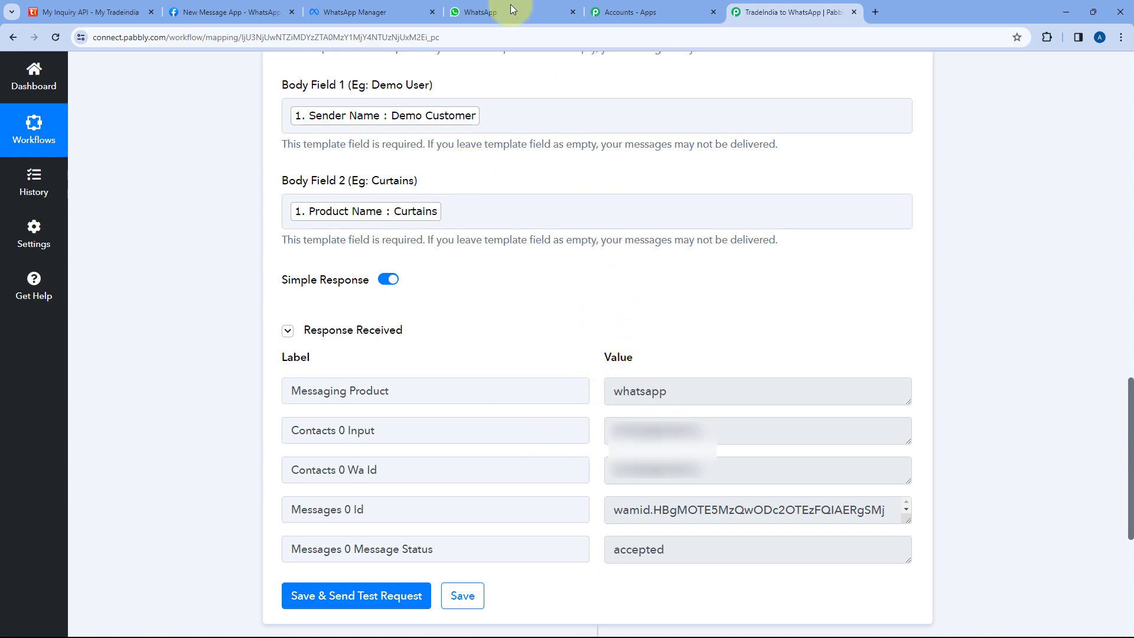
Step: Switch to WhatsApp Web, open the newly received business message and check its customer name and product name
click(473, 13)
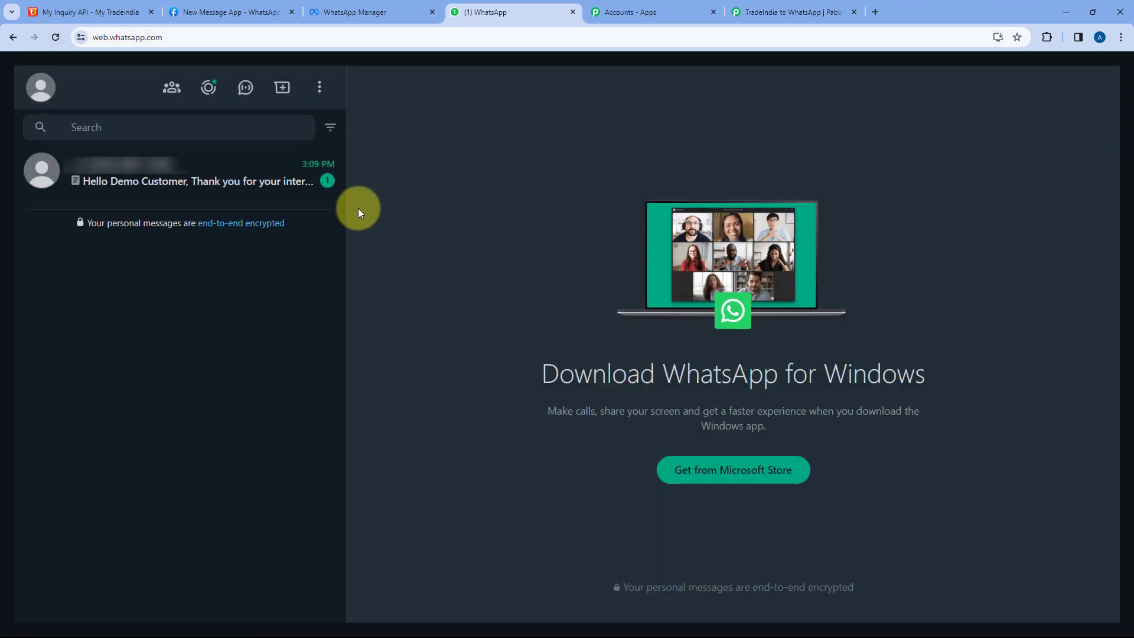
click(235, 175)
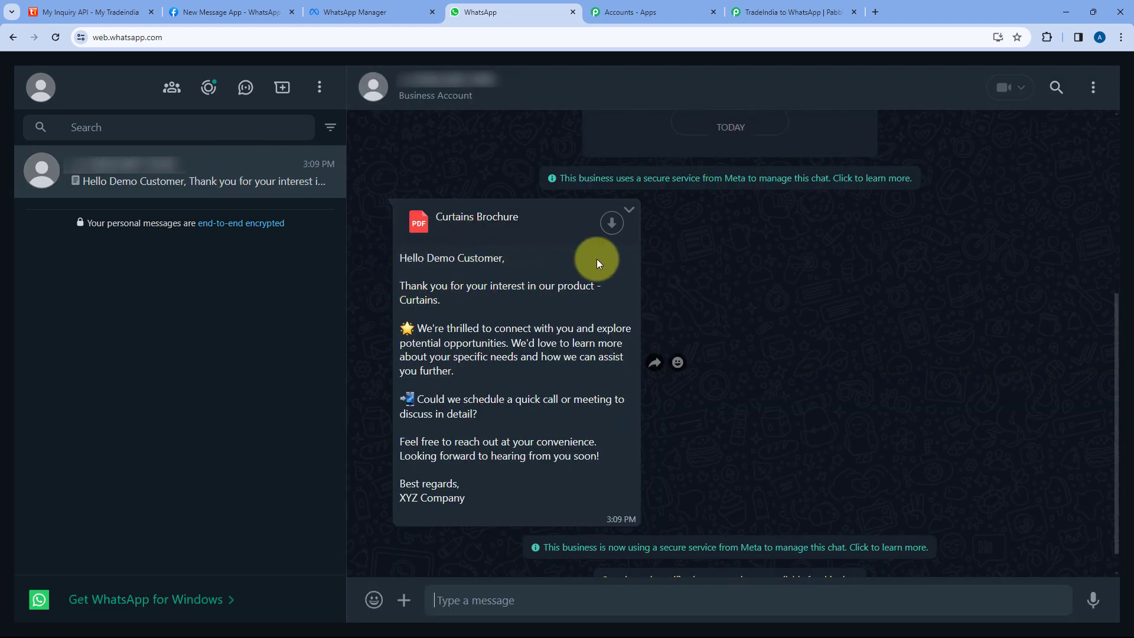
click(118, 12)
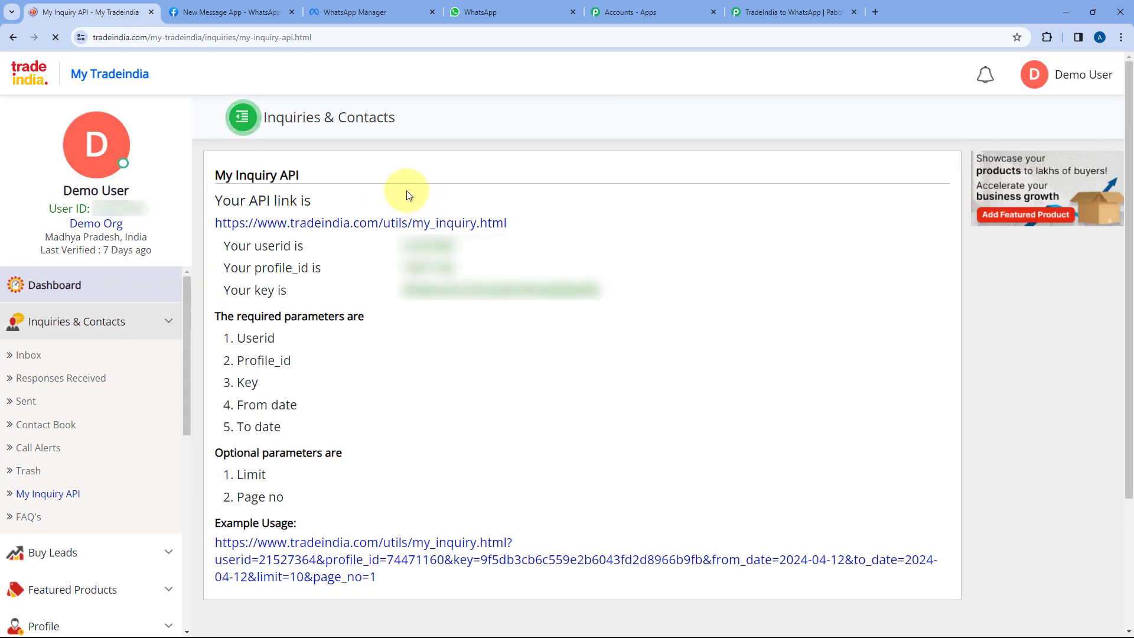
click(473, 12)
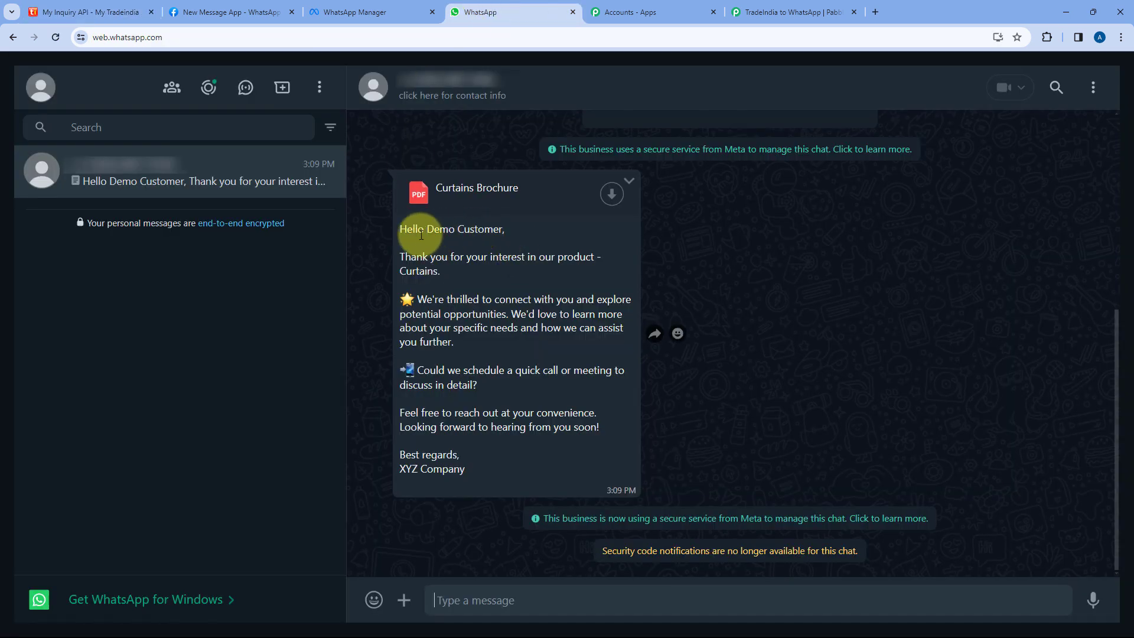
drag(423, 229, 501, 230)
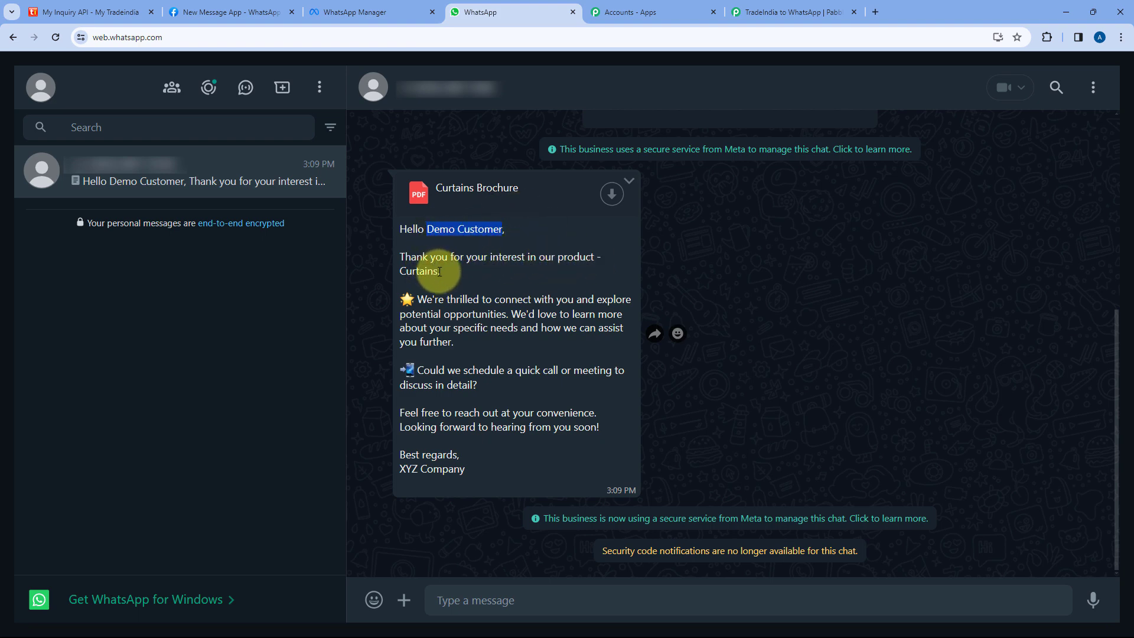
drag(439, 272, 401, 272)
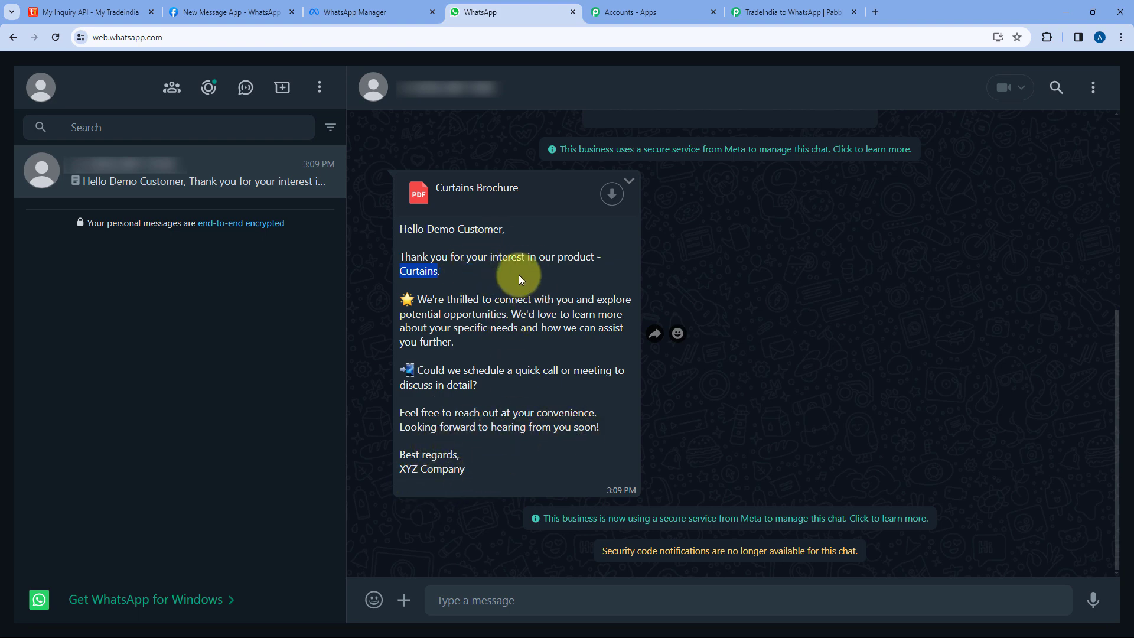
click(515, 260)
Step: Compare the {{1}} and {{2}} variables in the WhatsApp Manager template with the name and product in the received message
click(366, 12)
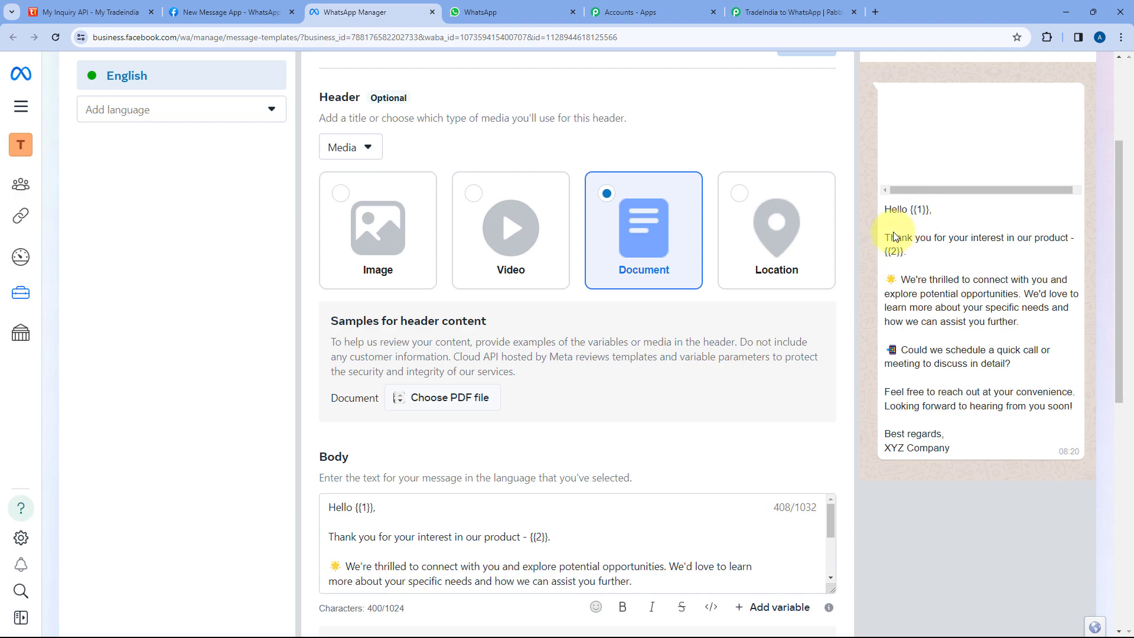
click(481, 13)
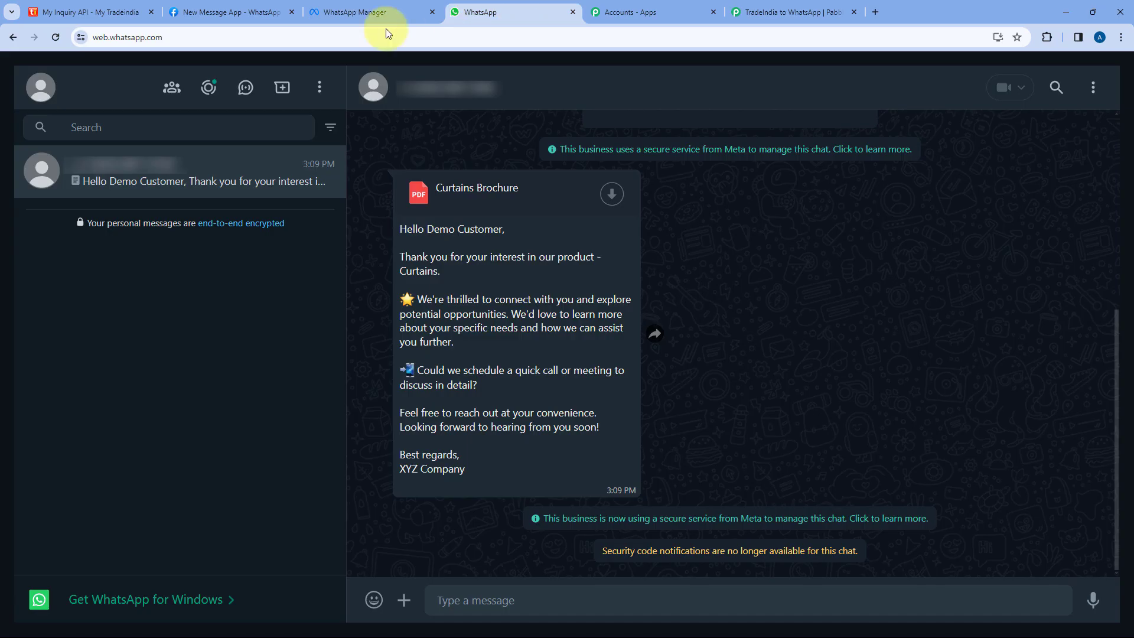
drag(426, 229, 503, 229)
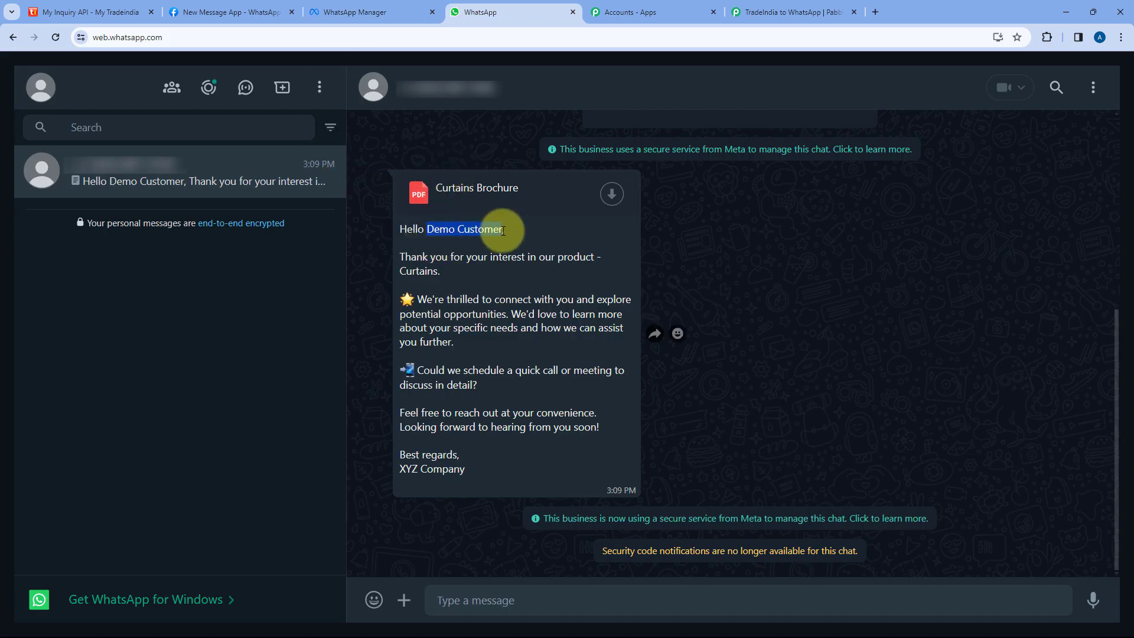
drag(400, 271, 430, 272)
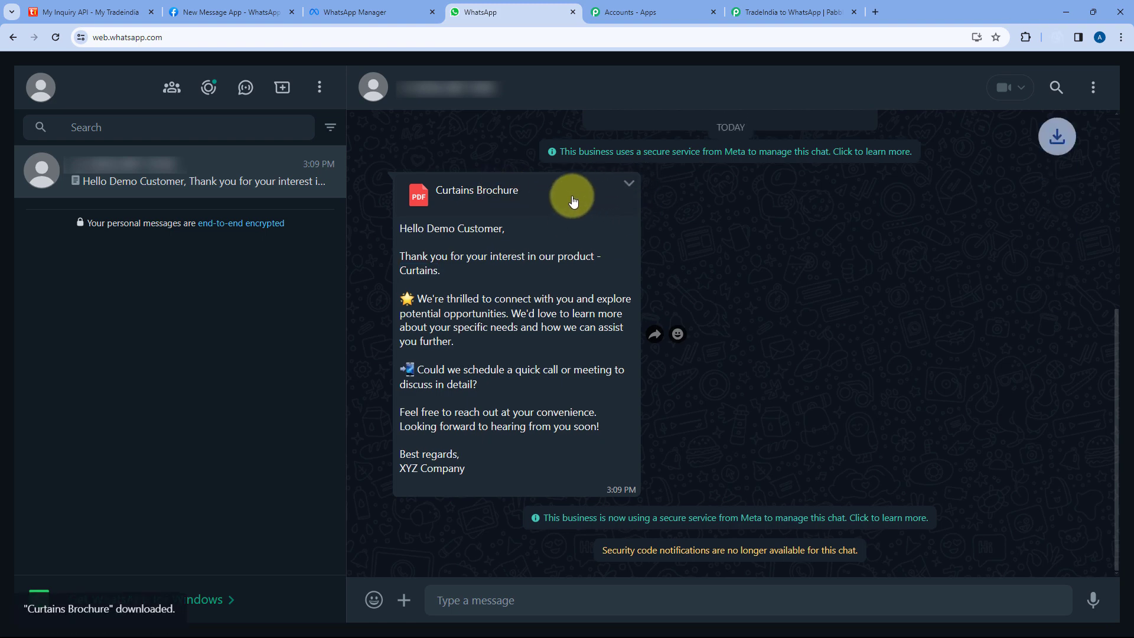
Step: Download the Curtains Brochure PDF attached to the WhatsApp message, open it in the browser and close it
click(944, 70)
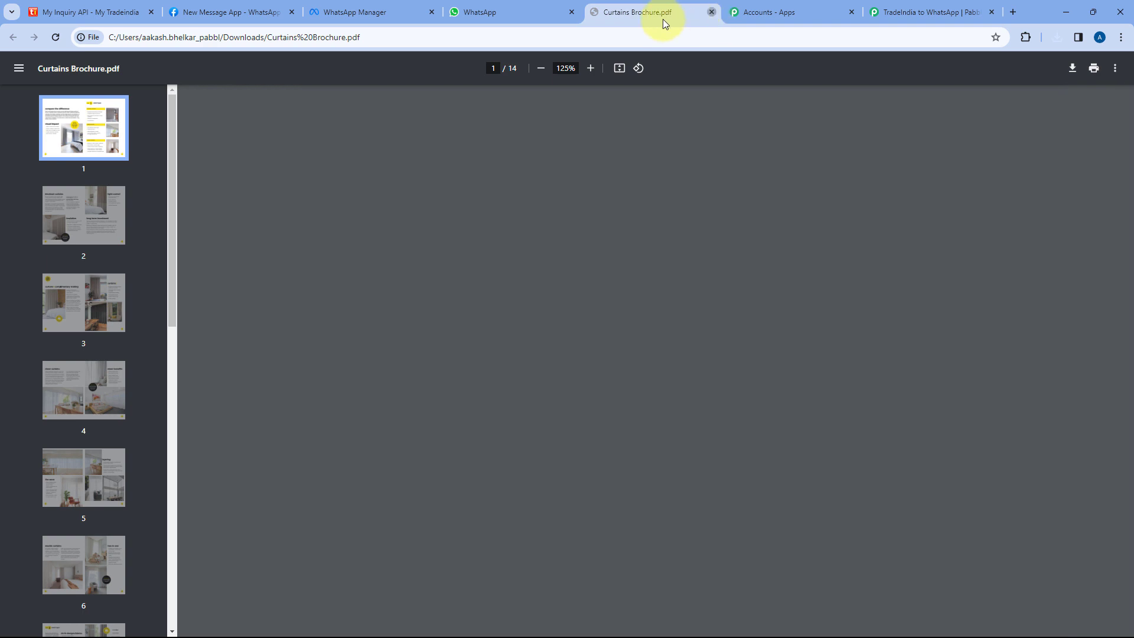
click(712, 12)
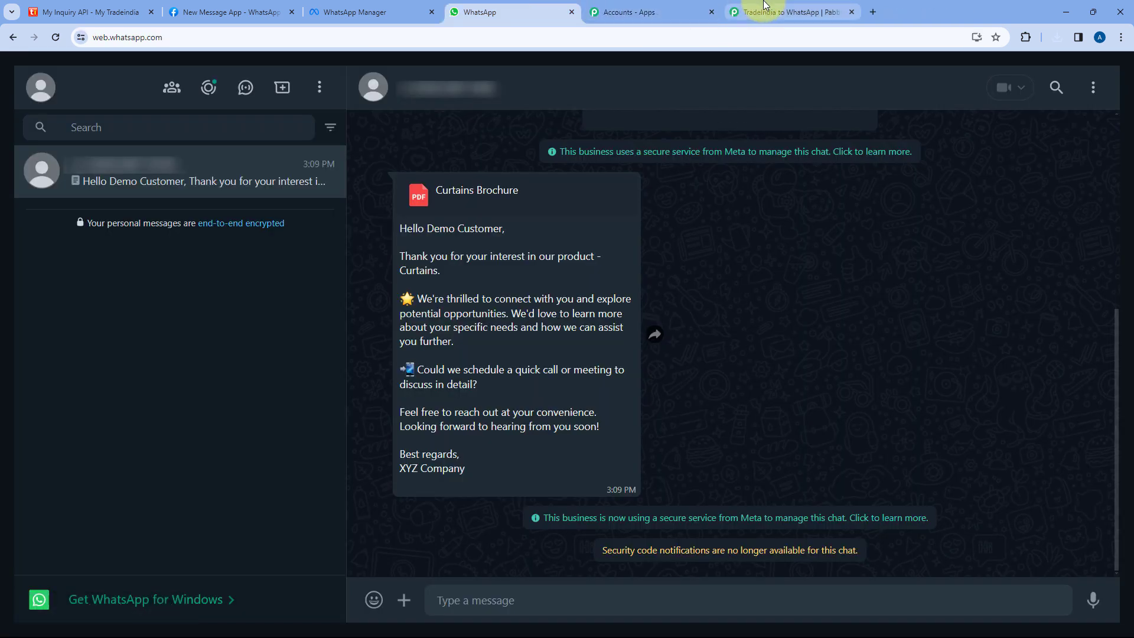
Step: Switch back to the TradeIndia to WhatsApp workflow in Pabbly Connect and review its header document URL and complete trigger-and-action sequence
click(765, 5)
scroll(578, 201, up, 3)
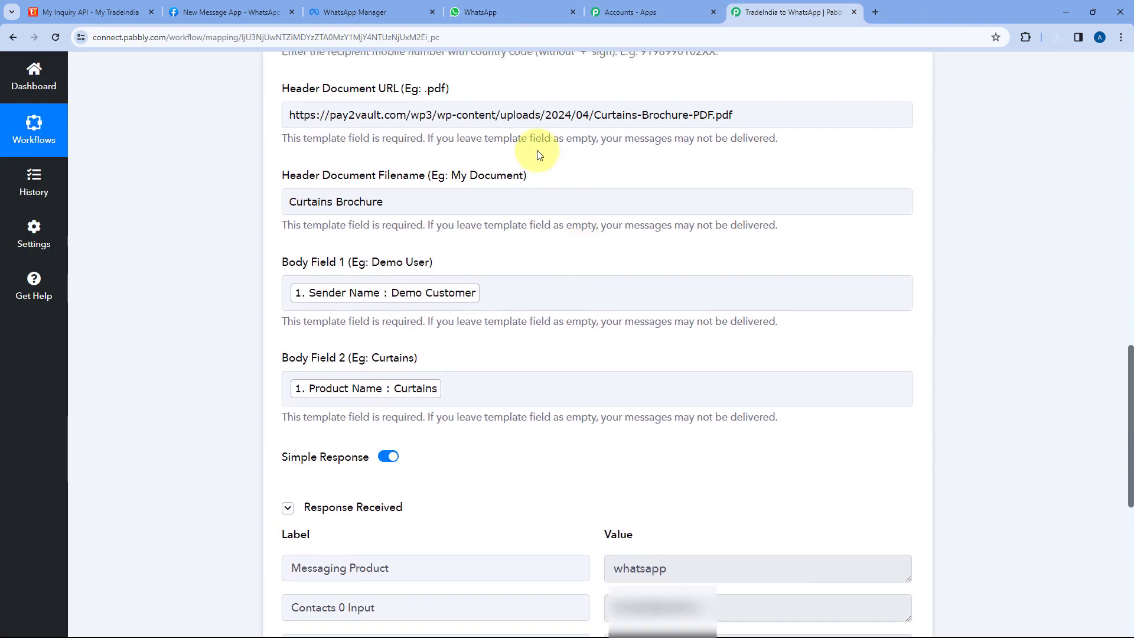
click(554, 111)
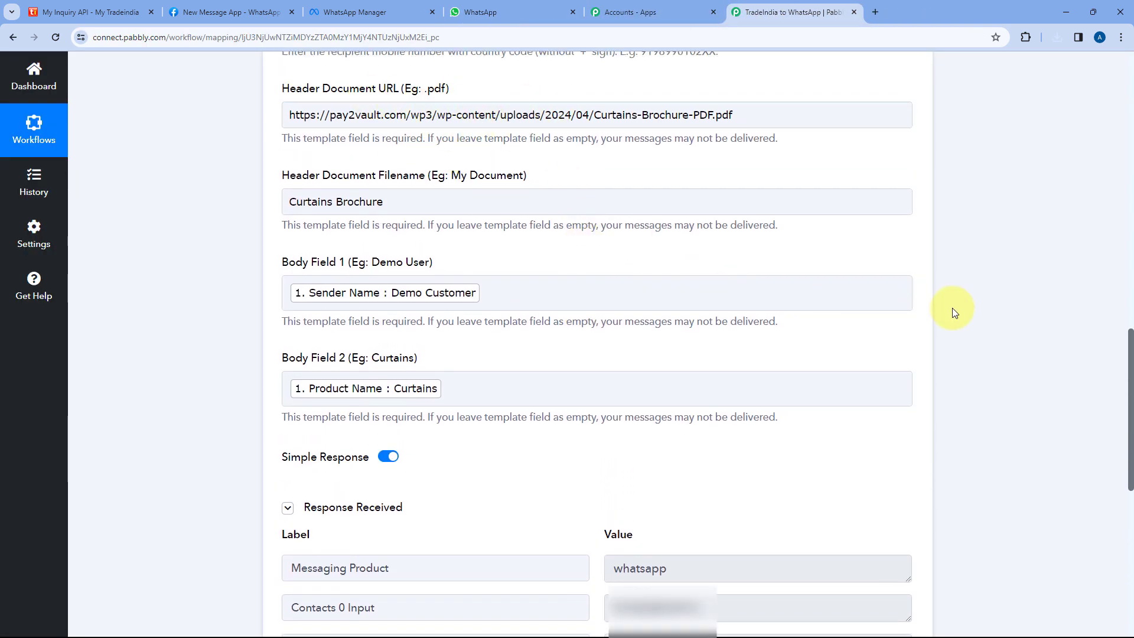
scroll(954, 311, up, 10)
scroll(931, 248, up, 5)
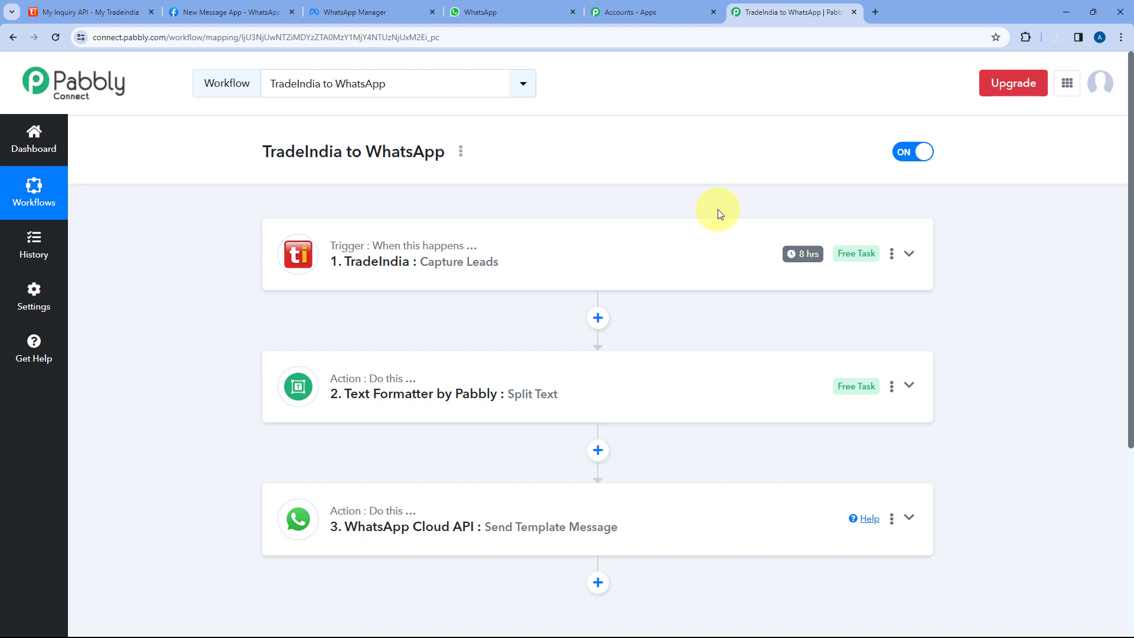
mouse_move(793, 257)
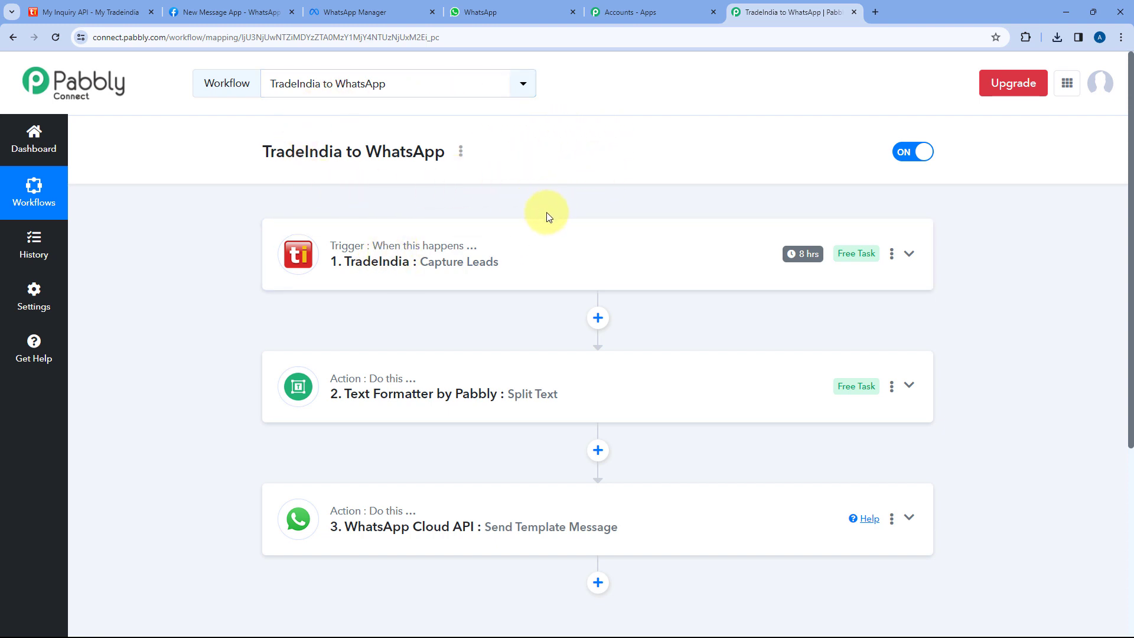
scroll(547, 211, down, 1)
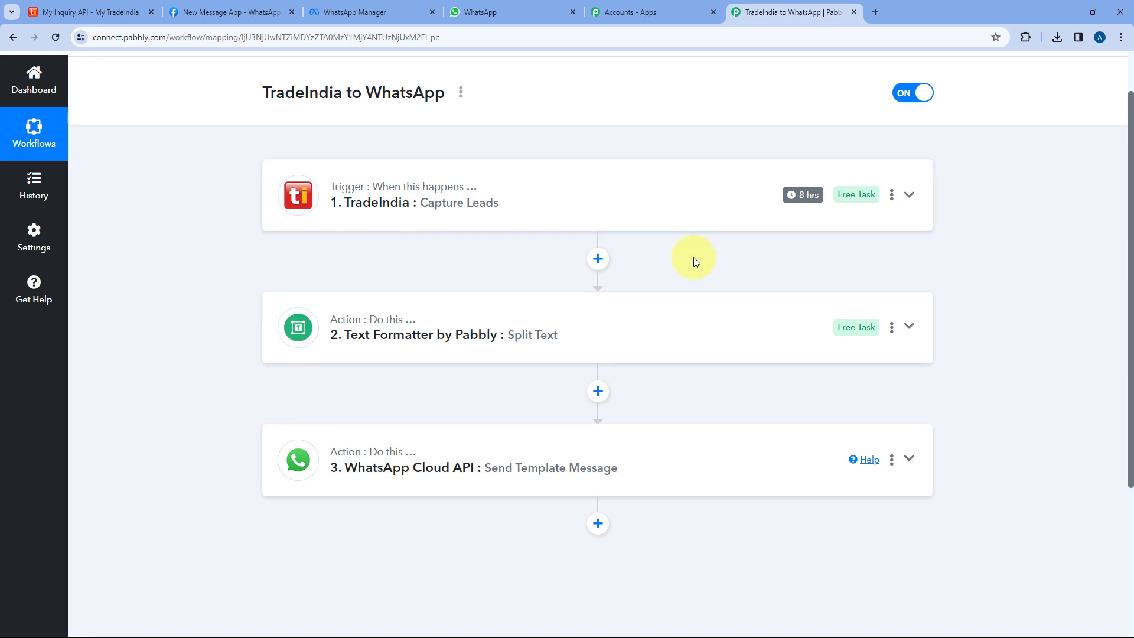
scroll(648, 144, up, 1)
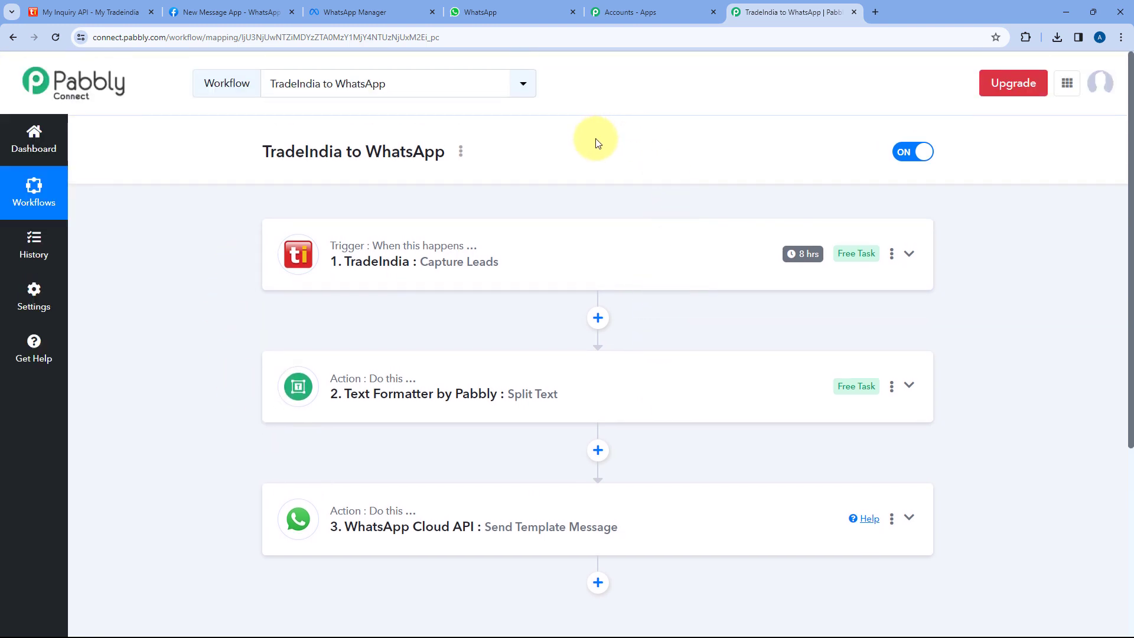